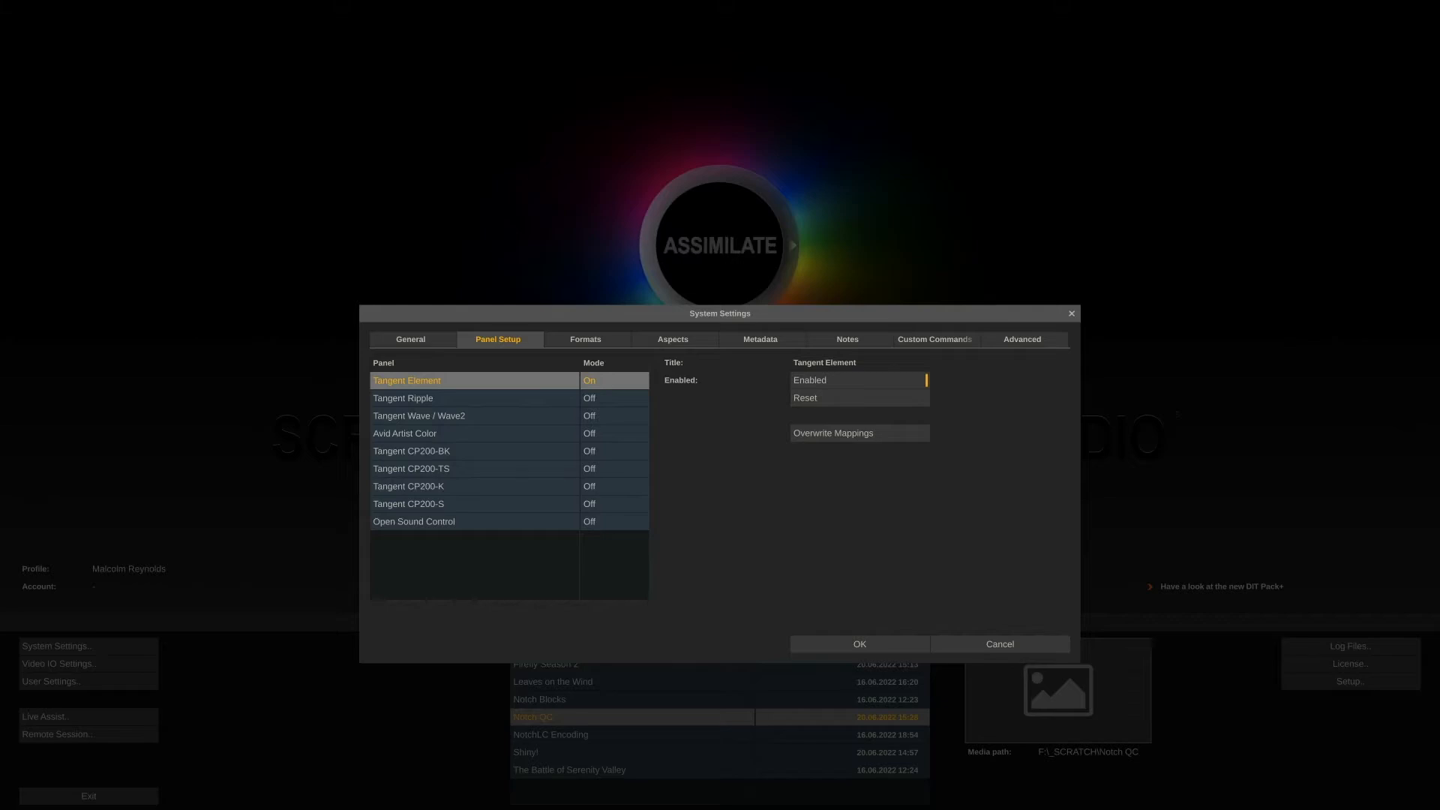
Review the default shot-note annotations and their colours in the system settings, then close the dialog
left_click(822, 337)
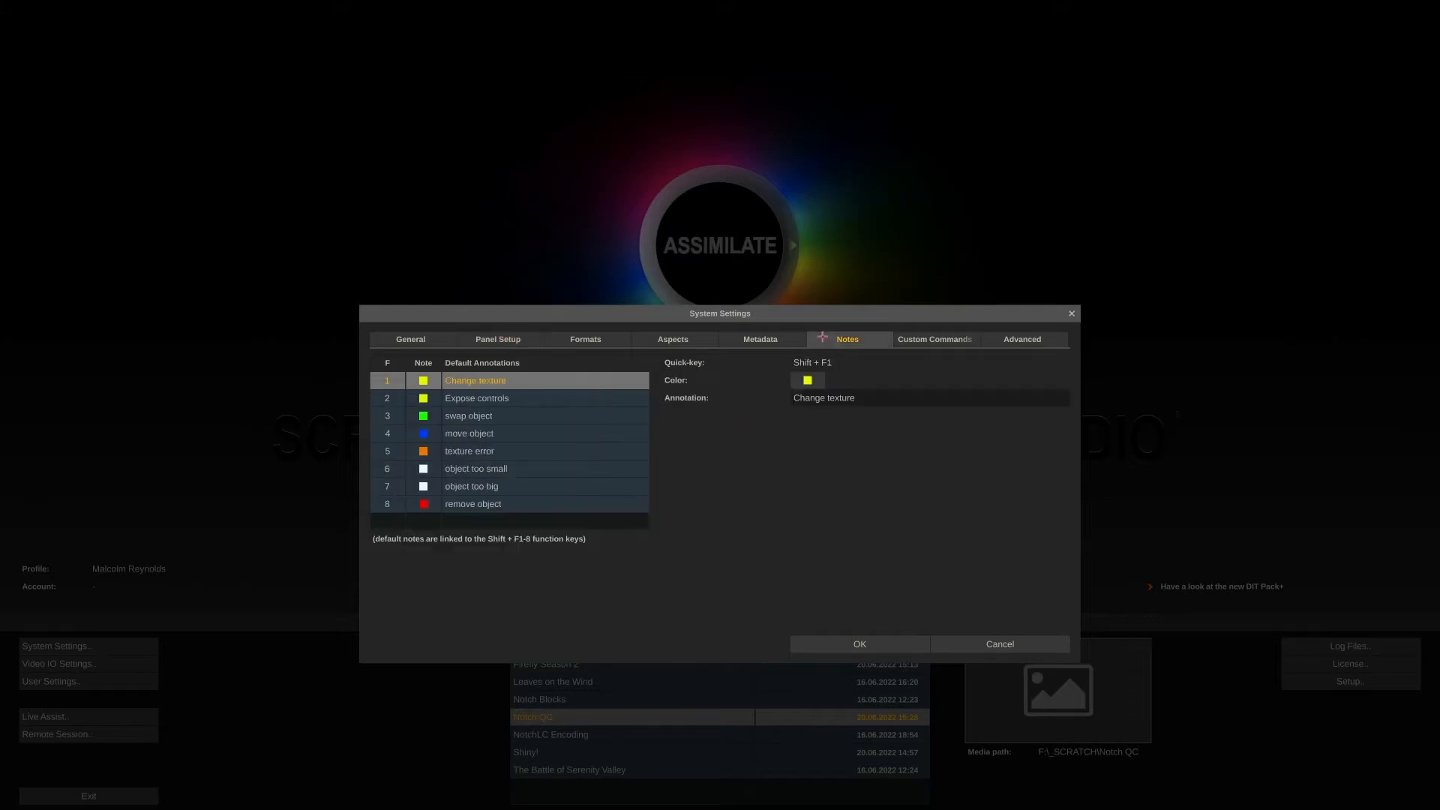
left_click(553, 399)
left_click(545, 420)
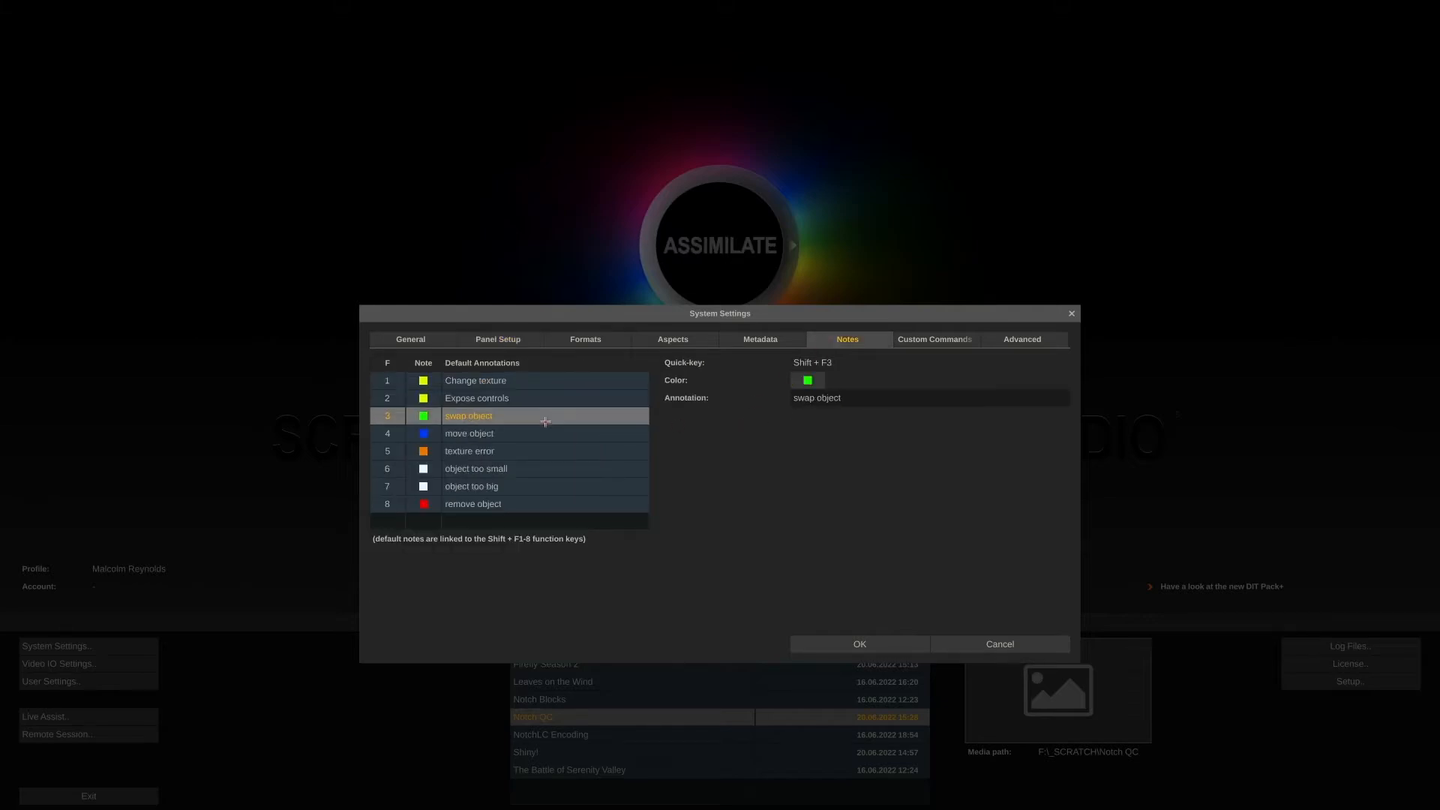
left_click(546, 435)
left_click(547, 453)
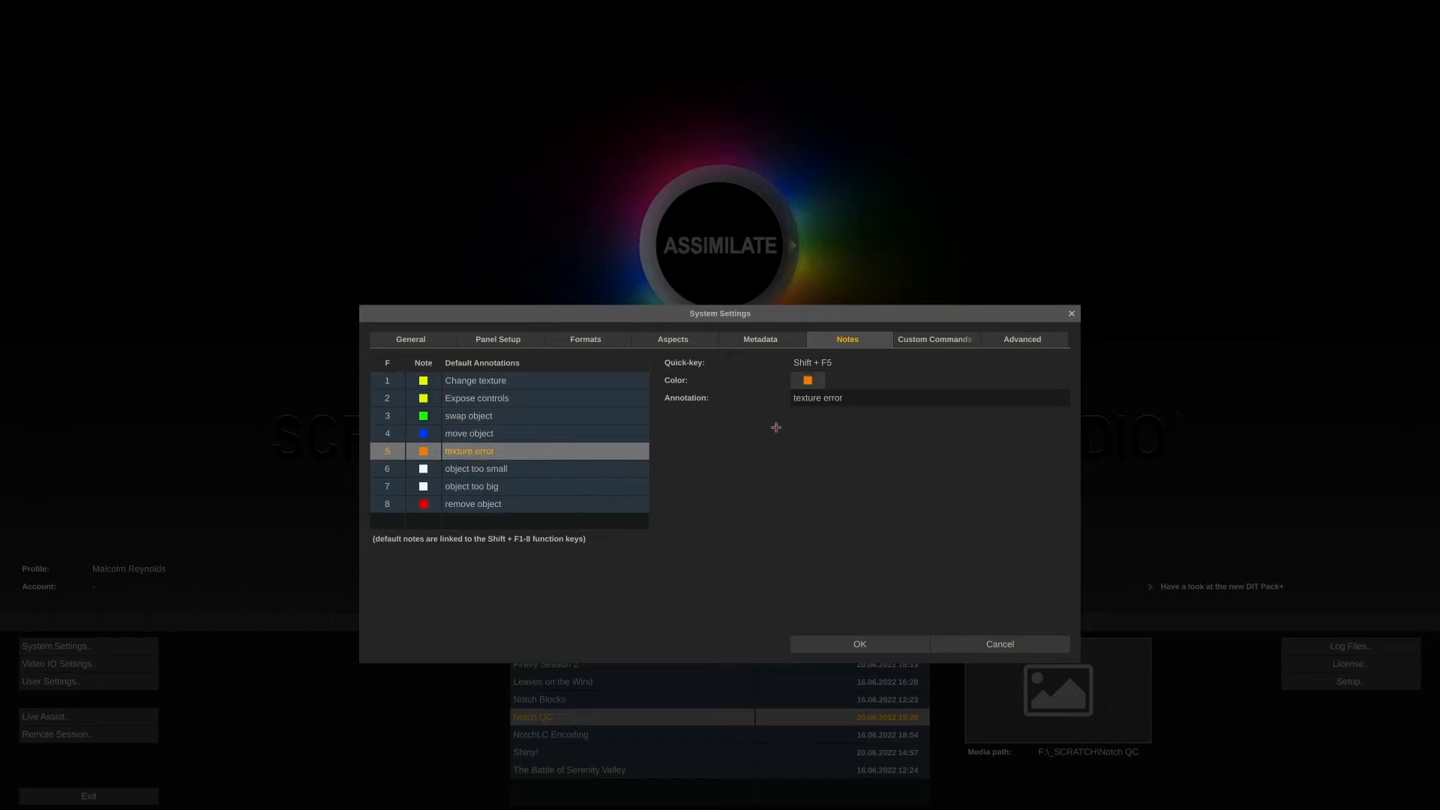
mouse_move(846, 399)
left_mouse_down()
mouse_move(795, 398)
mouse_move(831, 400)
left_mouse_up()
left_click(768, 452)
left_click(847, 645)
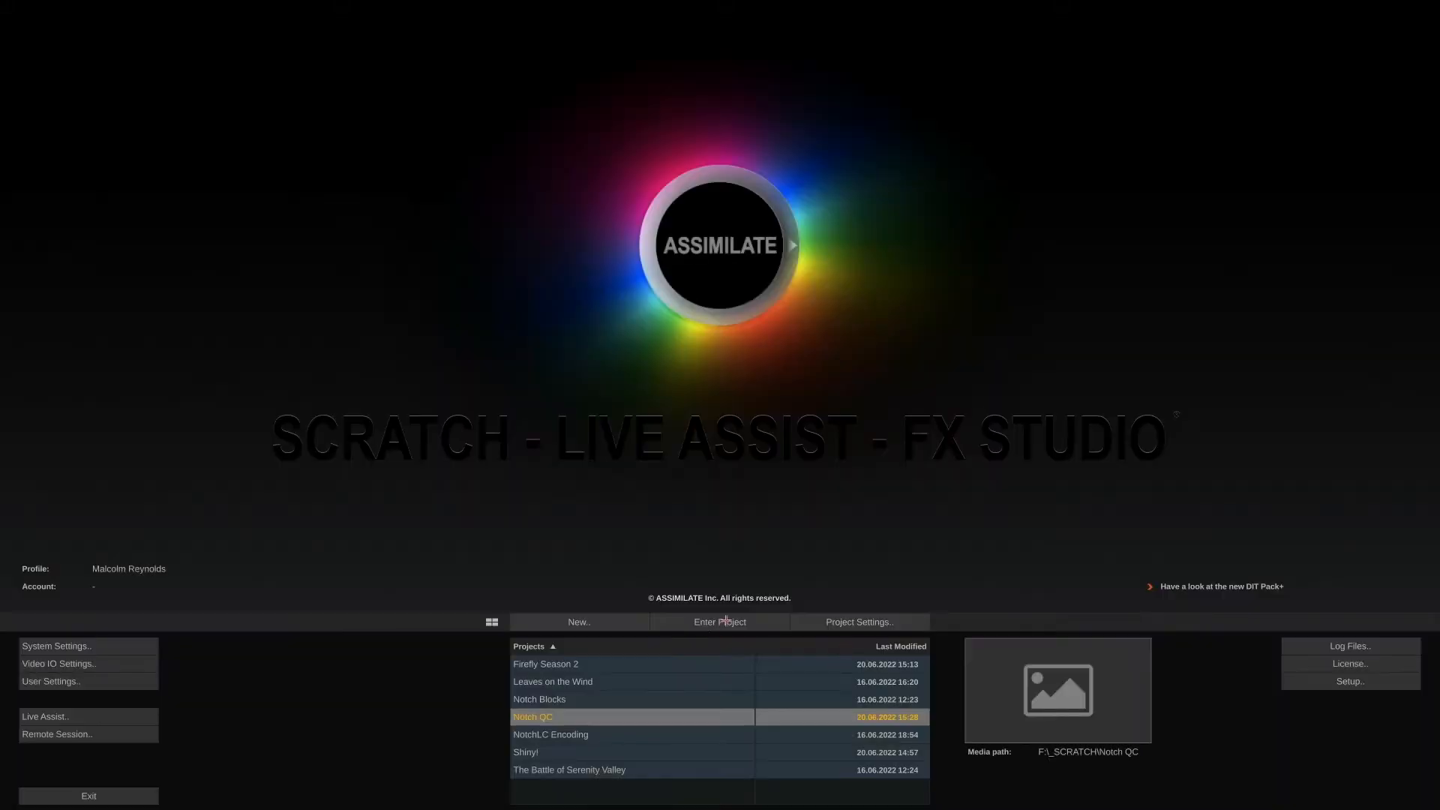
Open the Notch QC project and import the whole VP_Blocks folder of Notch blocks into a new timeline
left_click(725, 620)
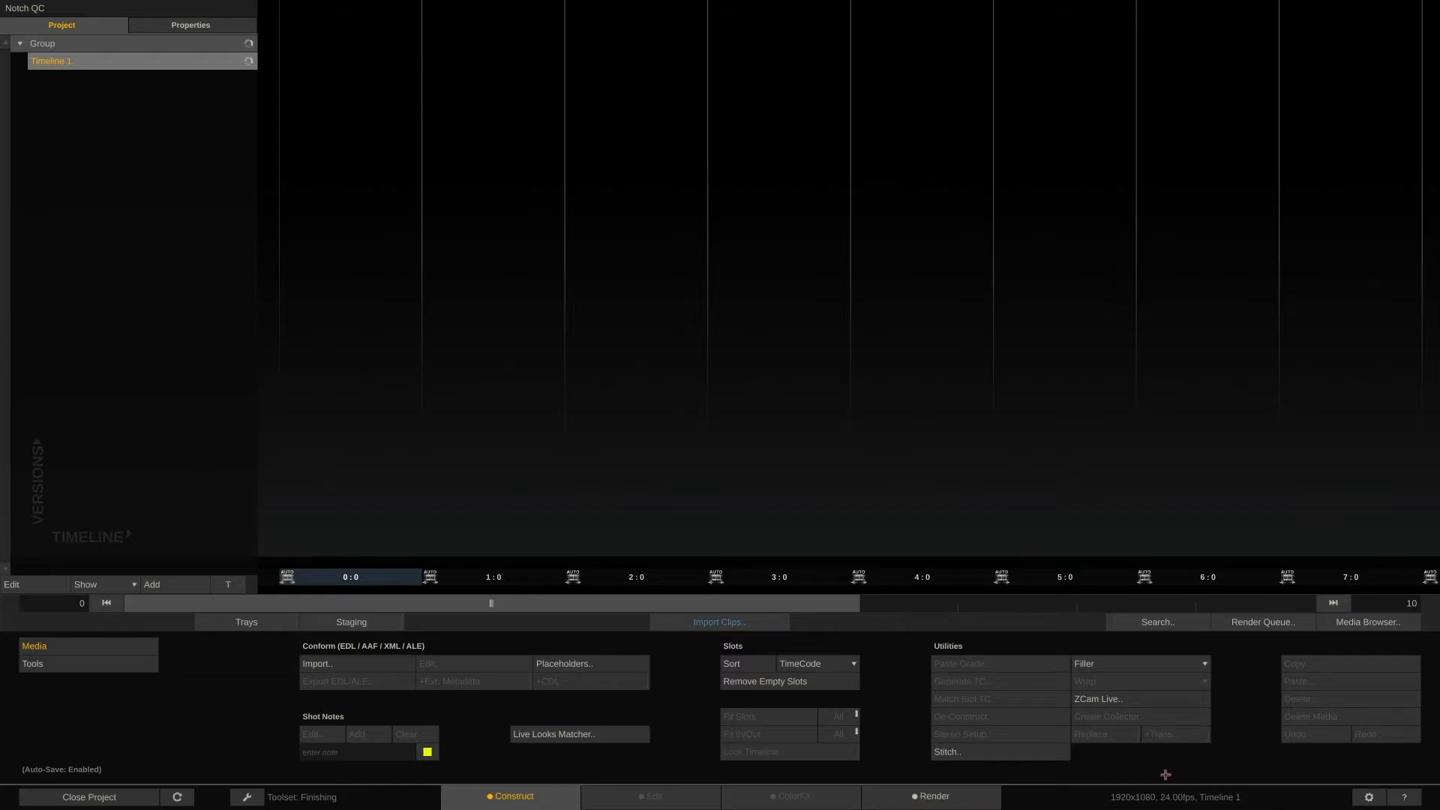
left_click(737, 623)
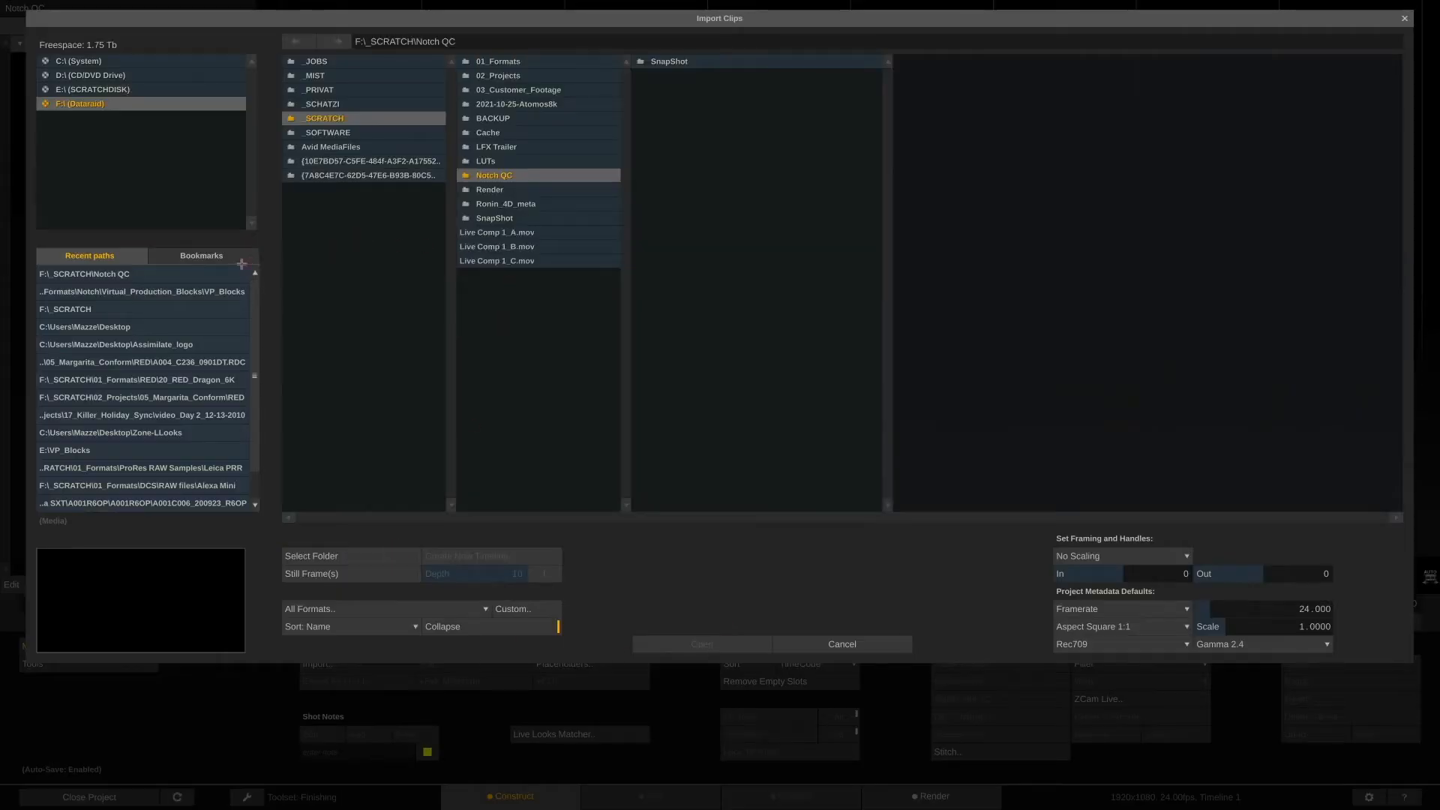
left_click(206, 285)
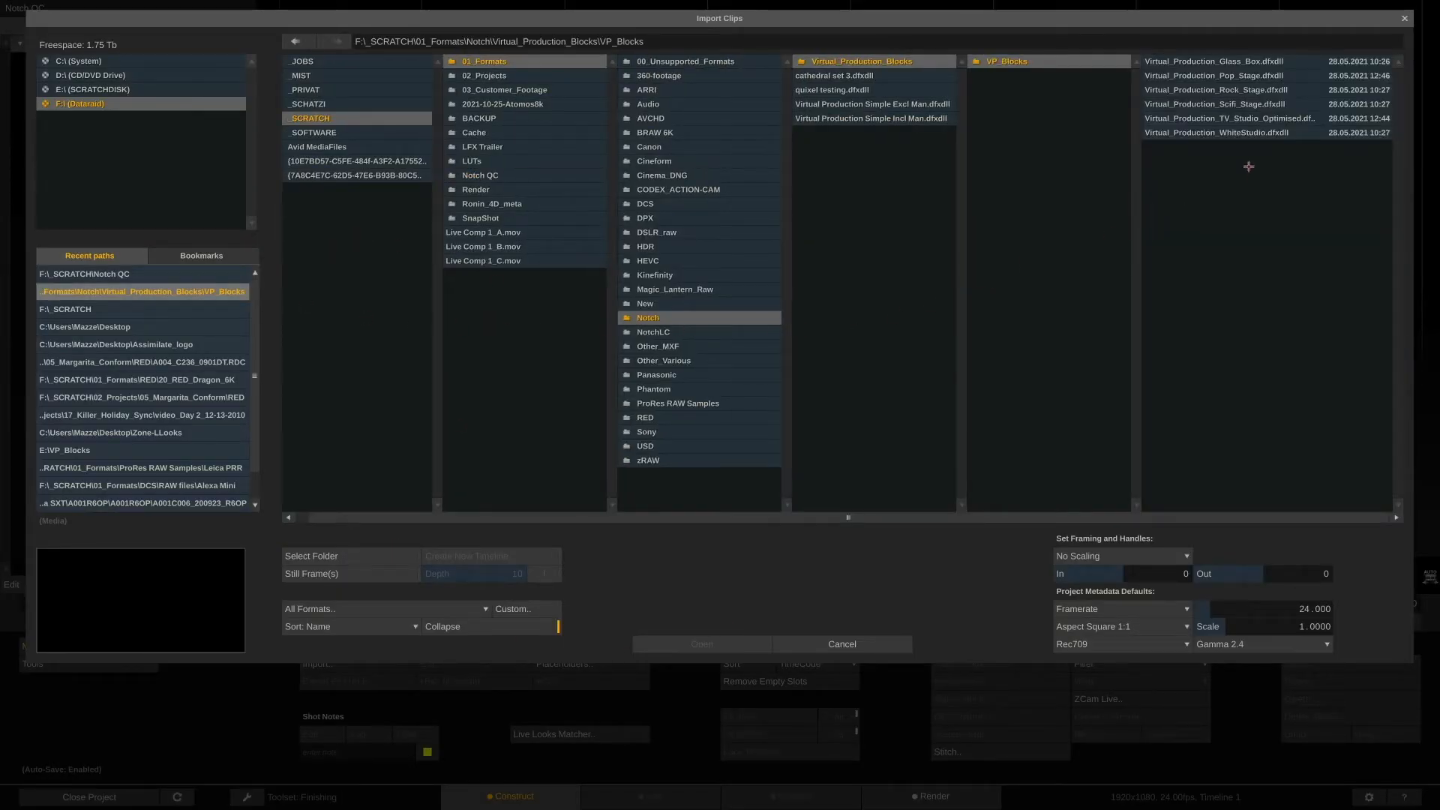
left_click(1244, 133)
left_click(1243, 104, "ctrl")
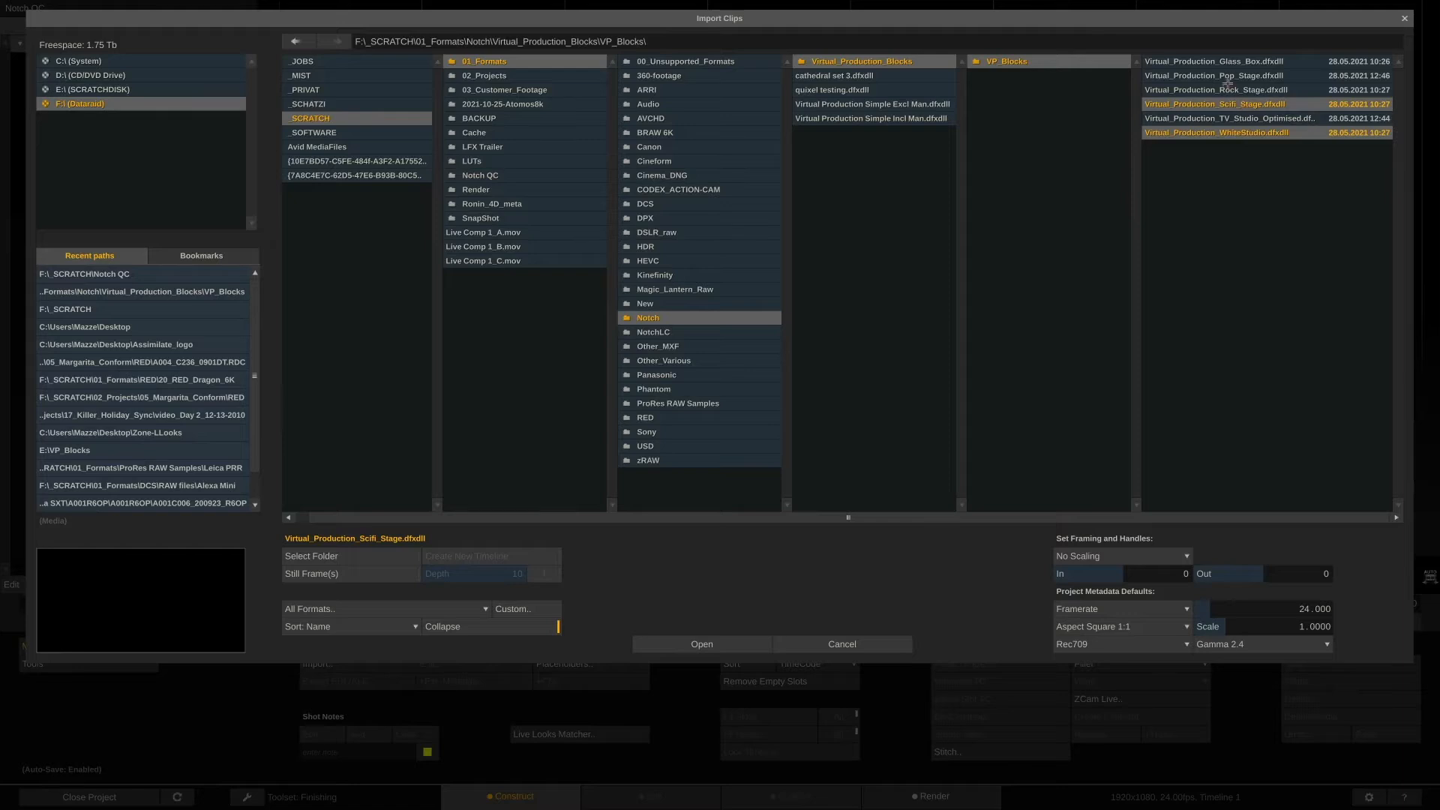
left_click(1229, 76, "ctrl")
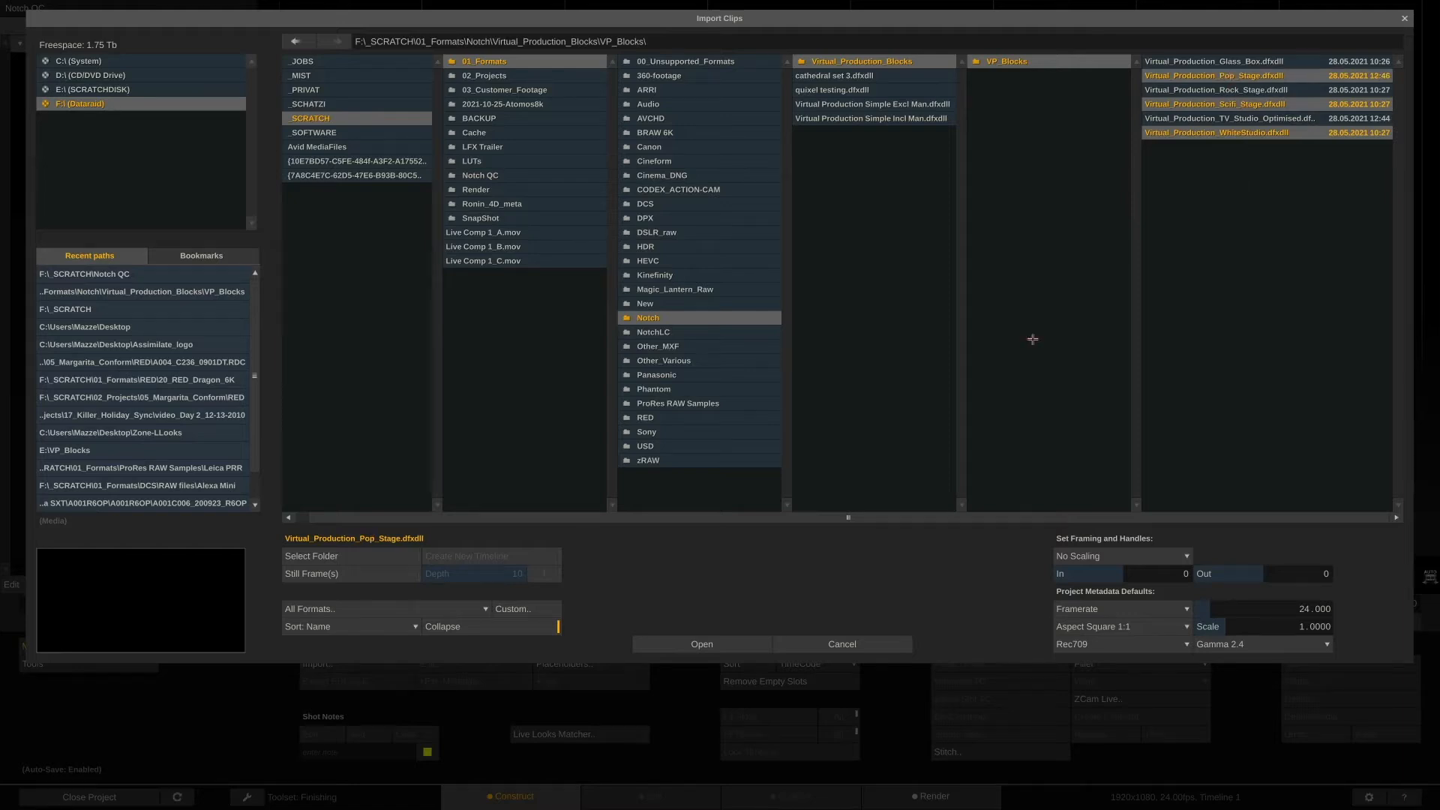
left_click(372, 556)
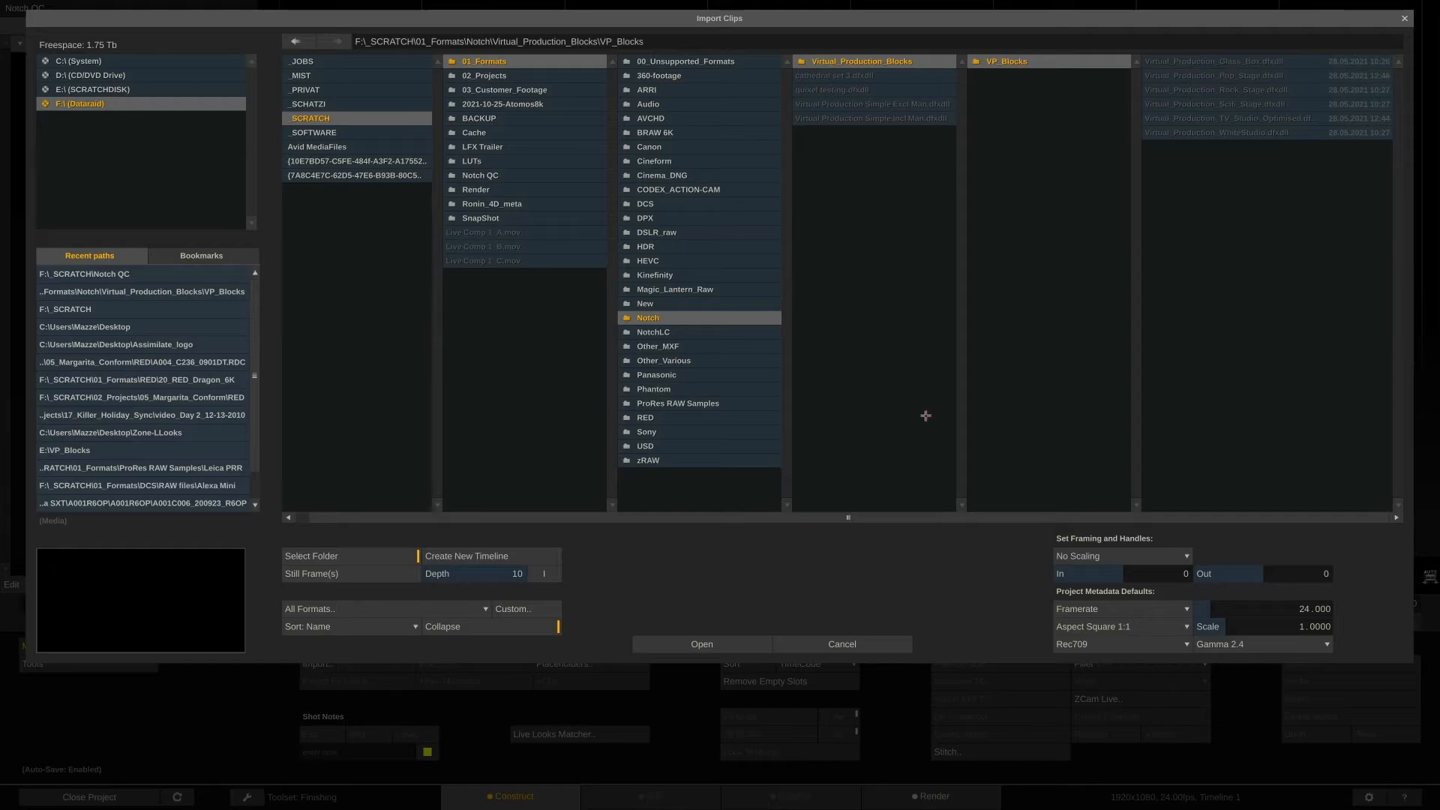
left_click(682, 644)
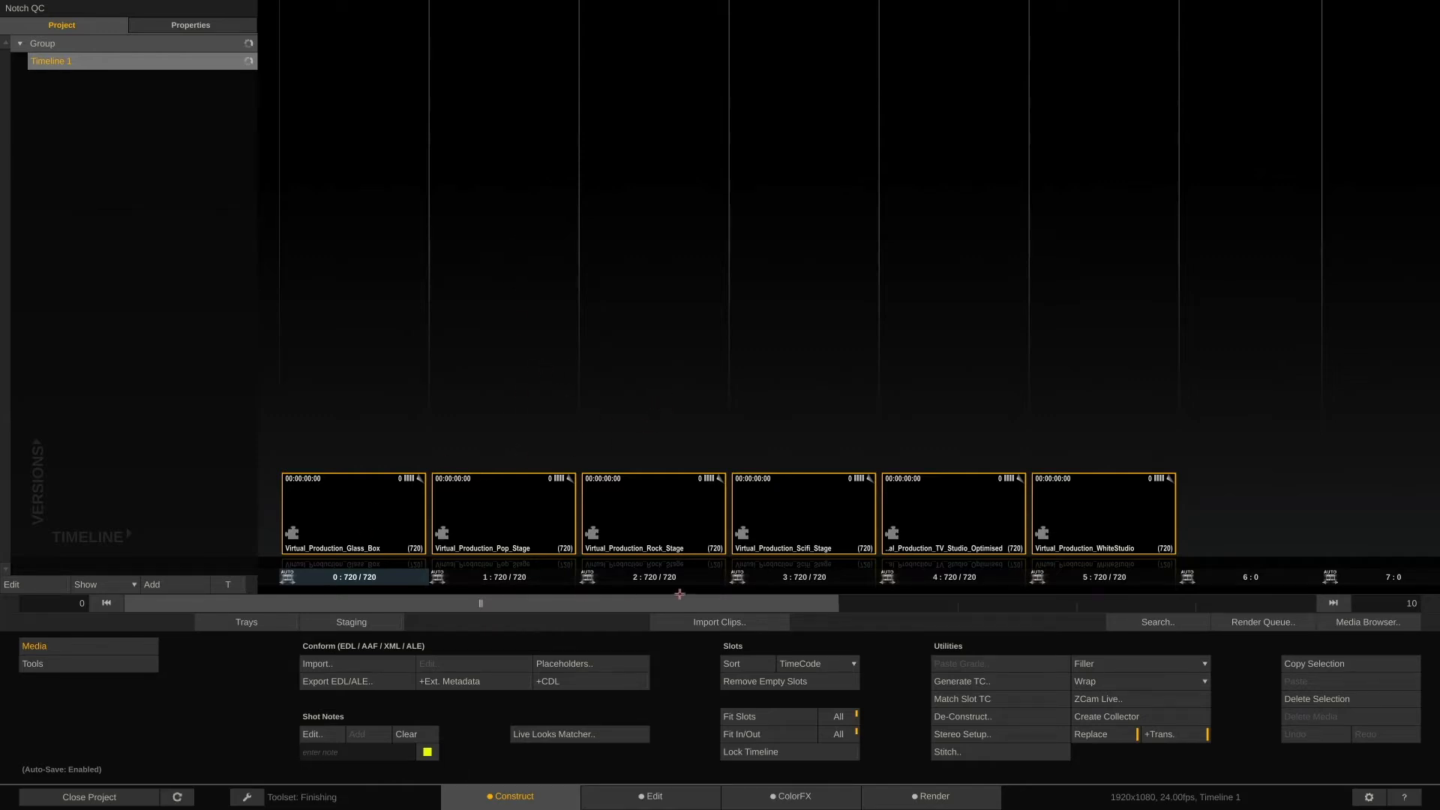
In the Edit page, scrub the timeline and move the Virtual_Production_Scifi_Stage clip later along the track
left_click(664, 799)
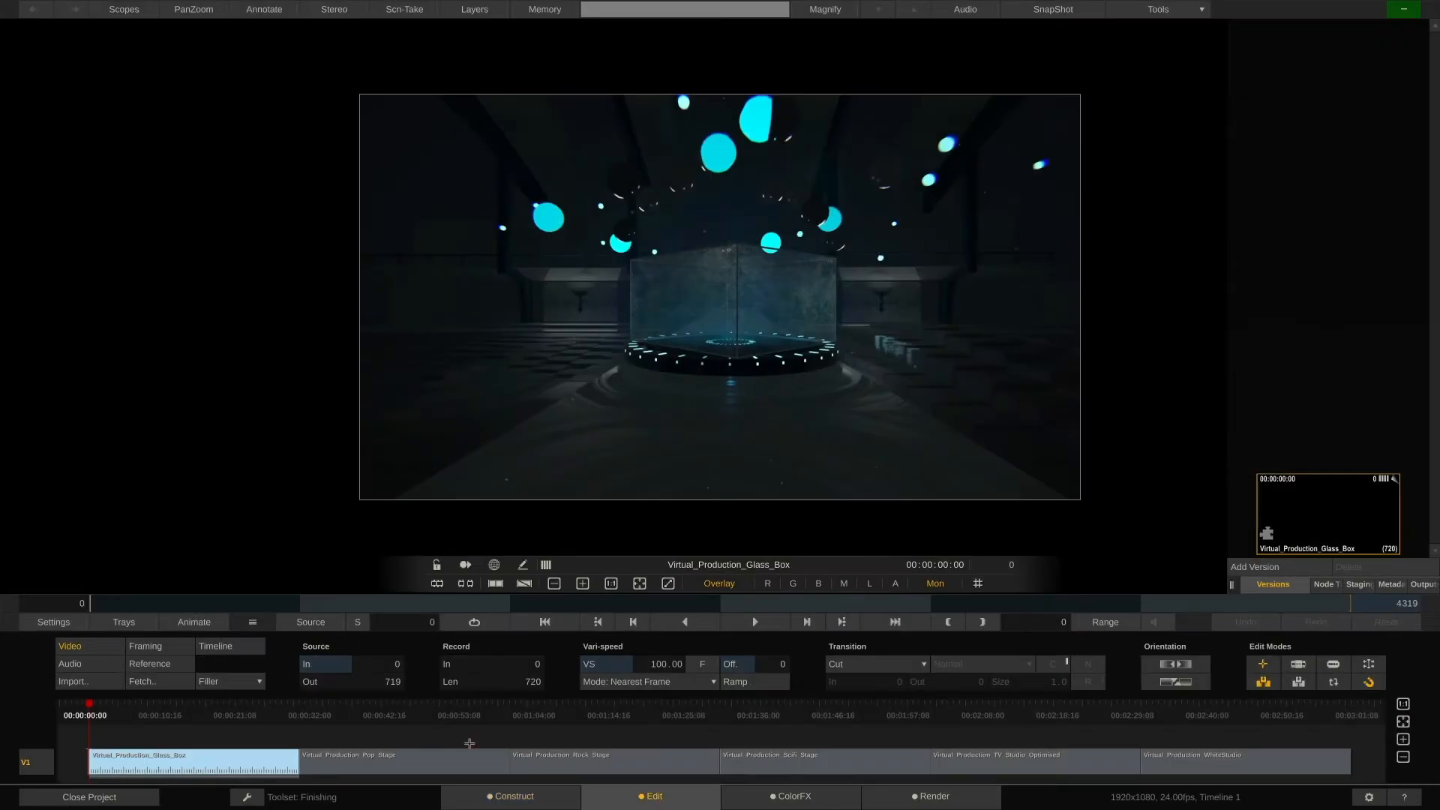
left_click_drag(364, 705, 1050, 716)
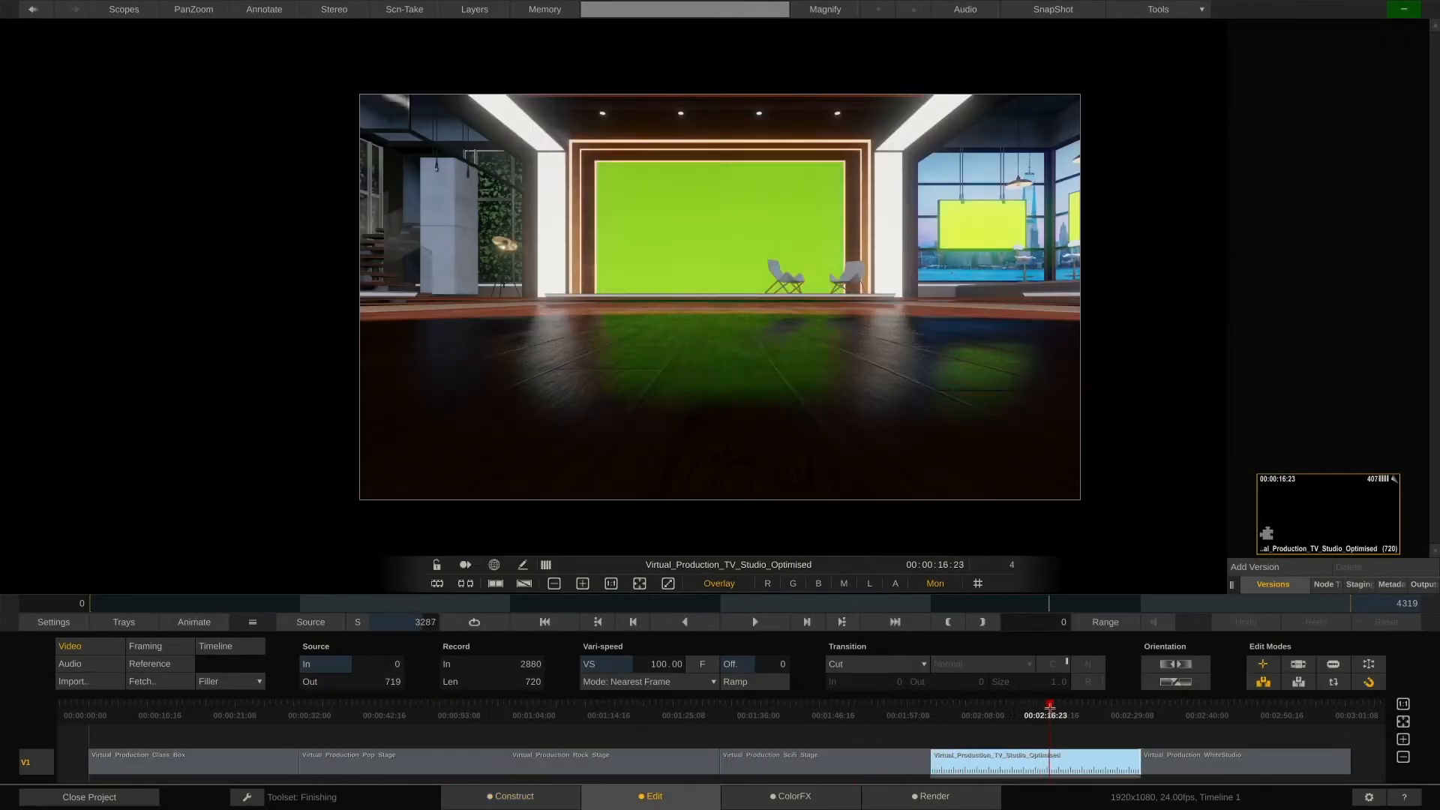
left_click_drag(714, 763, 778, 765)
mouse_move(1056, 712)
left_mouse_down()
mouse_move(1007, 711)
mouse_move(1042, 711)
left_mouse_up()
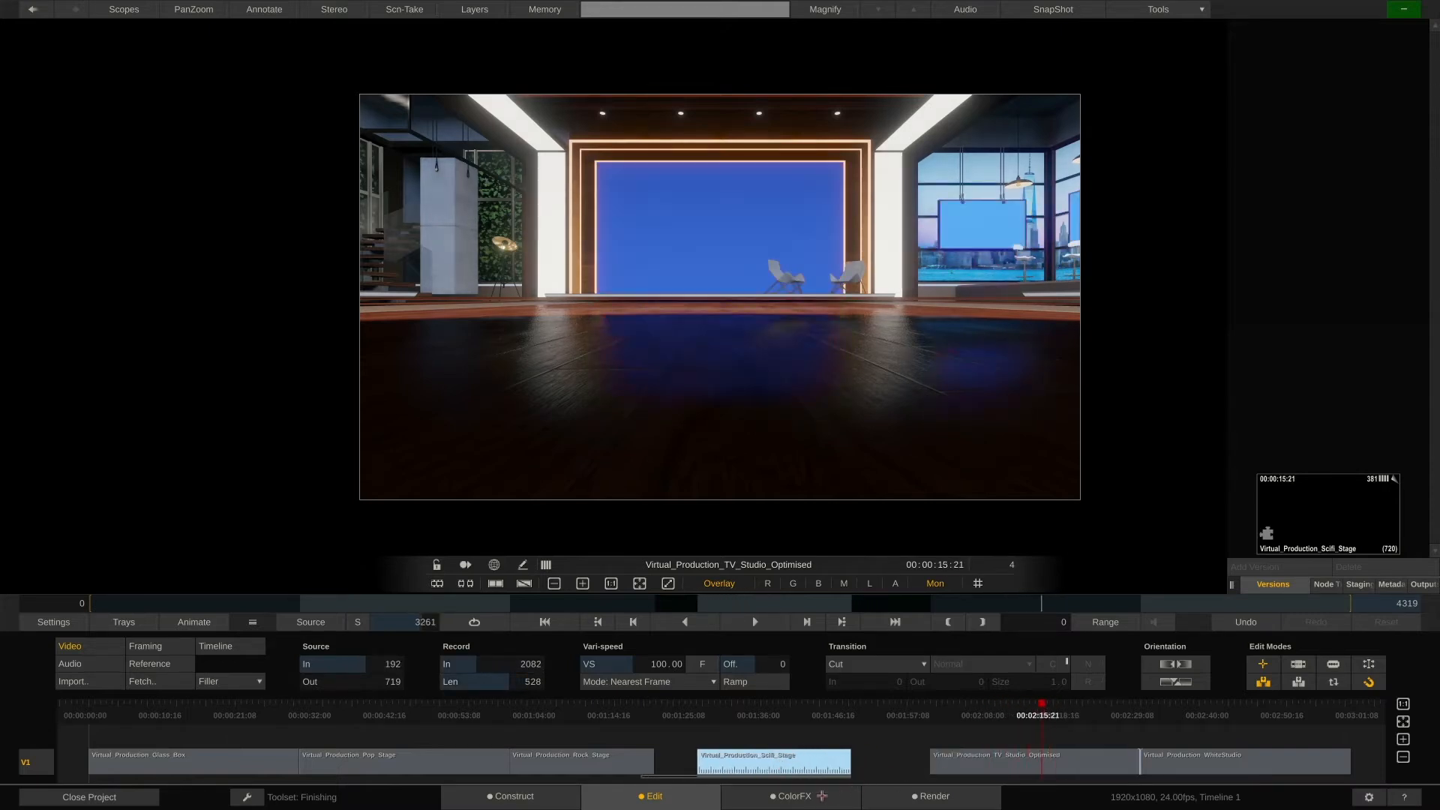
In ColorFX, limit playback to the current clip's range, go to its first frame and open its Media settings
left_click(828, 799)
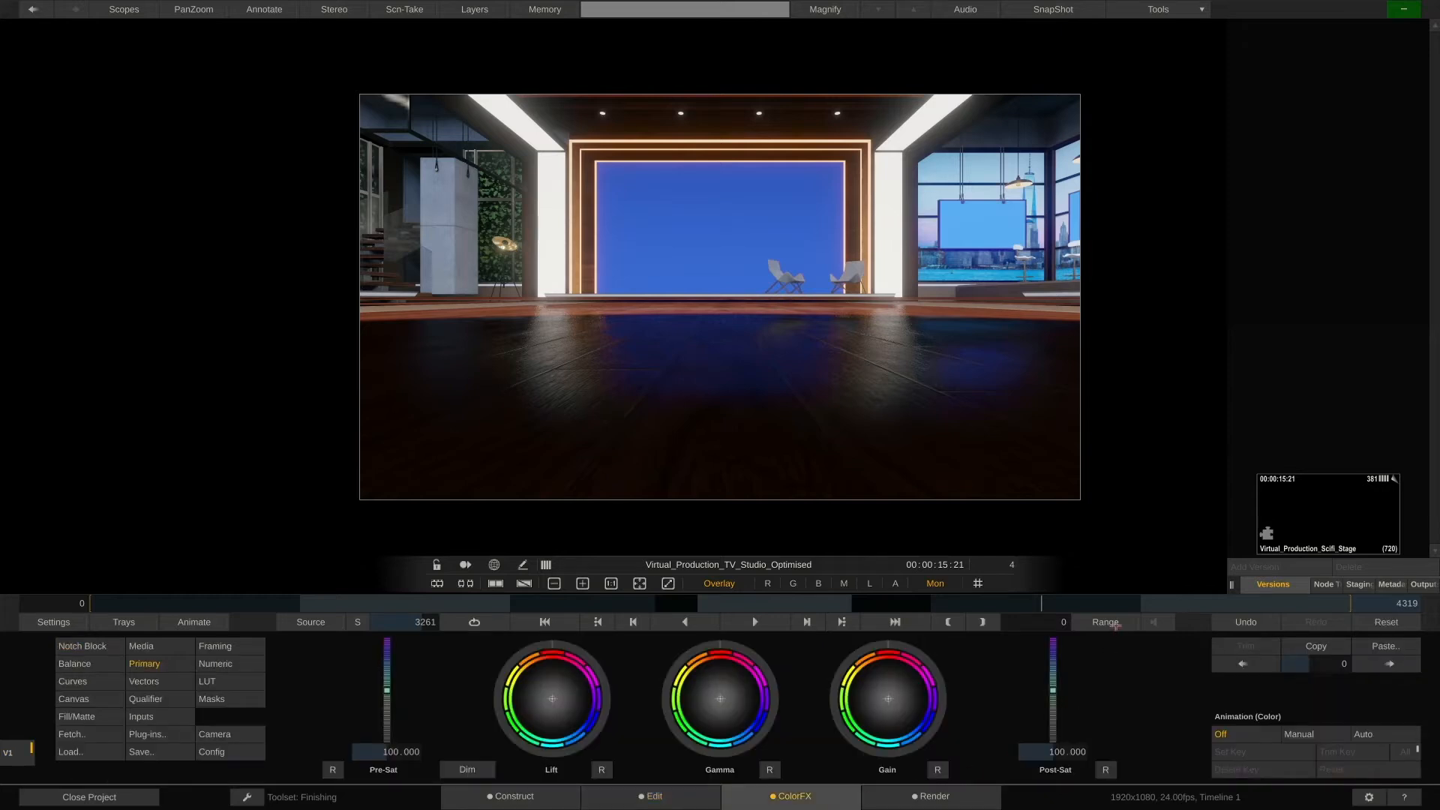
left_click(1115, 626)
left_click_drag(749, 603, 90, 602)
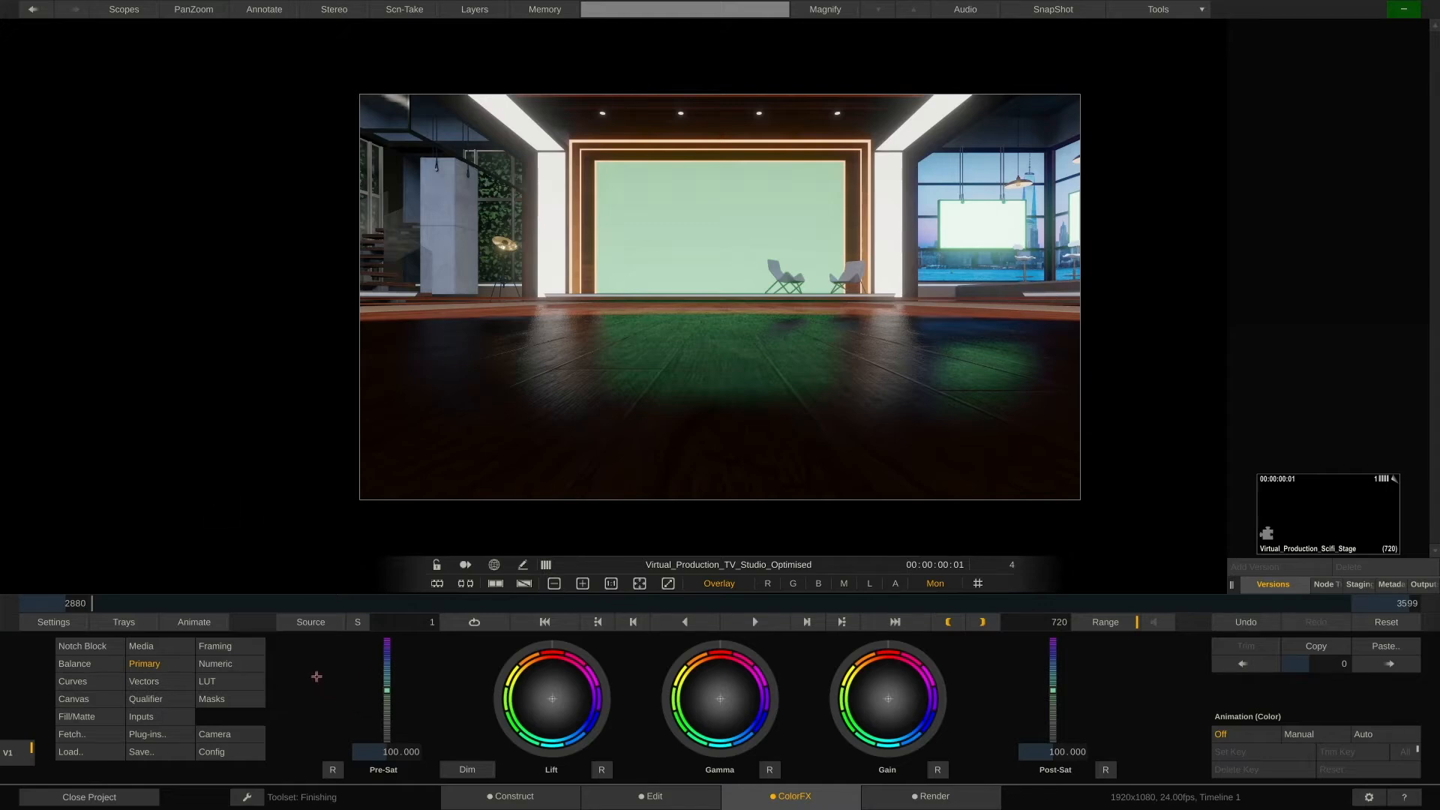
left_click(168, 647)
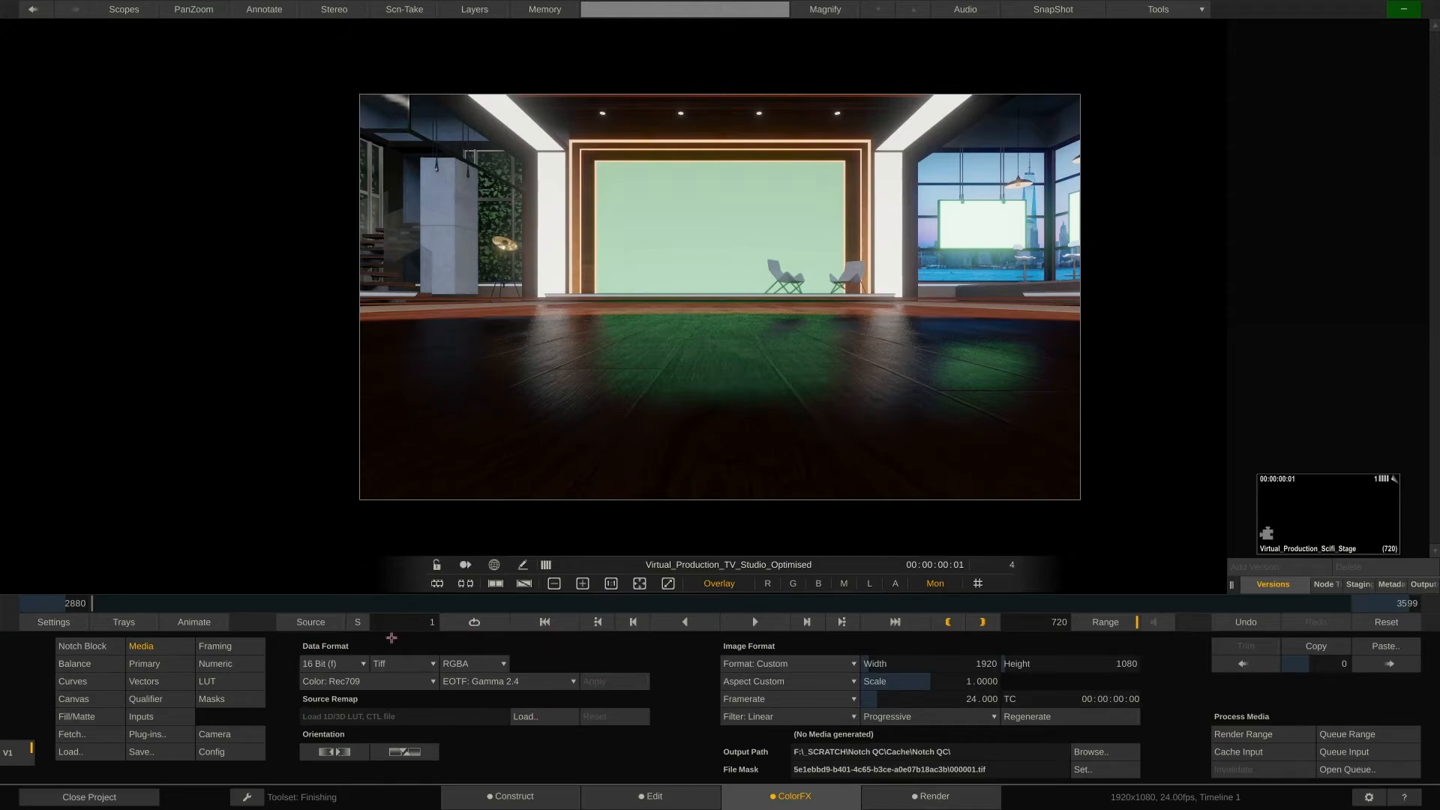
Try the clip's input colour space as Panasonic V-Gamut and Alexa Wide Gamut, then set it back to Rec709
left_click(390, 680)
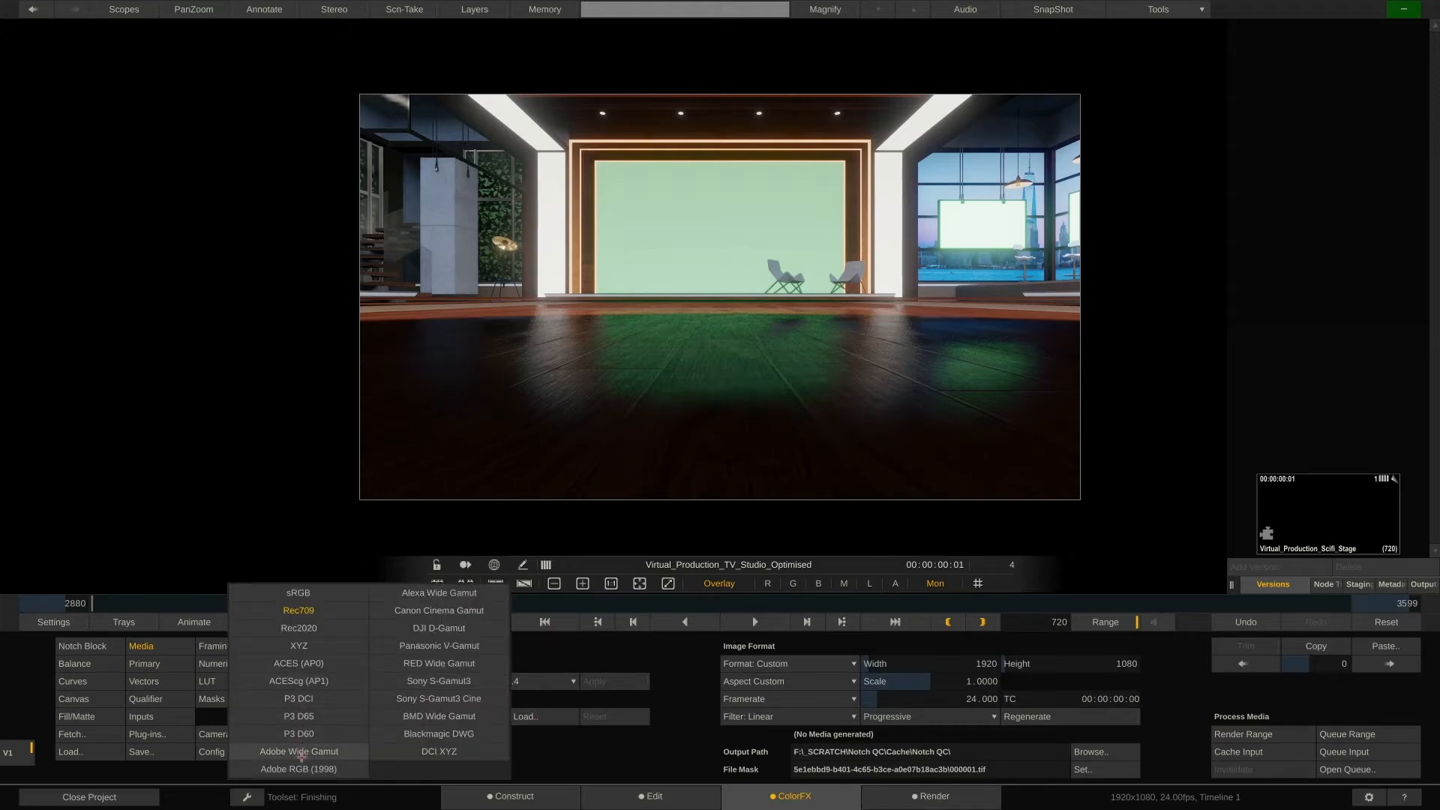
left_click(453, 646)
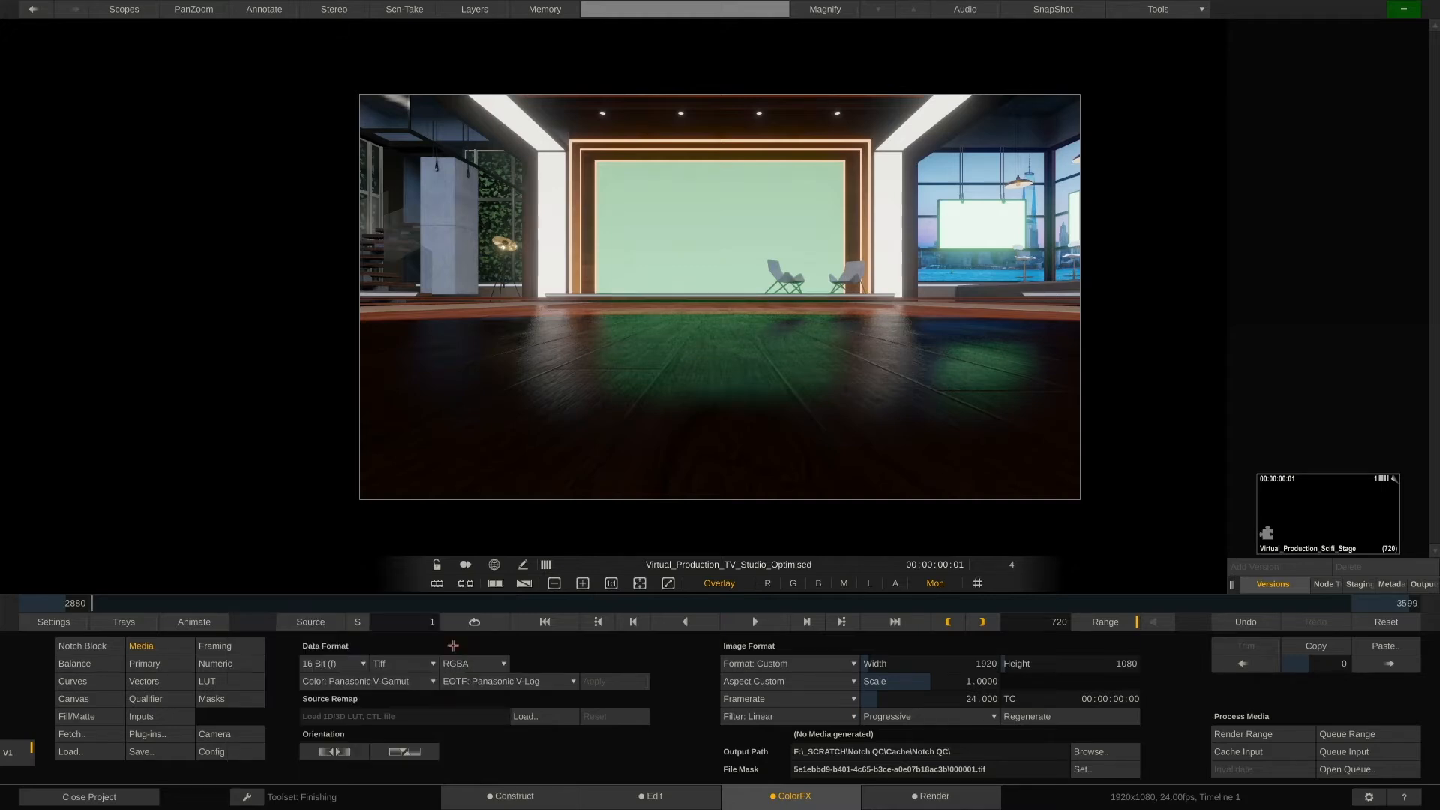
left_click(408, 682)
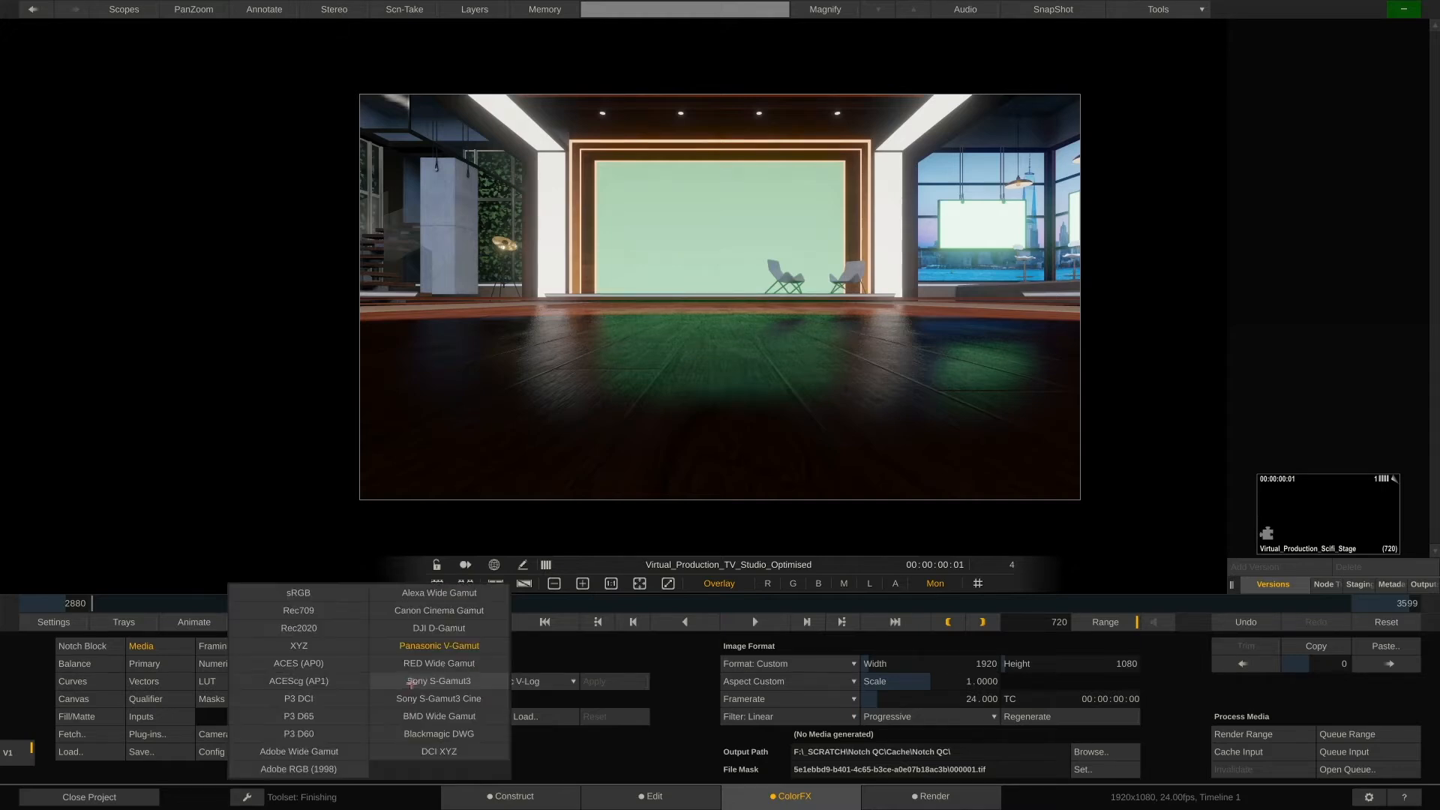
left_click(470, 596)
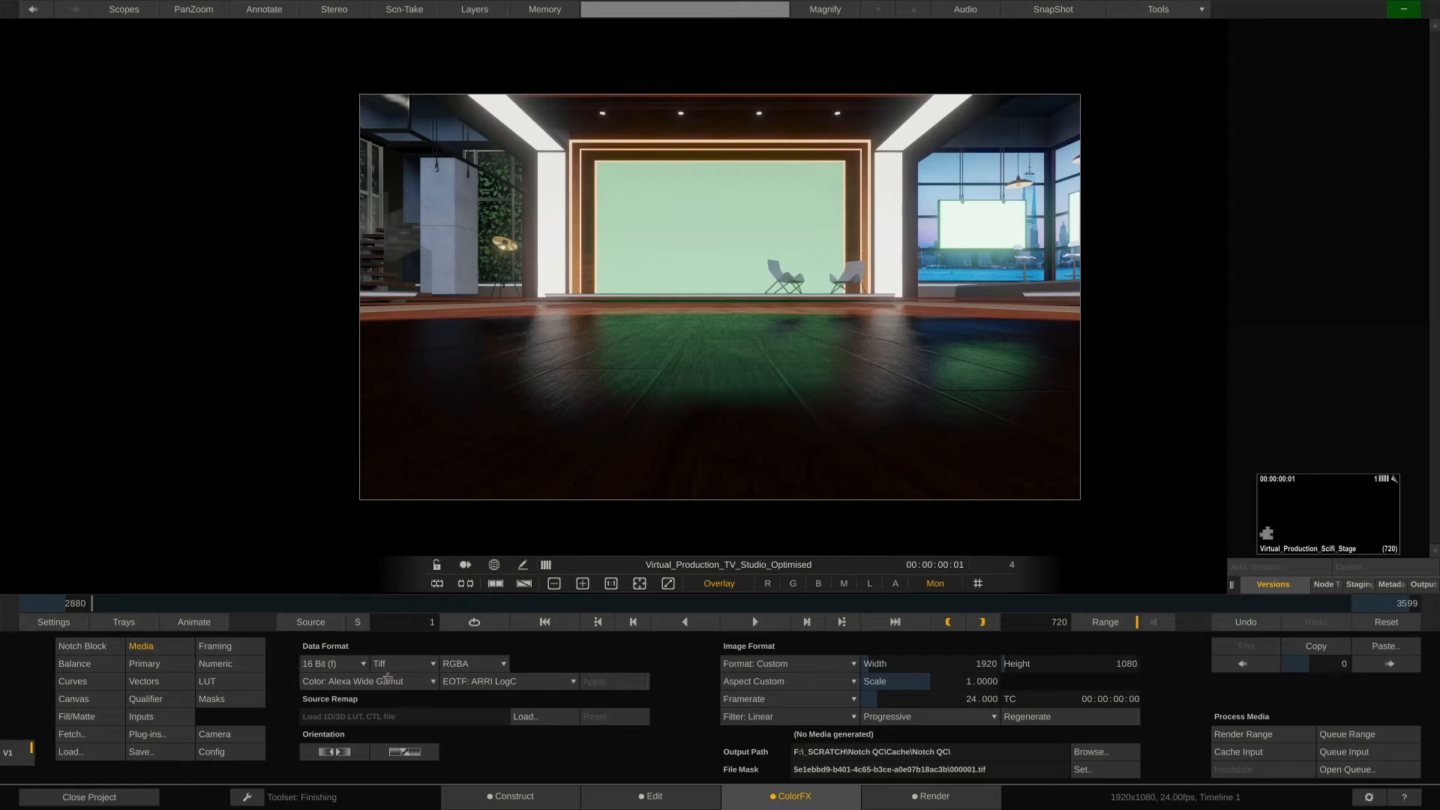
left_click(392, 679)
left_click(300, 612)
In the monitor settings, set the Interface monitor's colorspace to Rec709
left_click(69, 621)
left_click(146, 649)
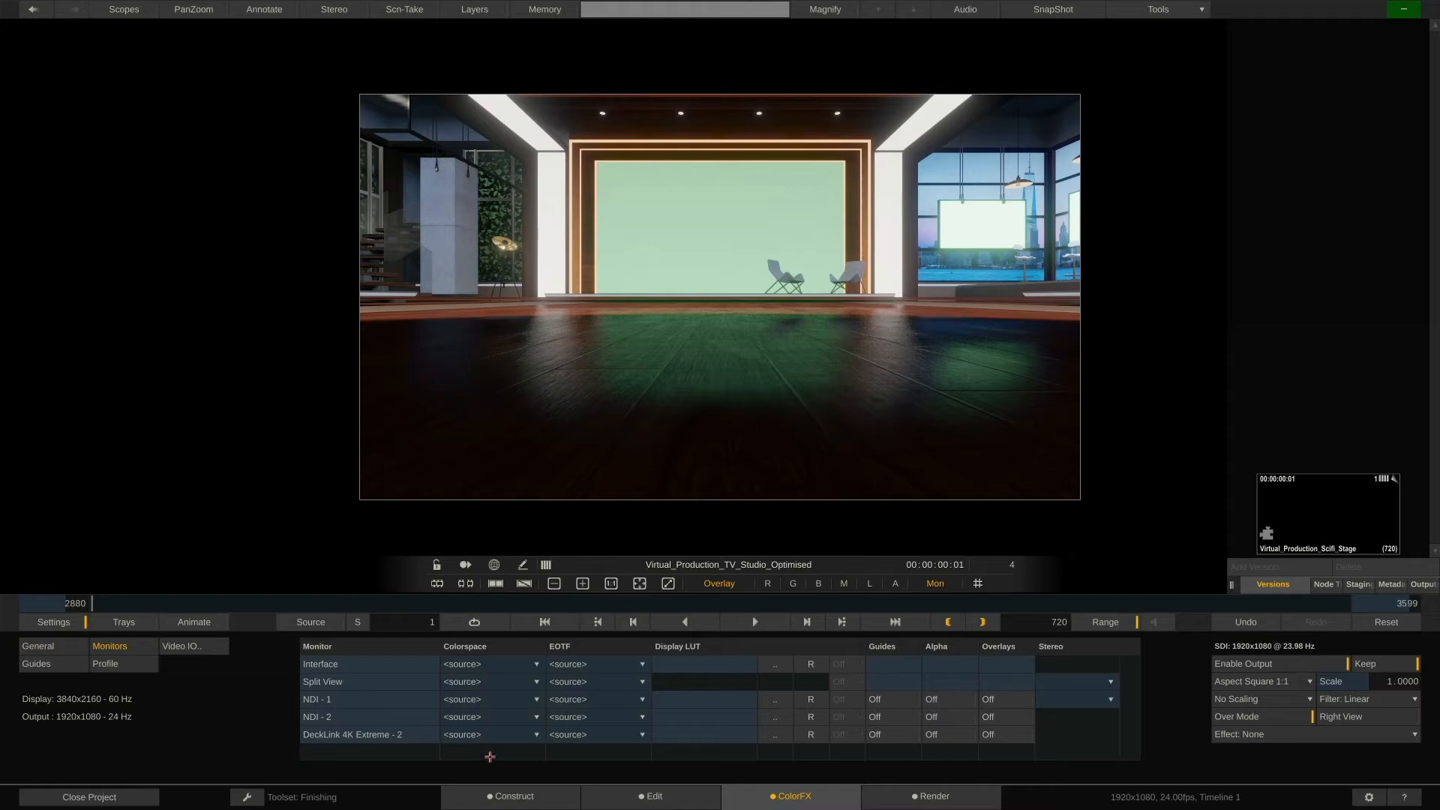
left_click(528, 662)
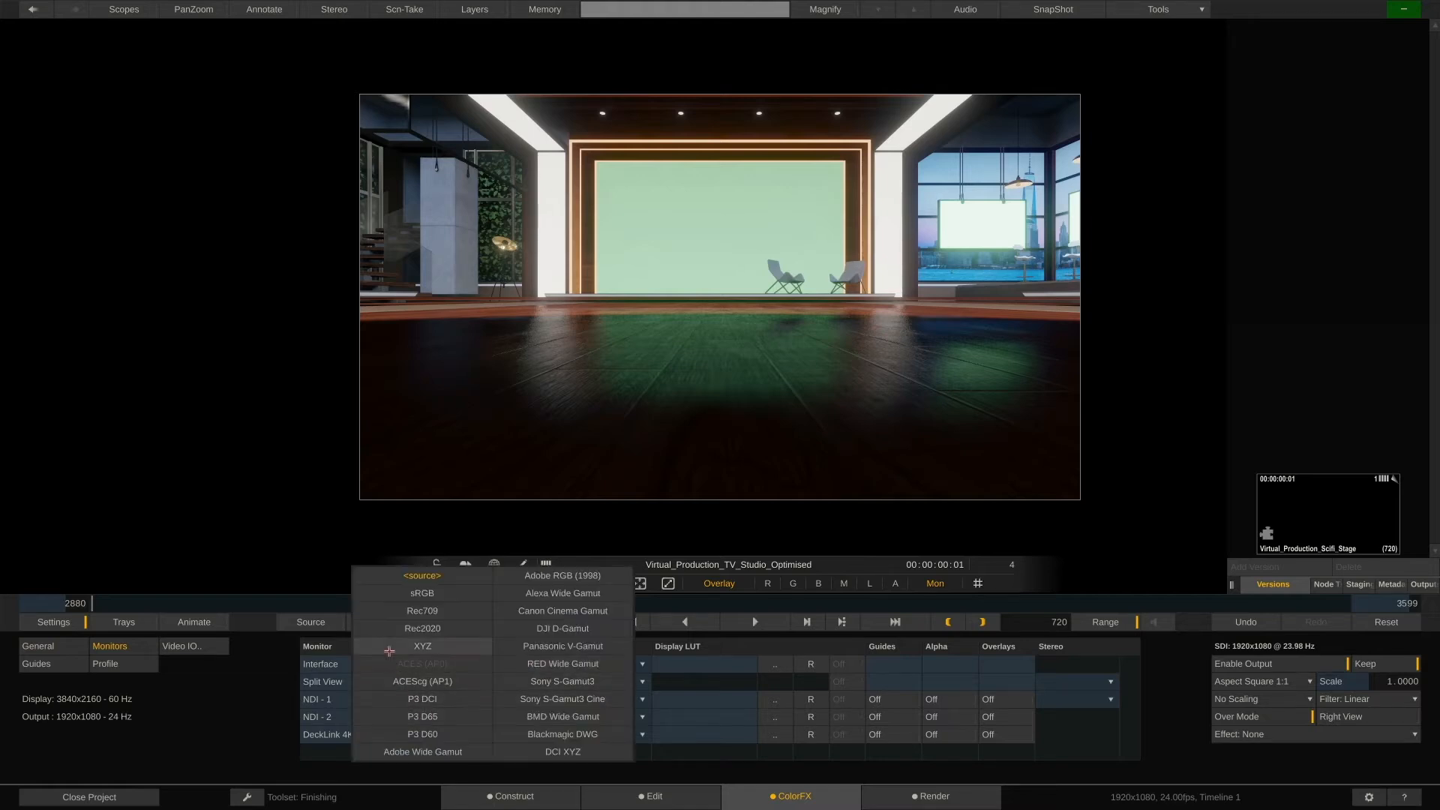
left_click(388, 612)
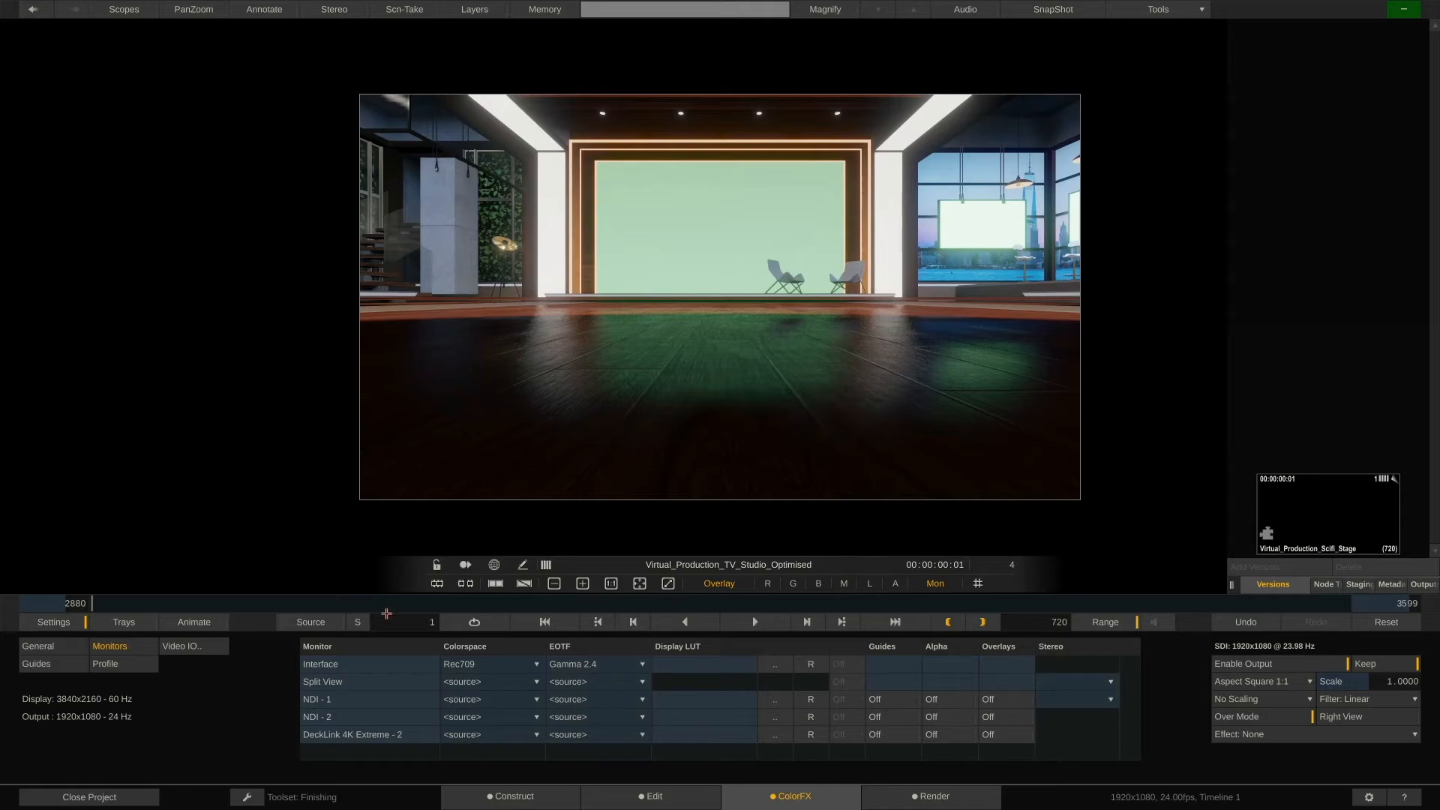
Set the DeckLink 4K Extreme - 2 output's colorspace to P3 D65 and its EOTF to PQ HDR
left_click(68, 623)
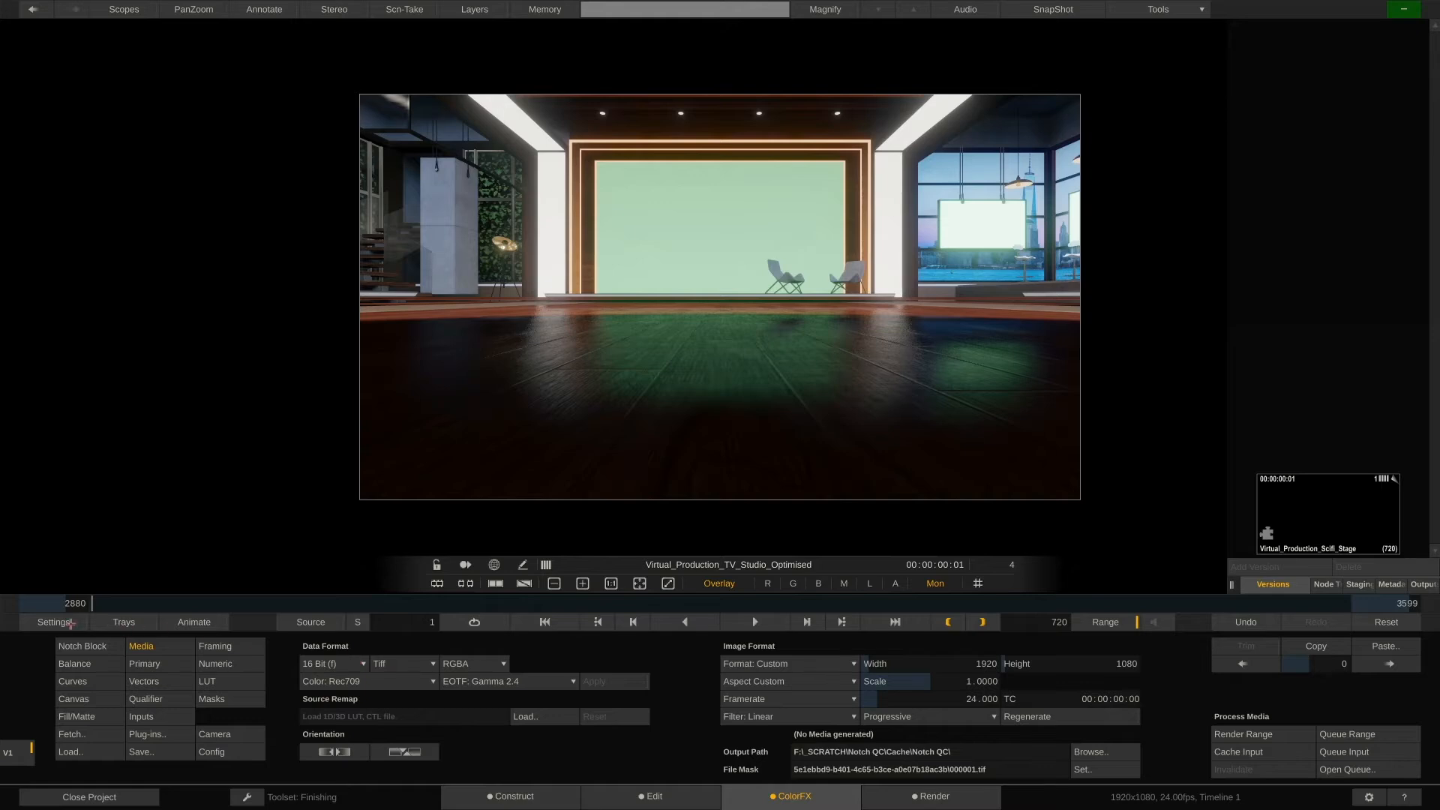
left_click(57, 622)
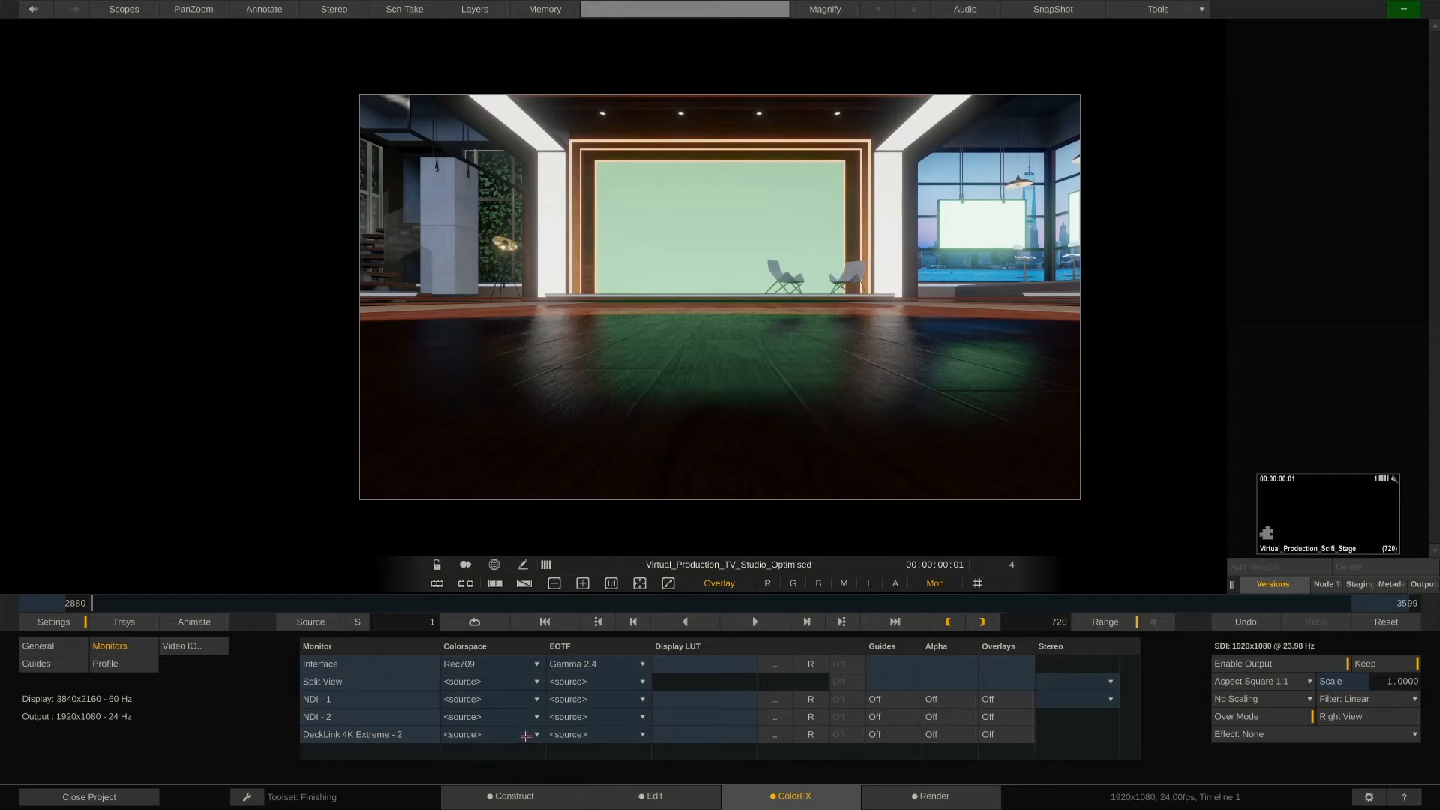
left_click(526, 736)
left_click(444, 764)
left_click(587, 733)
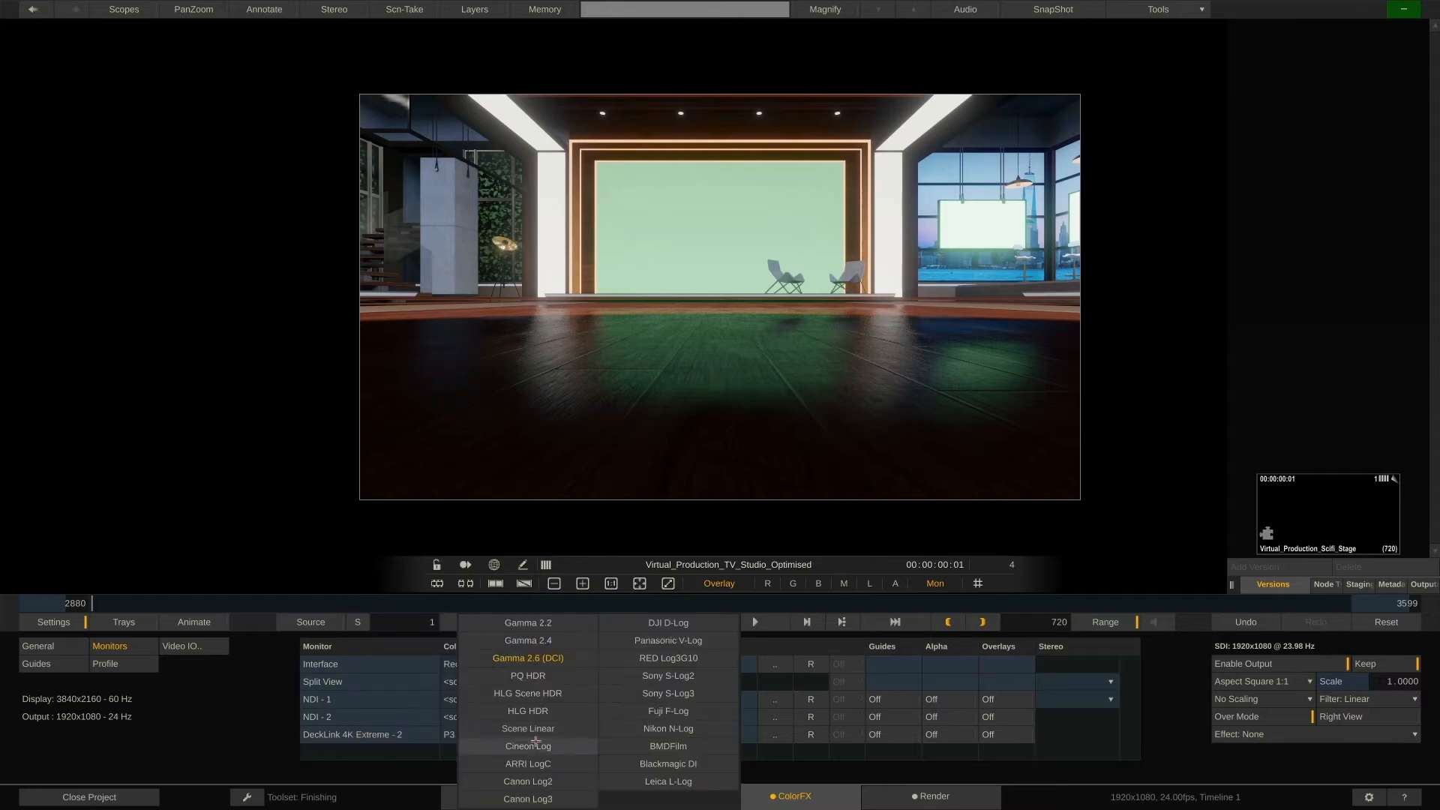
left_click(515, 677)
Review the monitor and general play settings, then return to the Primary grading controls
left_click(46, 621)
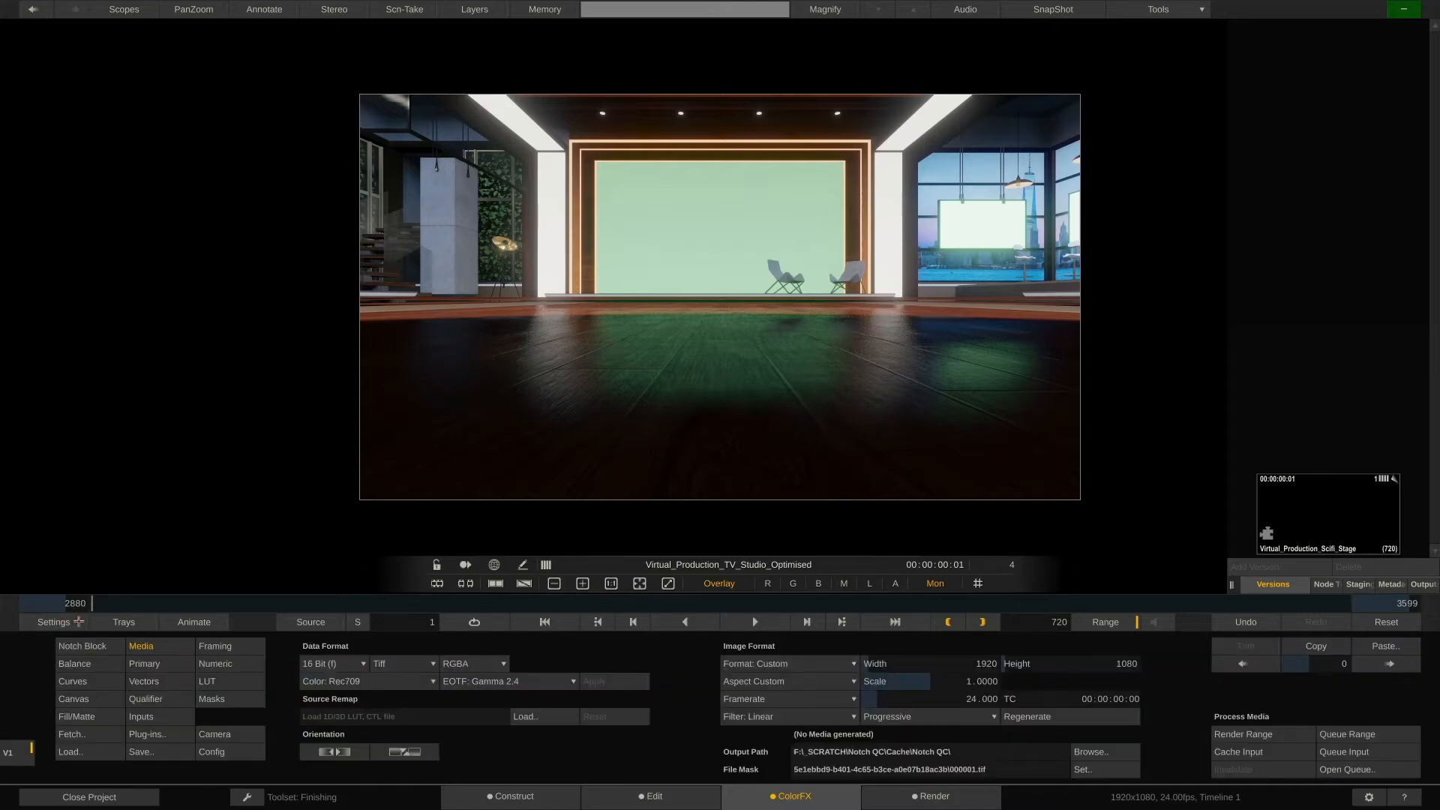
left_click(79, 622)
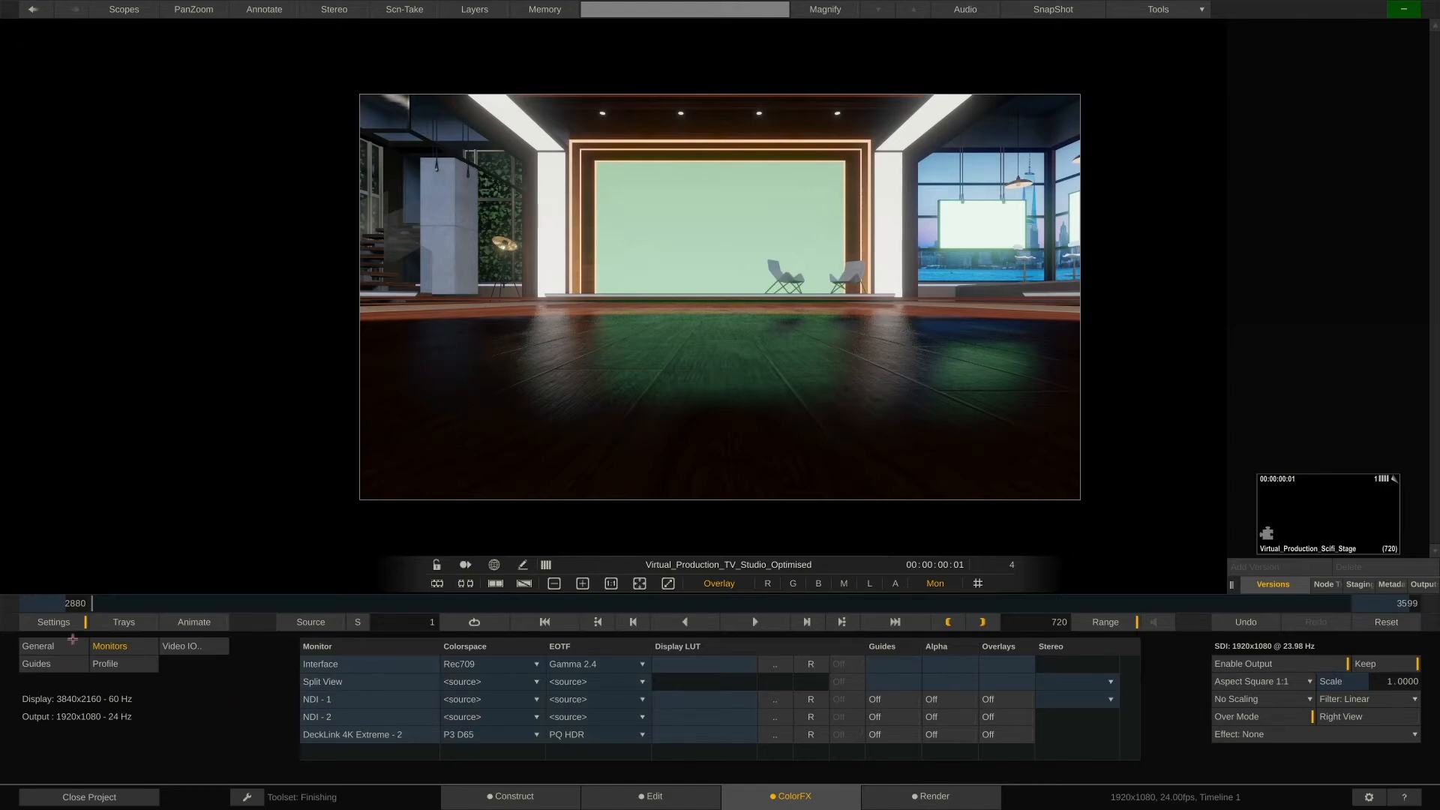
left_click(80, 645)
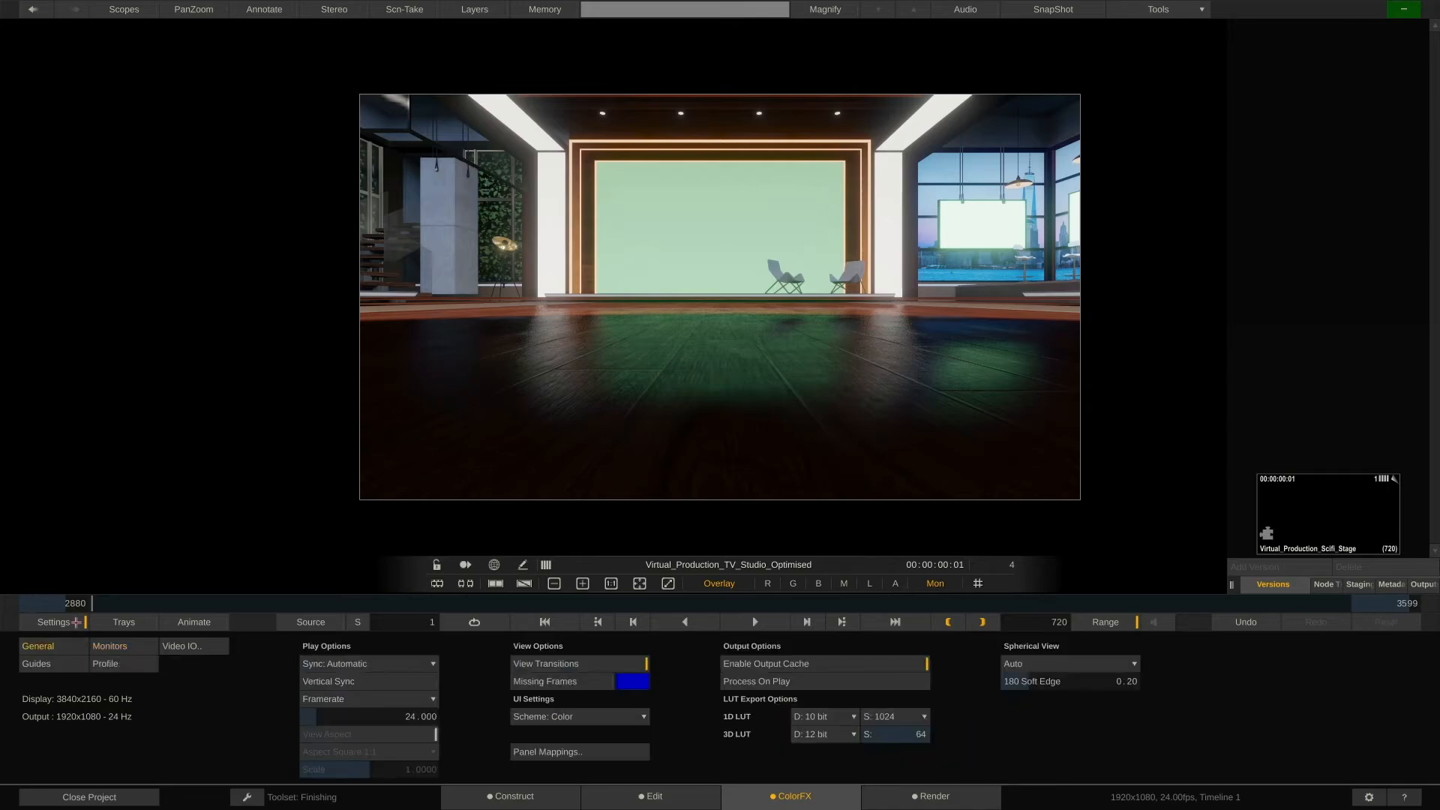
left_click(76, 622)
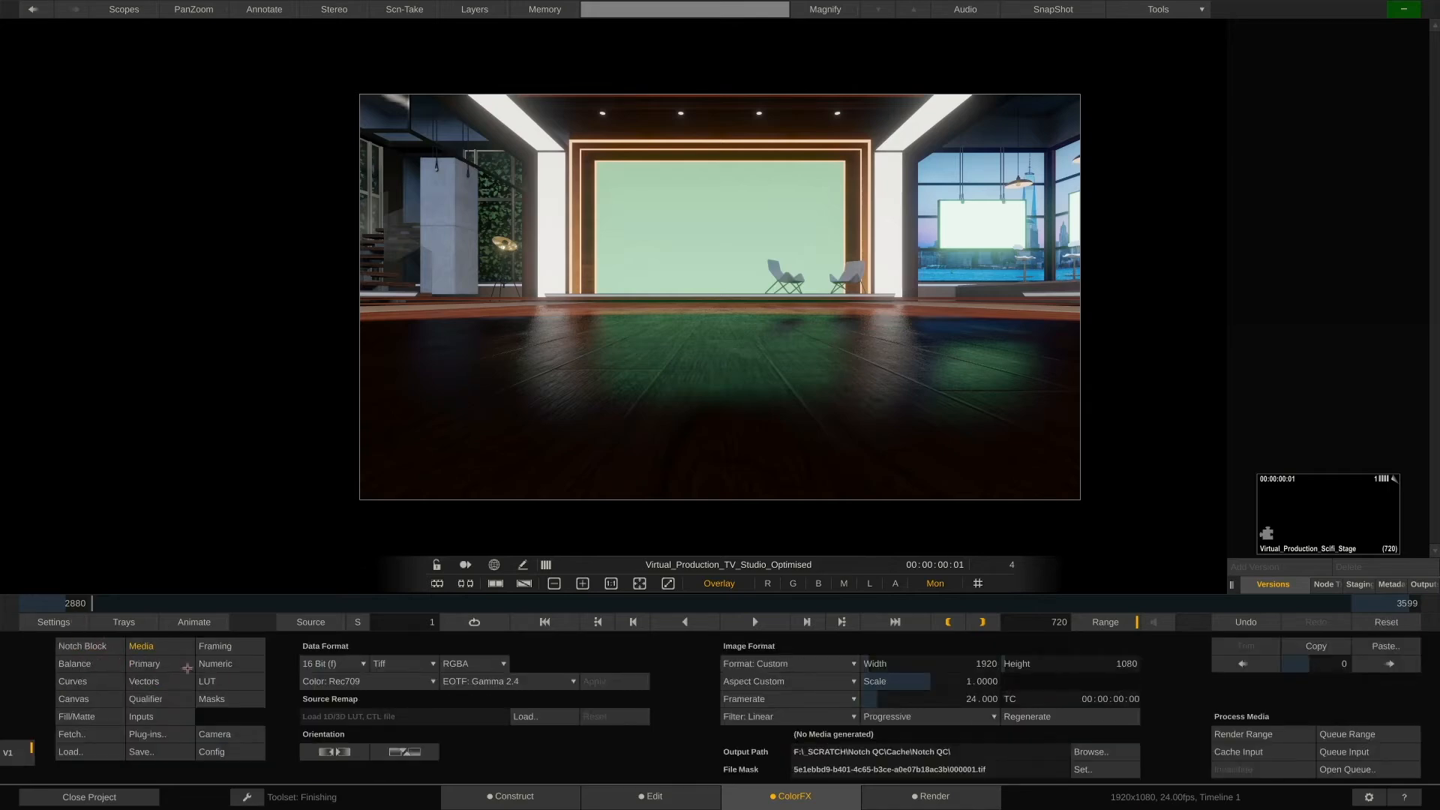
left_click(177, 662)
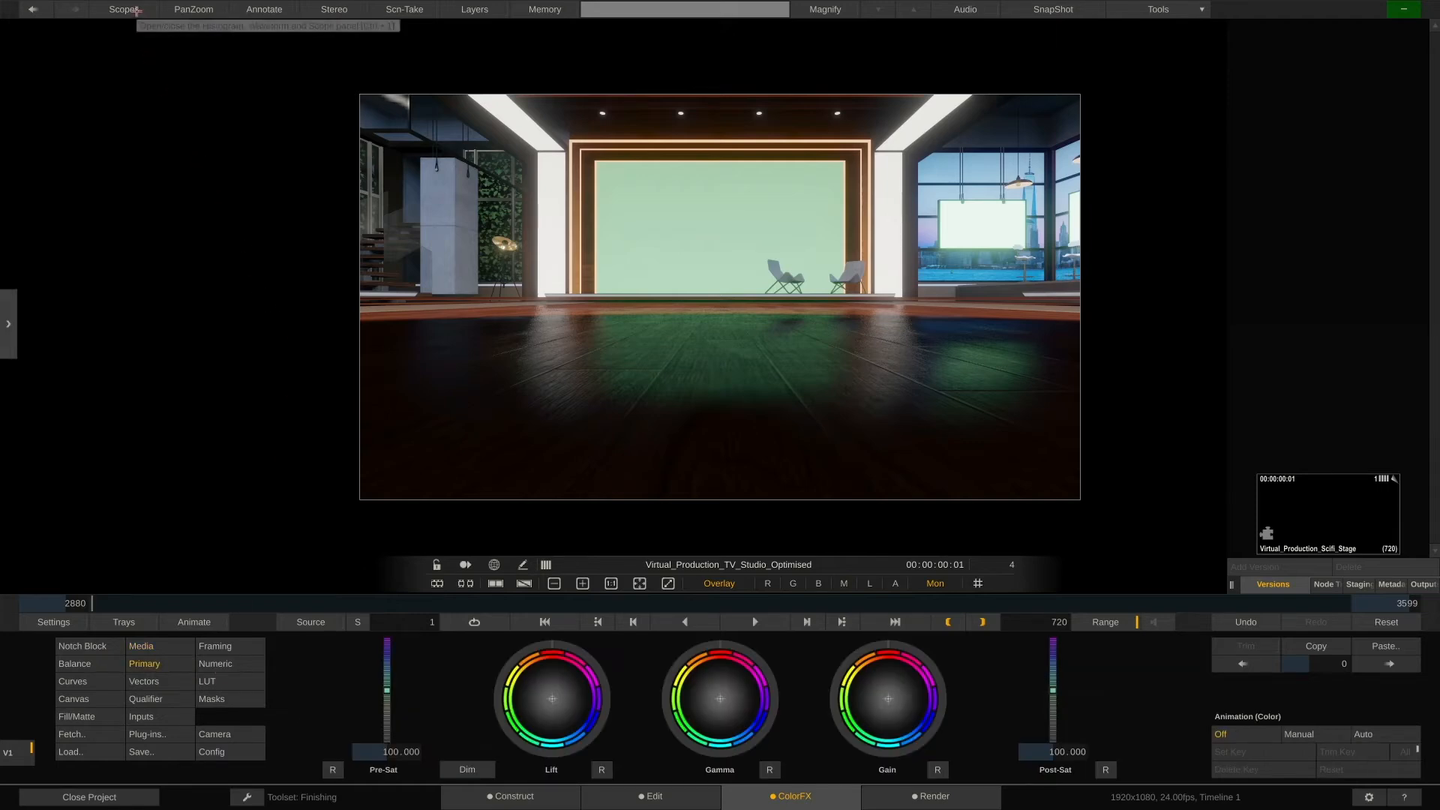
Open the scopes panel and set the scopes' monitor image to Source in the scope settings
left_click(136, 10)
mouse_move(190, 111)
left_mouse_down()
mouse_move(258, 153)
mouse_move(251, 118)
mouse_move(357, 133)
mouse_move(188, 125)
left_mouse_up()
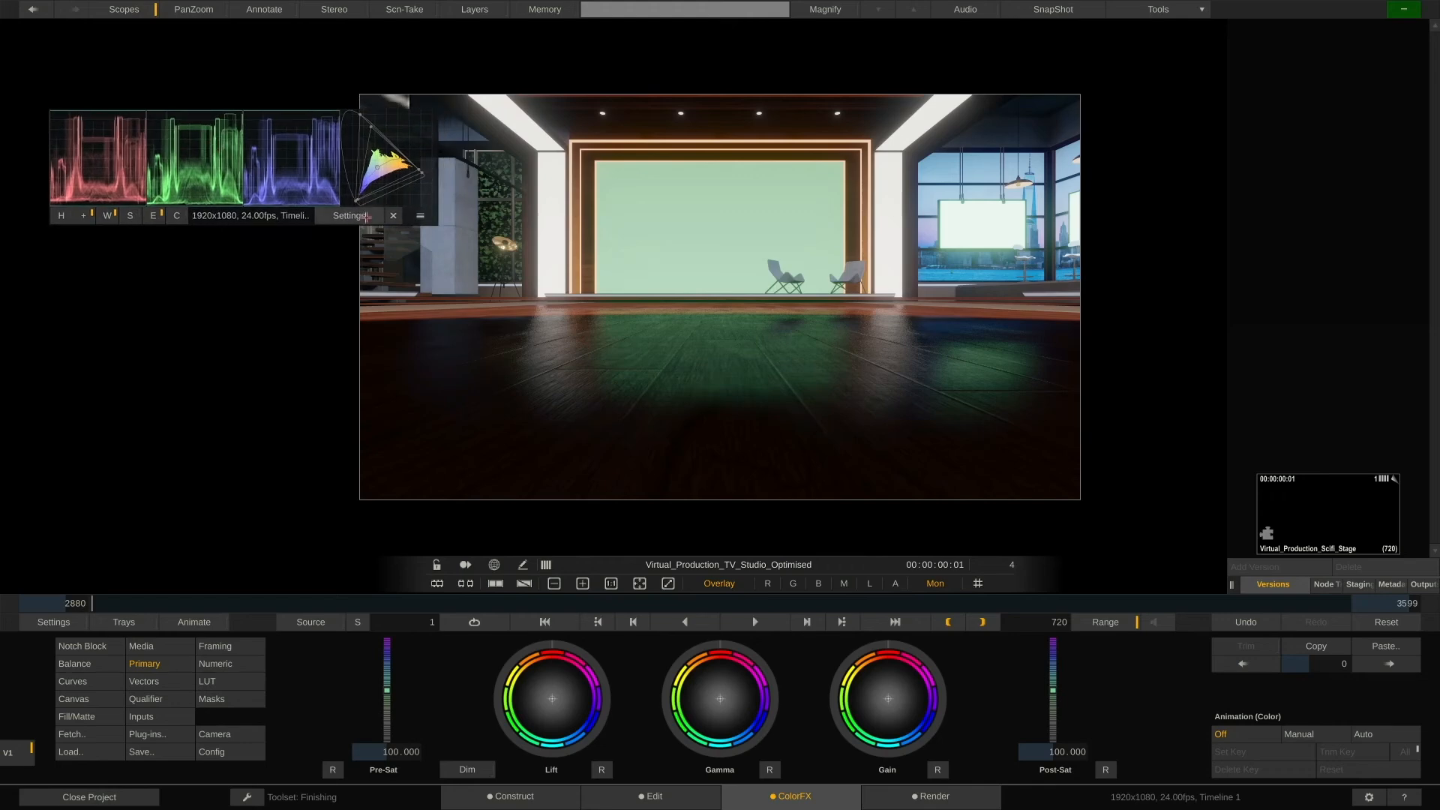
left_click(366, 217)
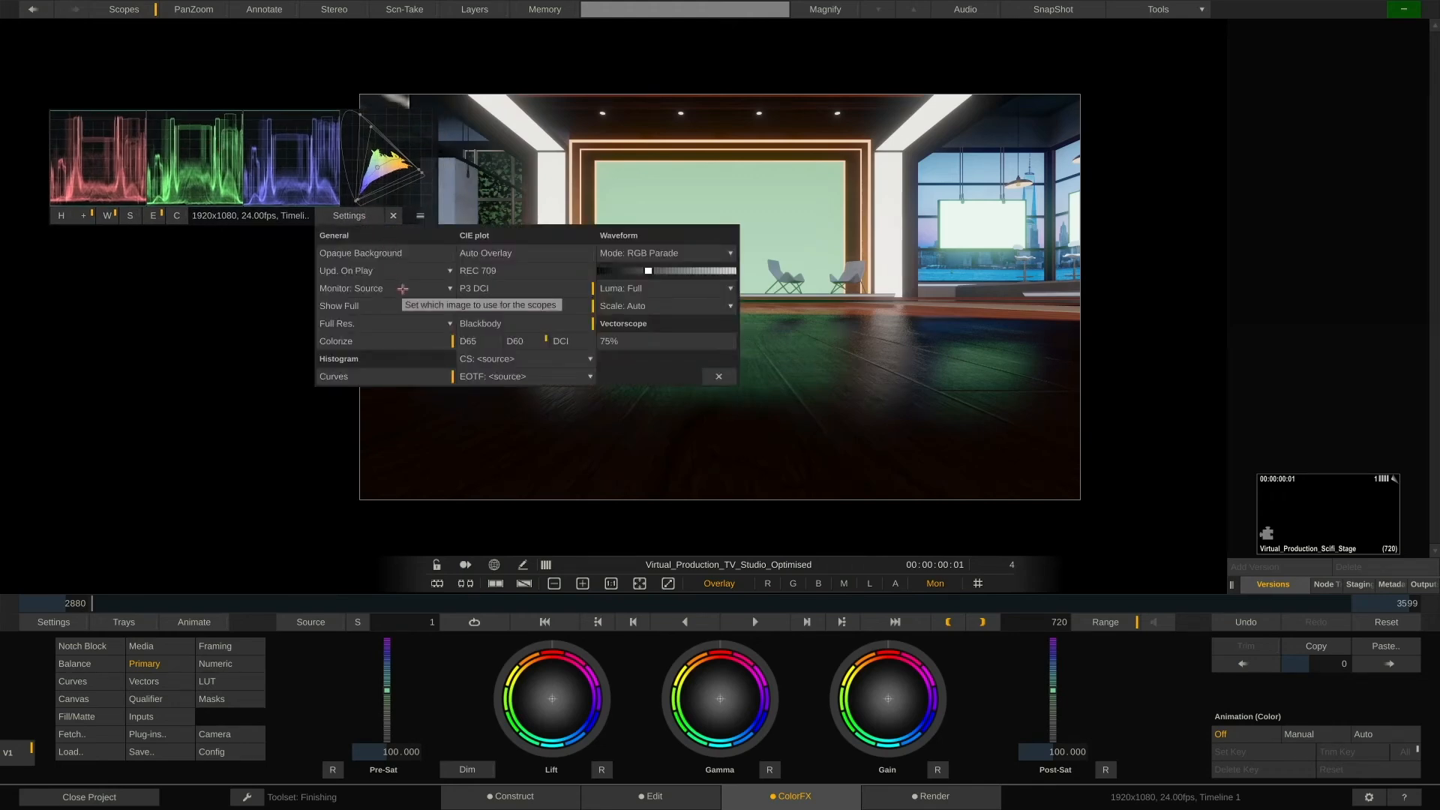
left_click(402, 288)
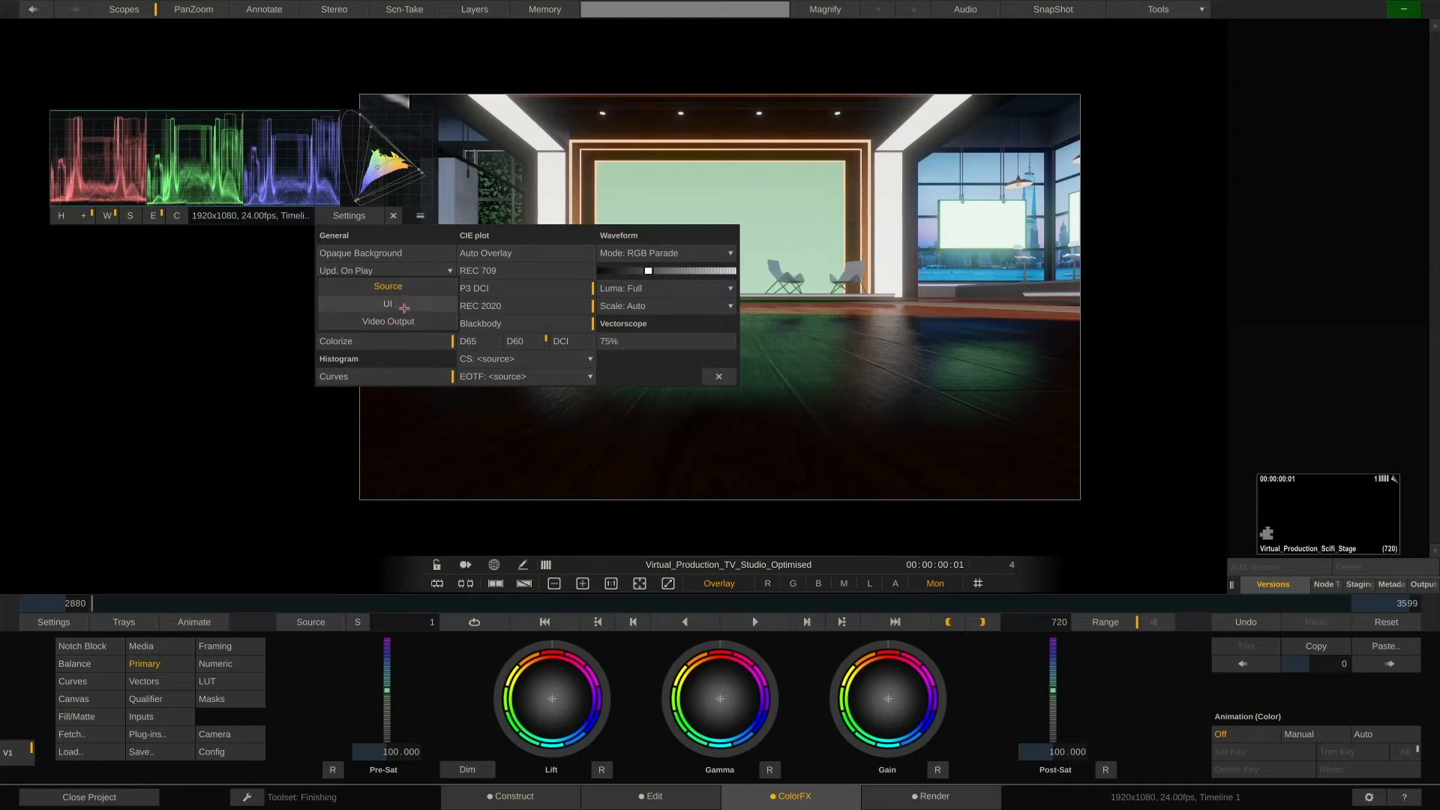
left_click(414, 288)
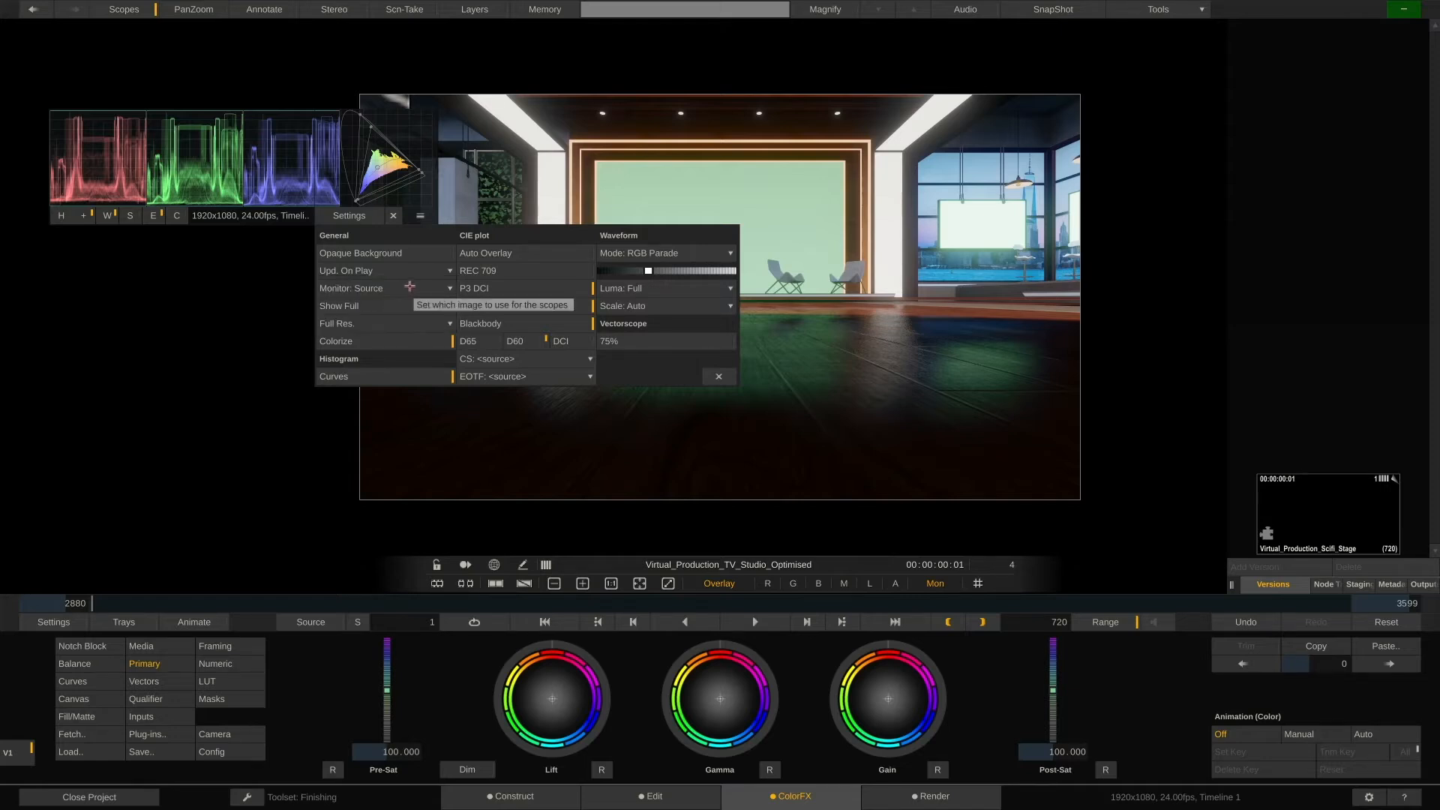
left_click_drag(571, 272, 663, 272)
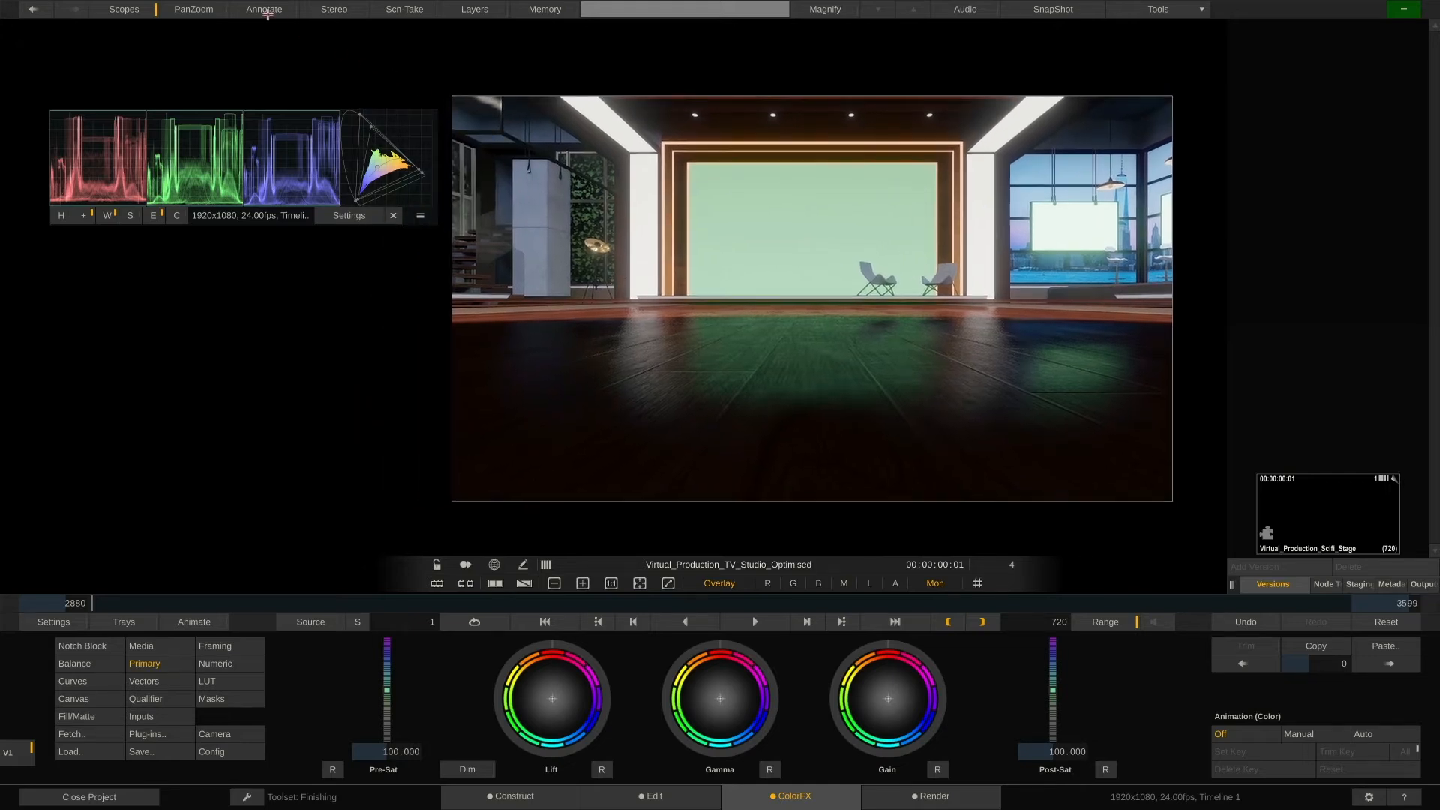
Open the Annotate palette with red as the pen colour and show the clip's Metadata panel
left_click(267, 11)
left_click_drag(258, 278, 271, 317)
left_click(190, 340)
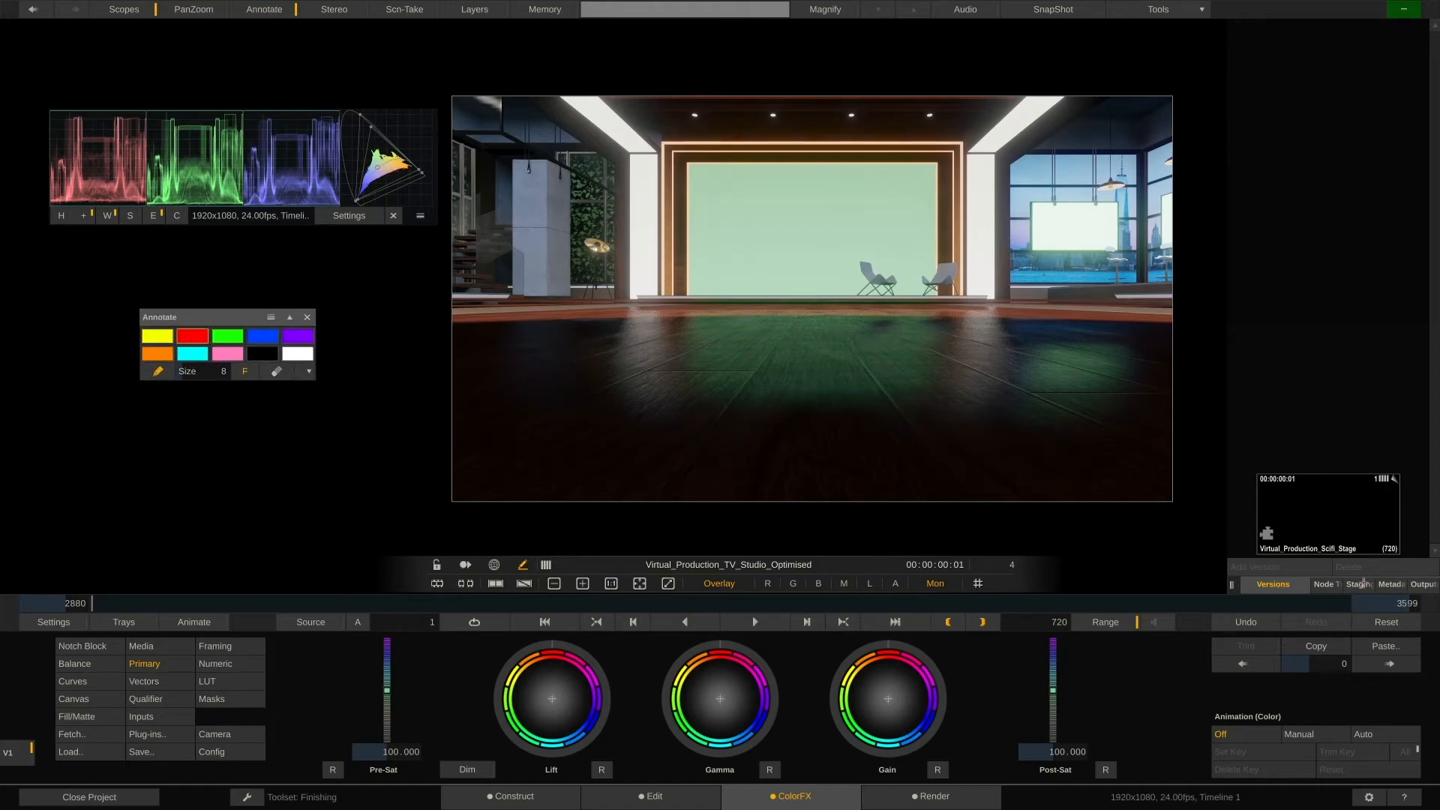
left_click(1389, 584)
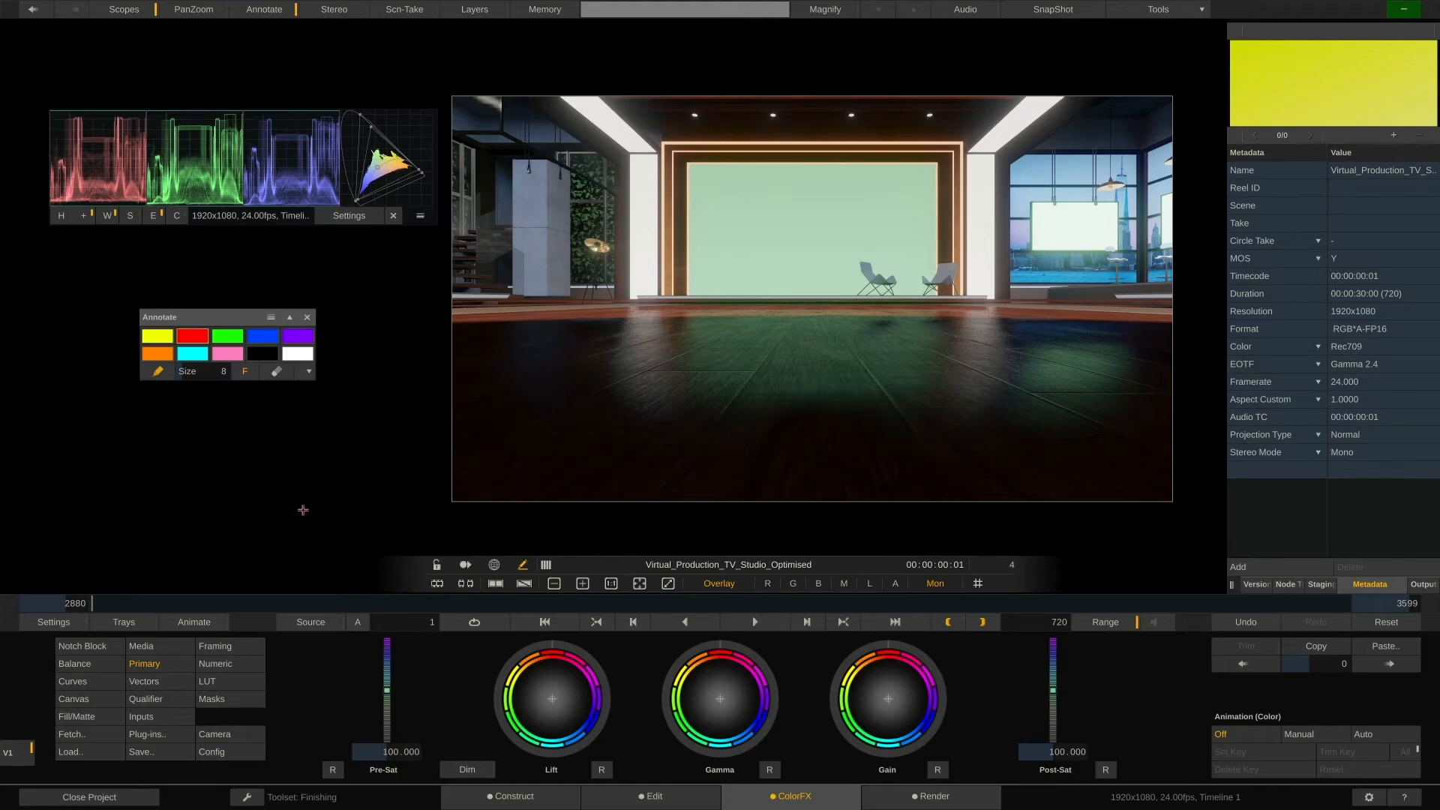
Review the Camera controls and the Panel Mappings in the general settings
left_click(225, 734)
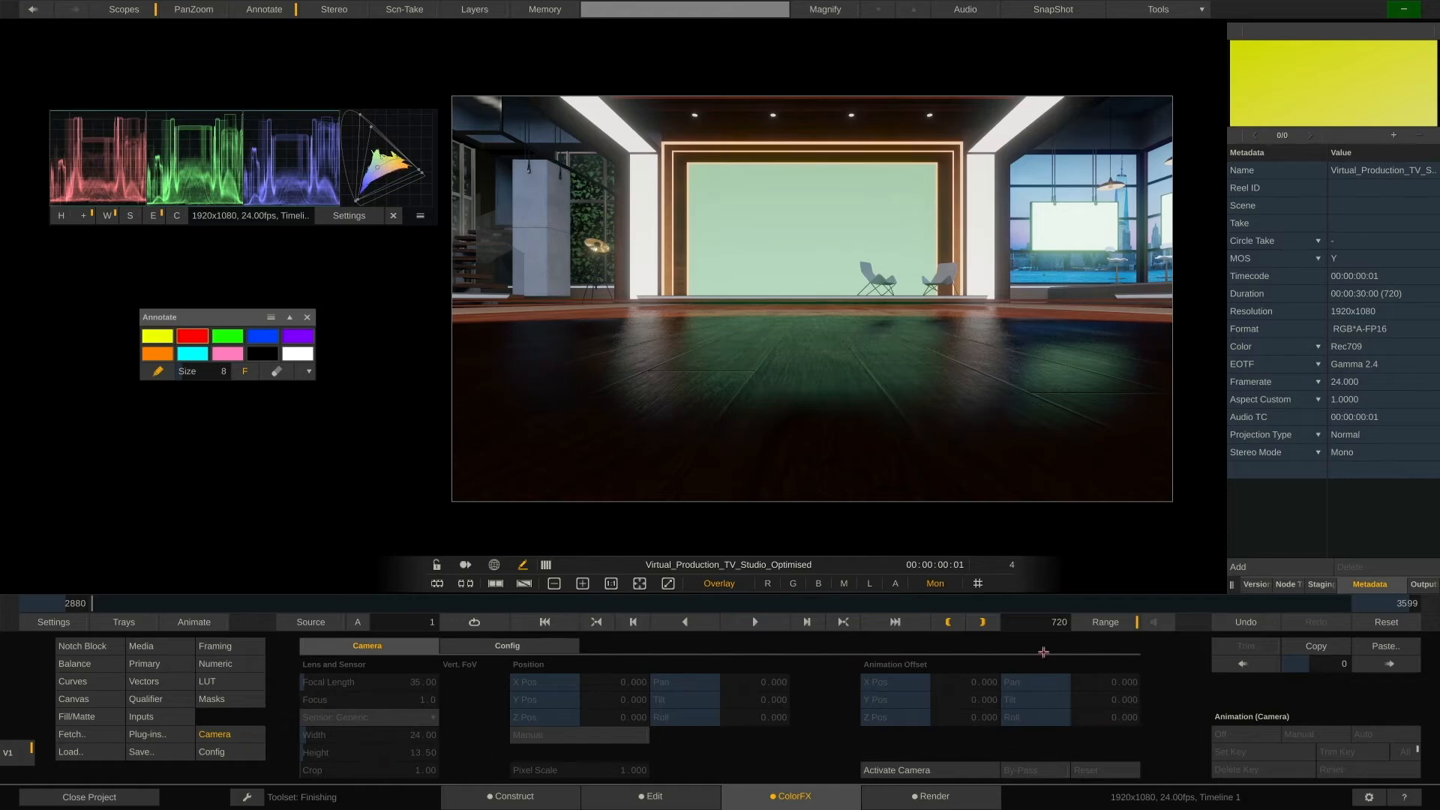
left_click(77, 619)
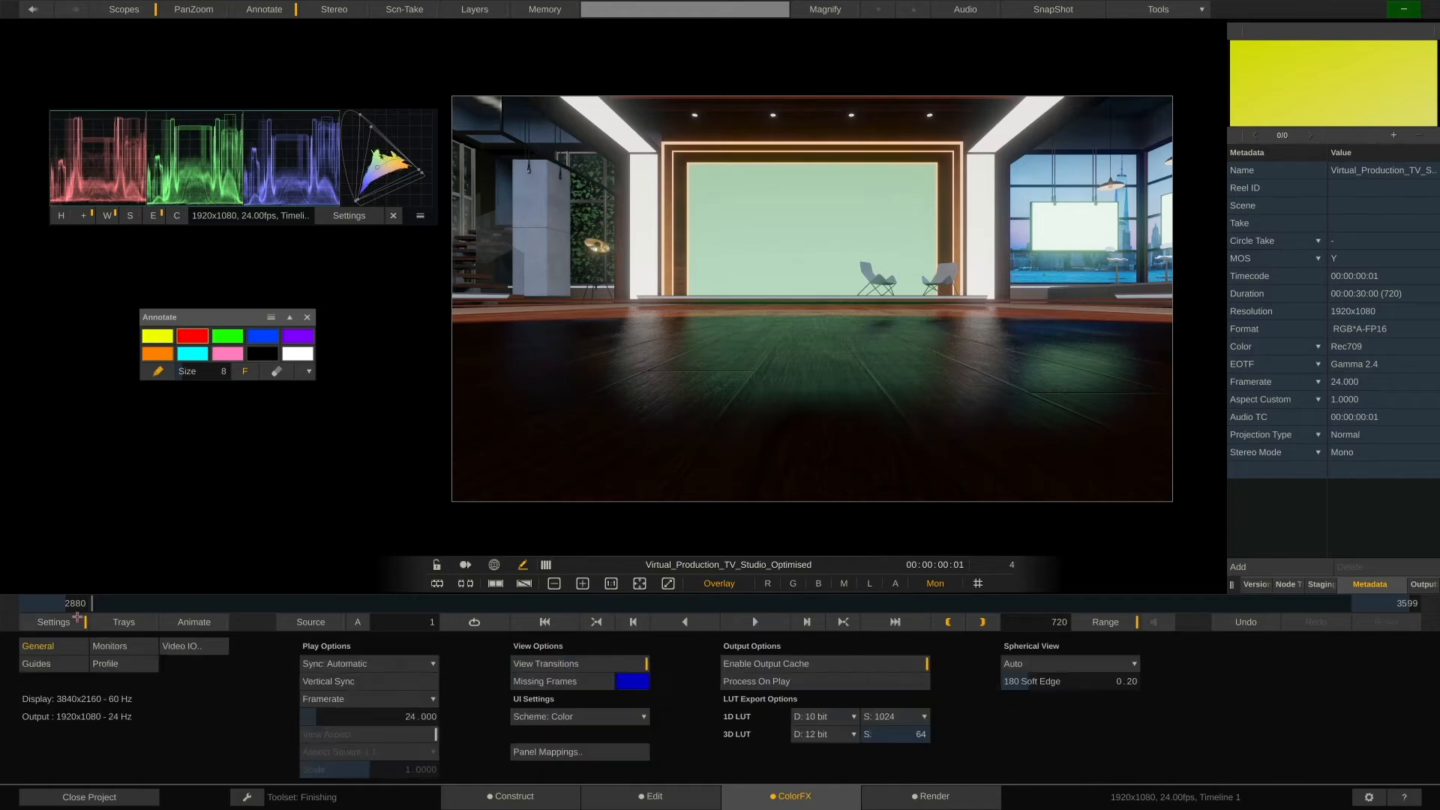
left_click(624, 752)
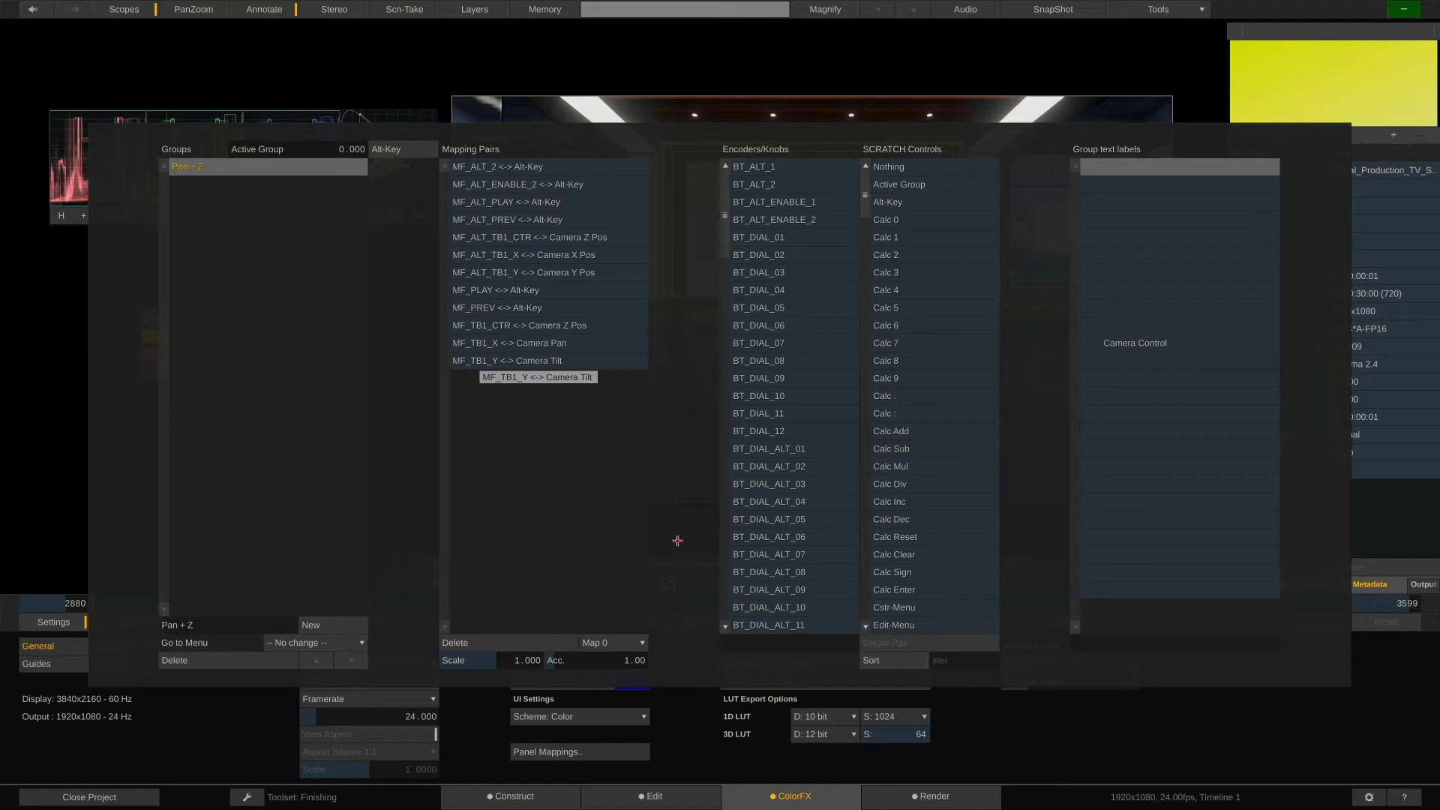
left_click(264, 717)
left_click(73, 623)
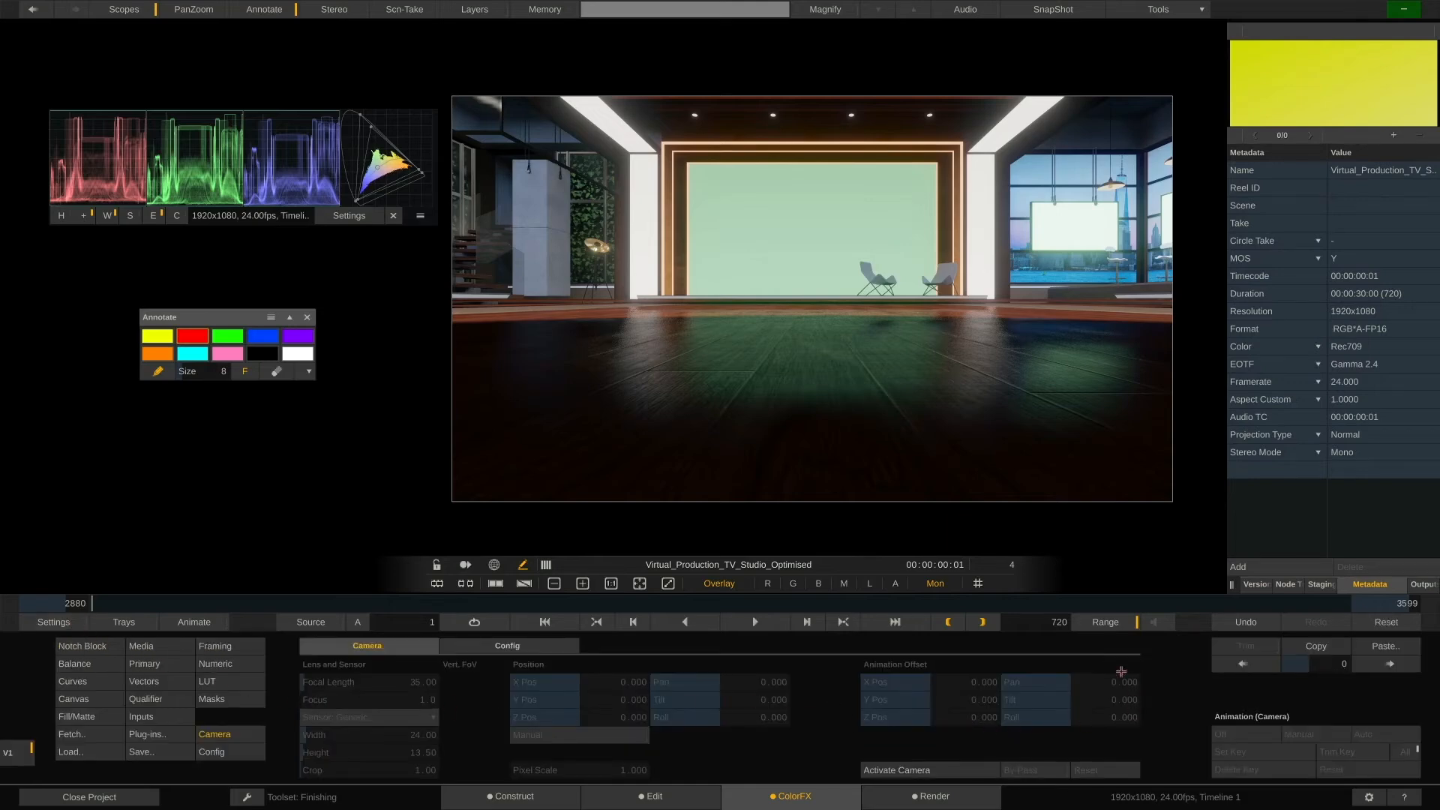
In the Notch Block controls, toggle Use Shot Camera so local camera controls are used
left_click(112, 649)
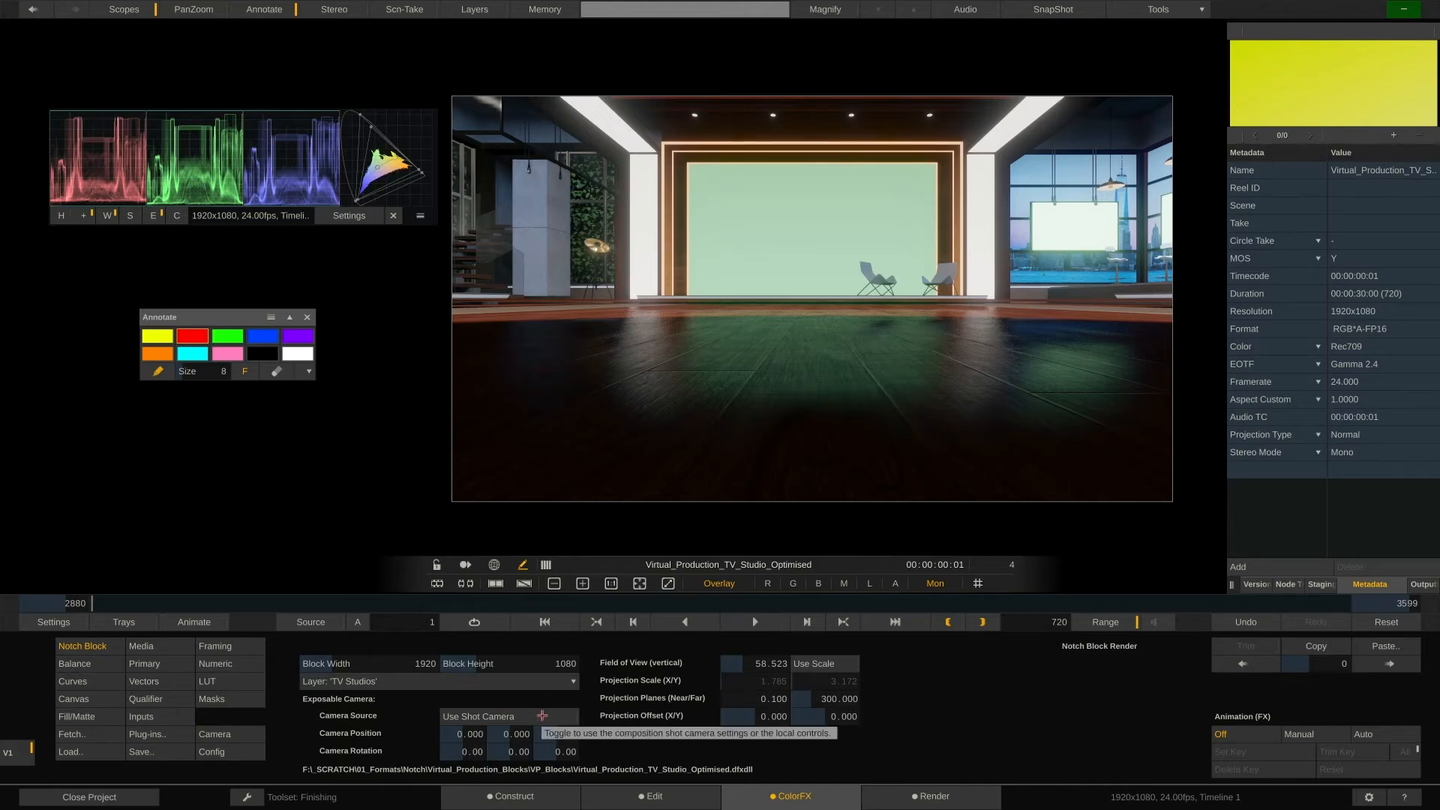
left_click(543, 716)
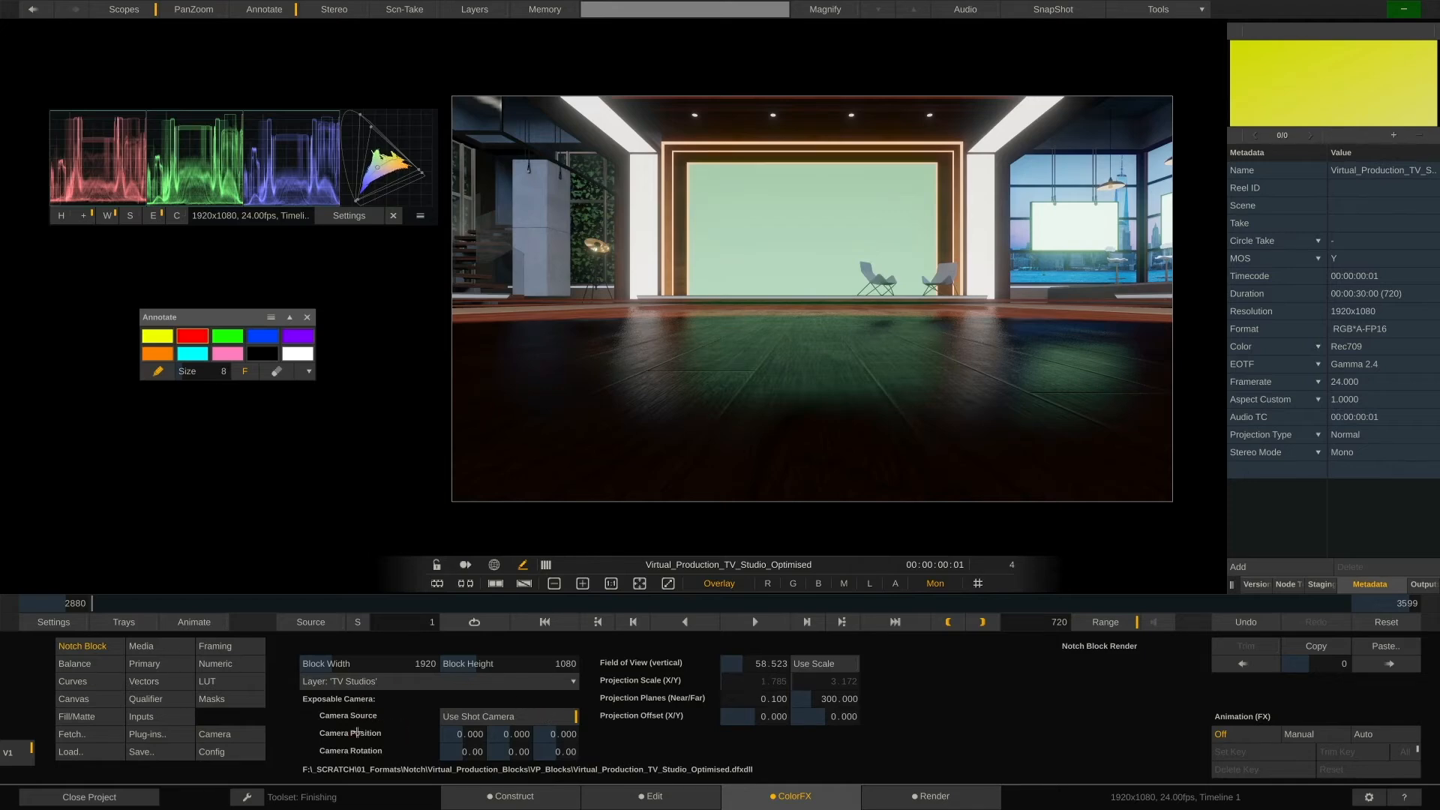
Activate the Notch camera and set camera animation to Auto
left_click(243, 734)
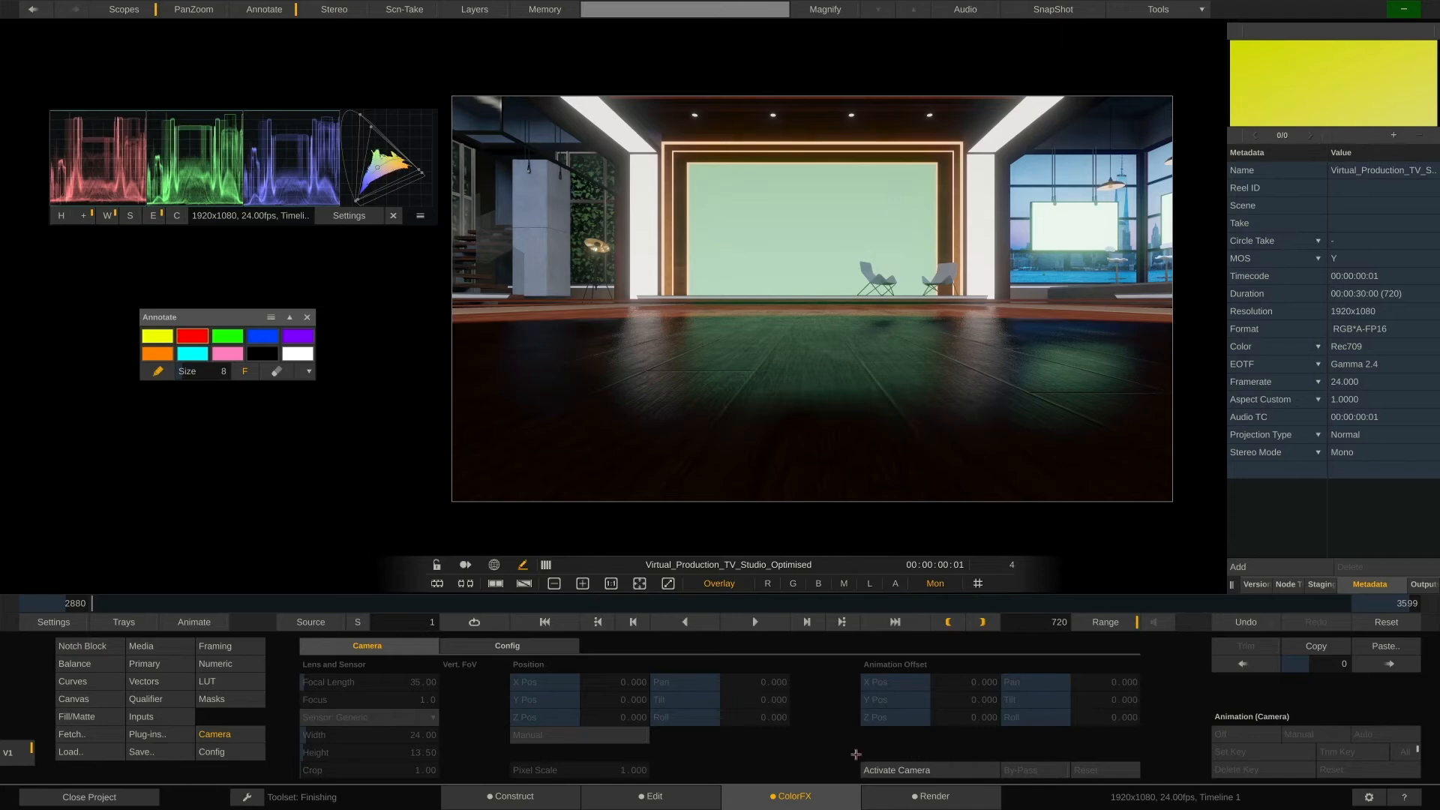
left_click(946, 772)
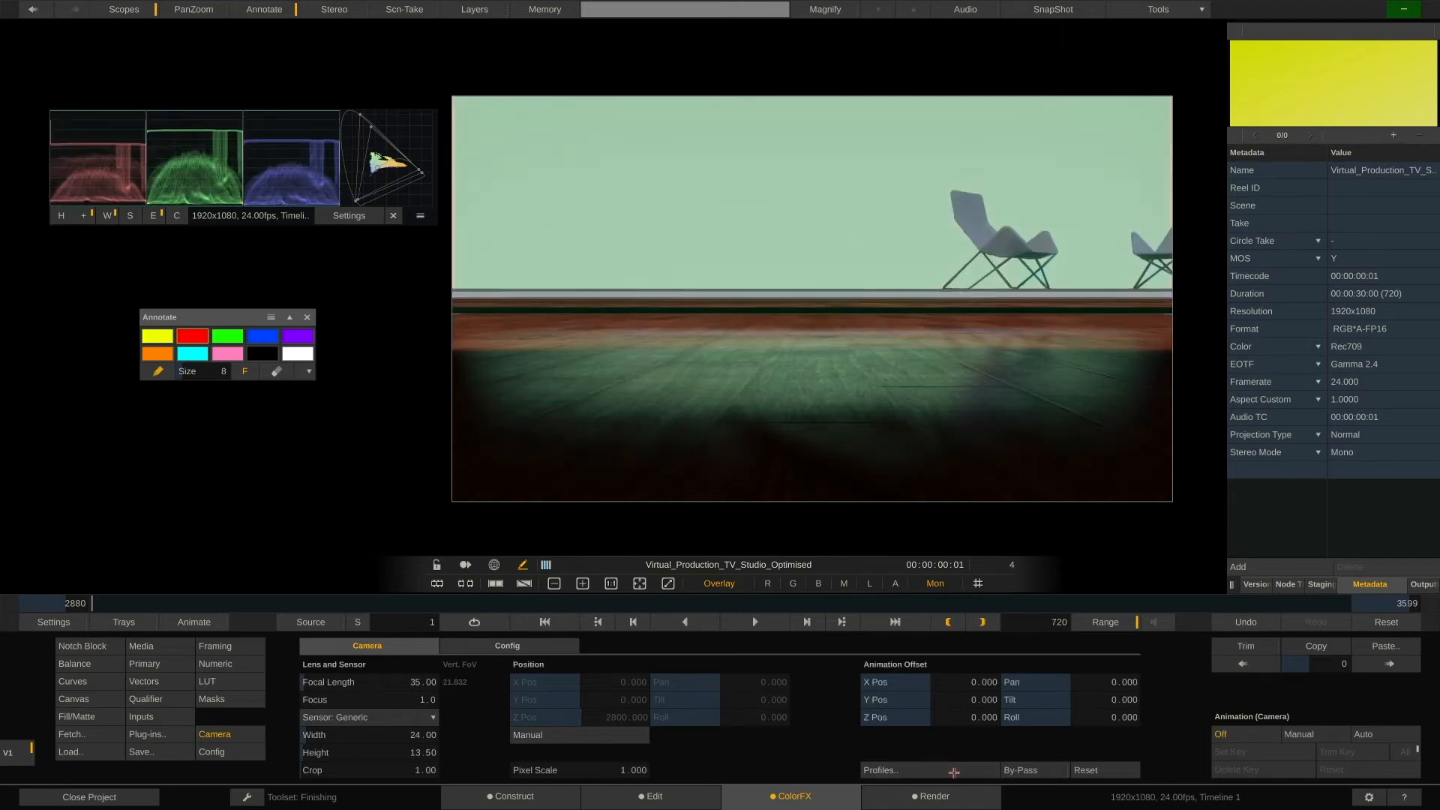
left_click(1400, 733)
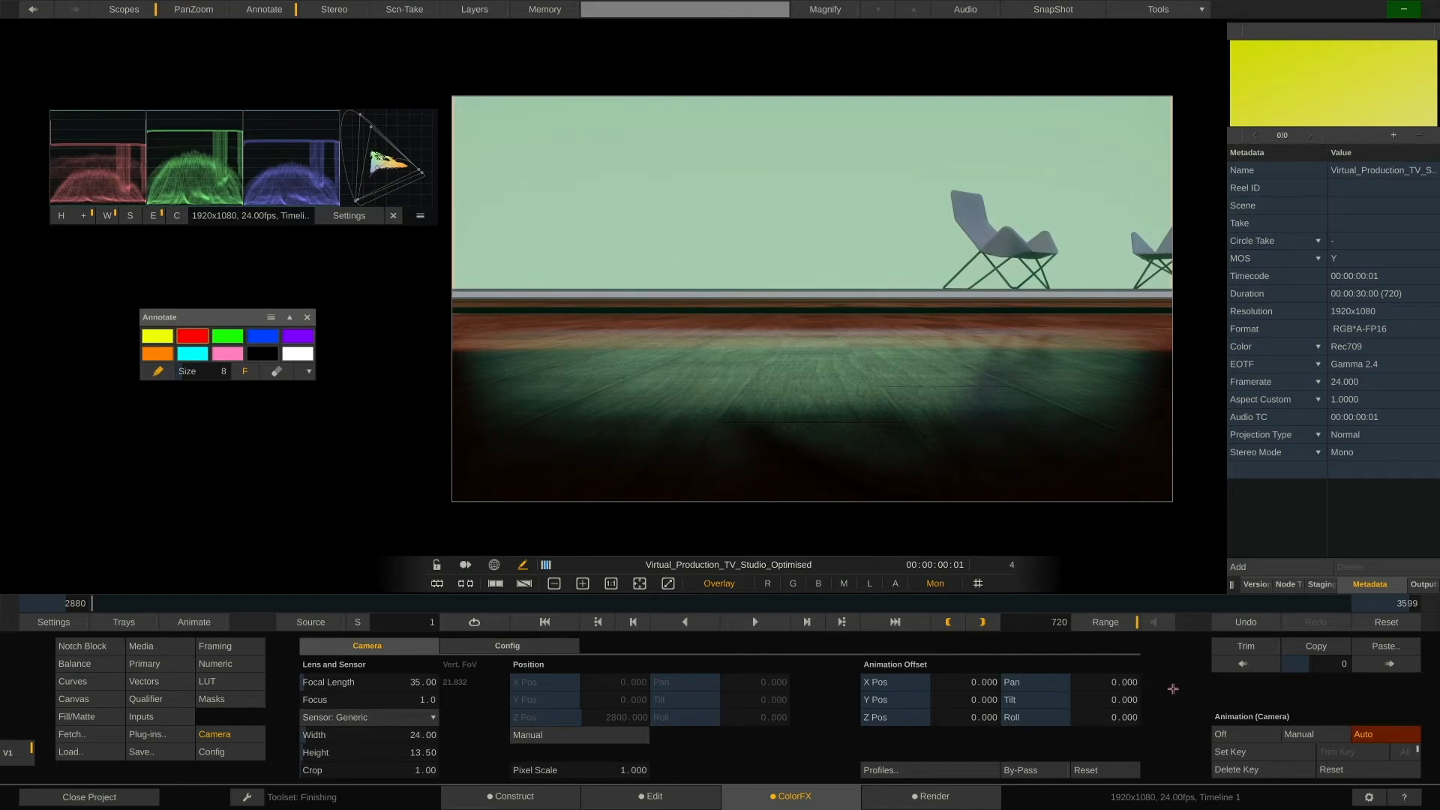
Fly the camera through the set with the movement keys to a frontal view of the stage
key("s")
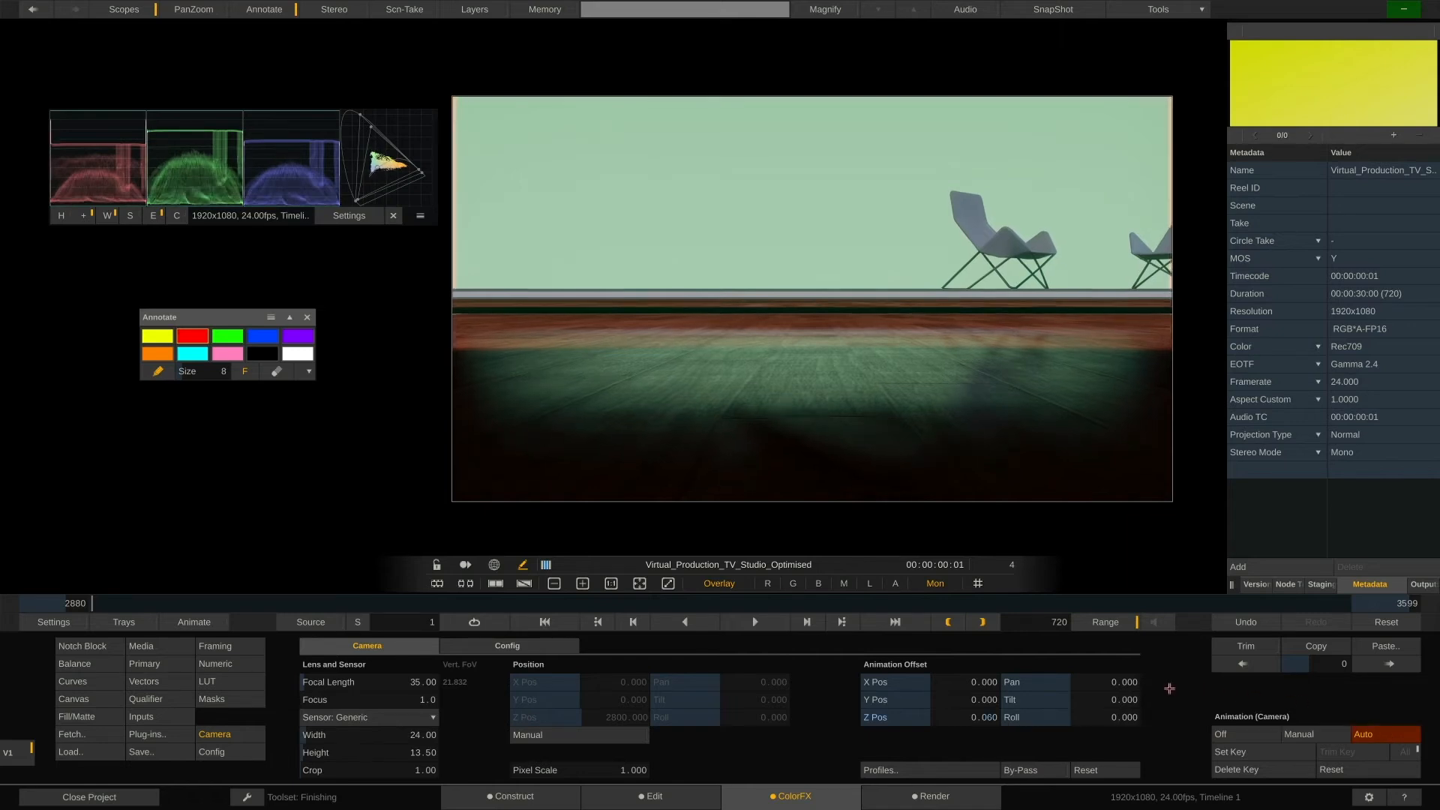
key("Down")
key("Right")
key("Up")
key("Left")
key("e")
key("d")
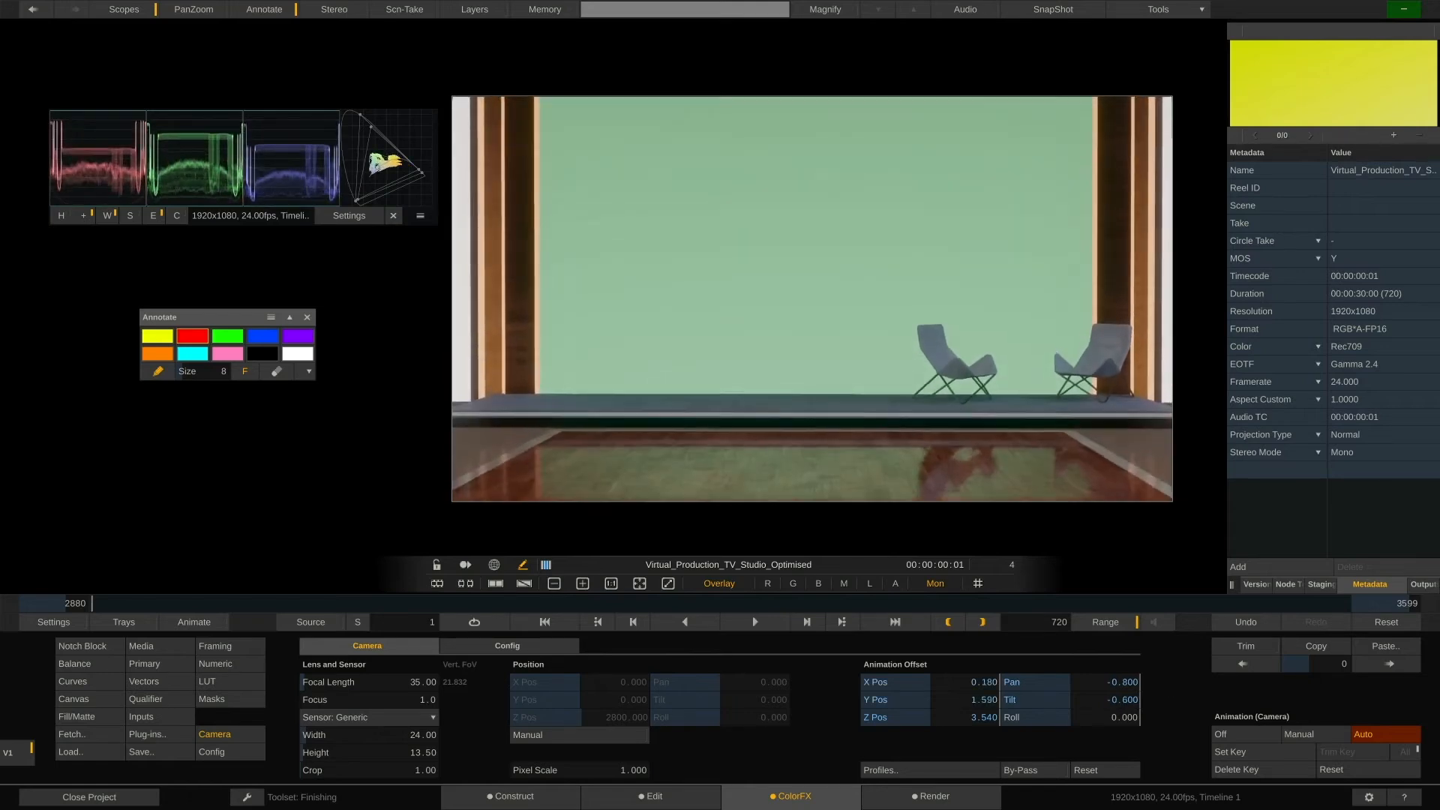
key("s")
key("a")
key("s")
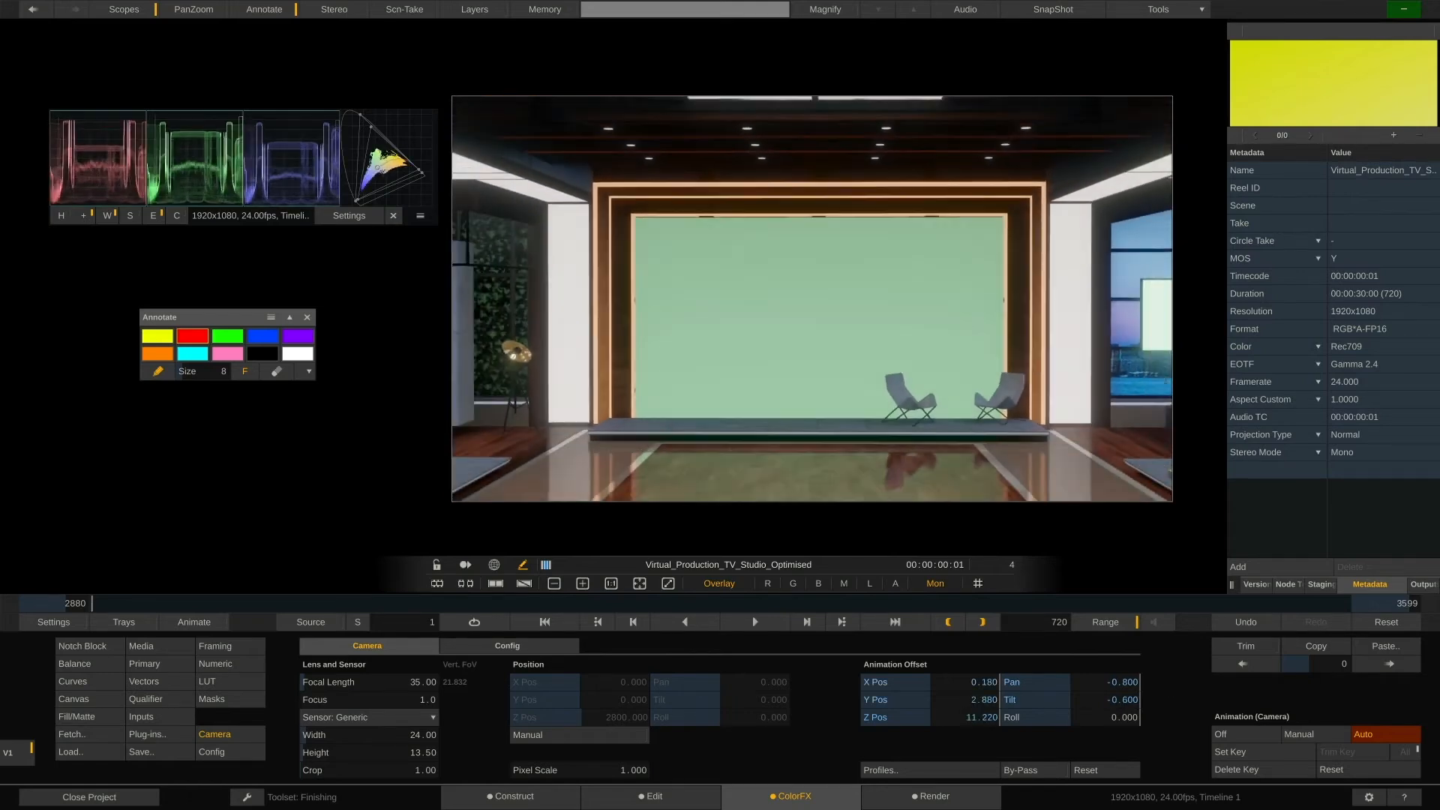
key("w")
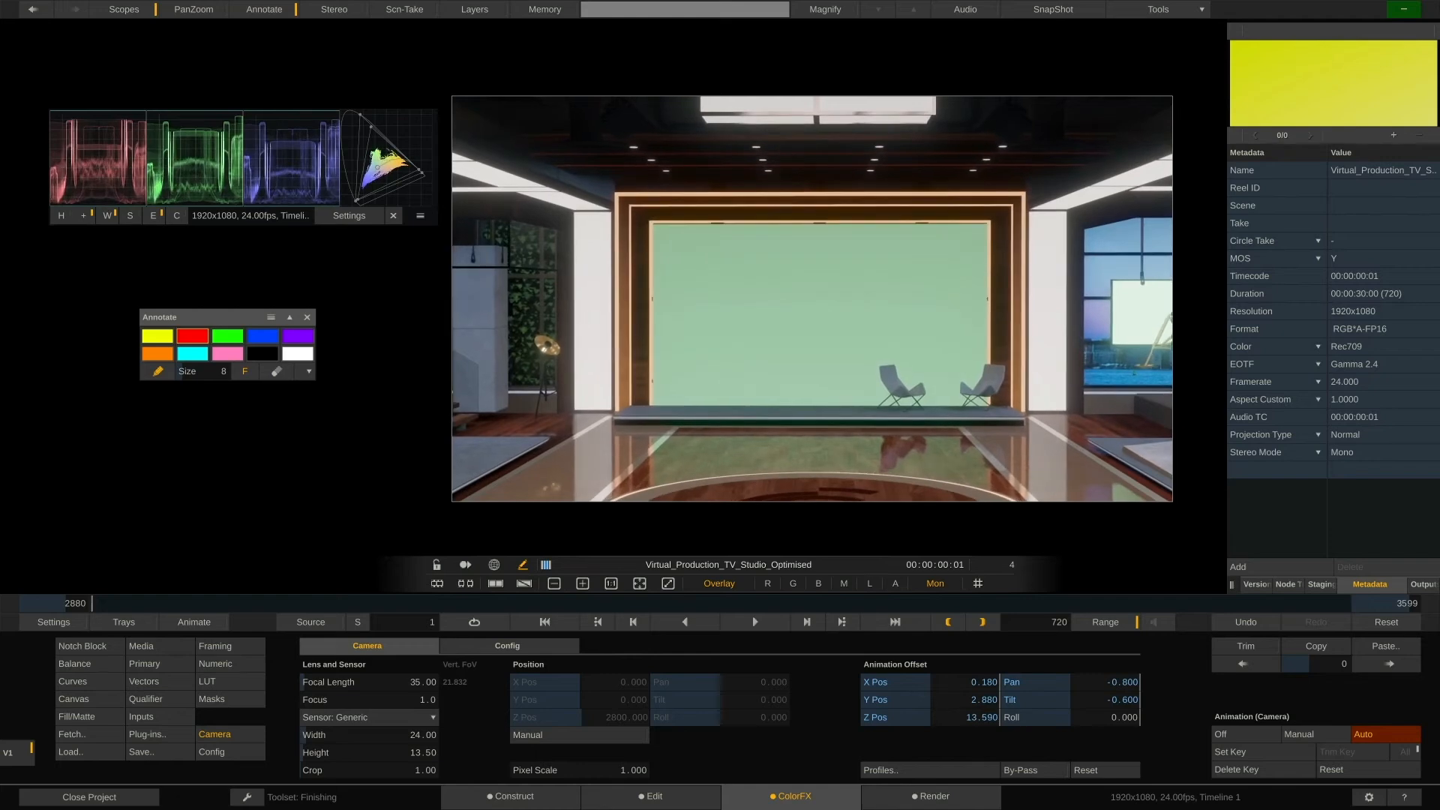
key("d")
key("e")
key("q")
key("a")
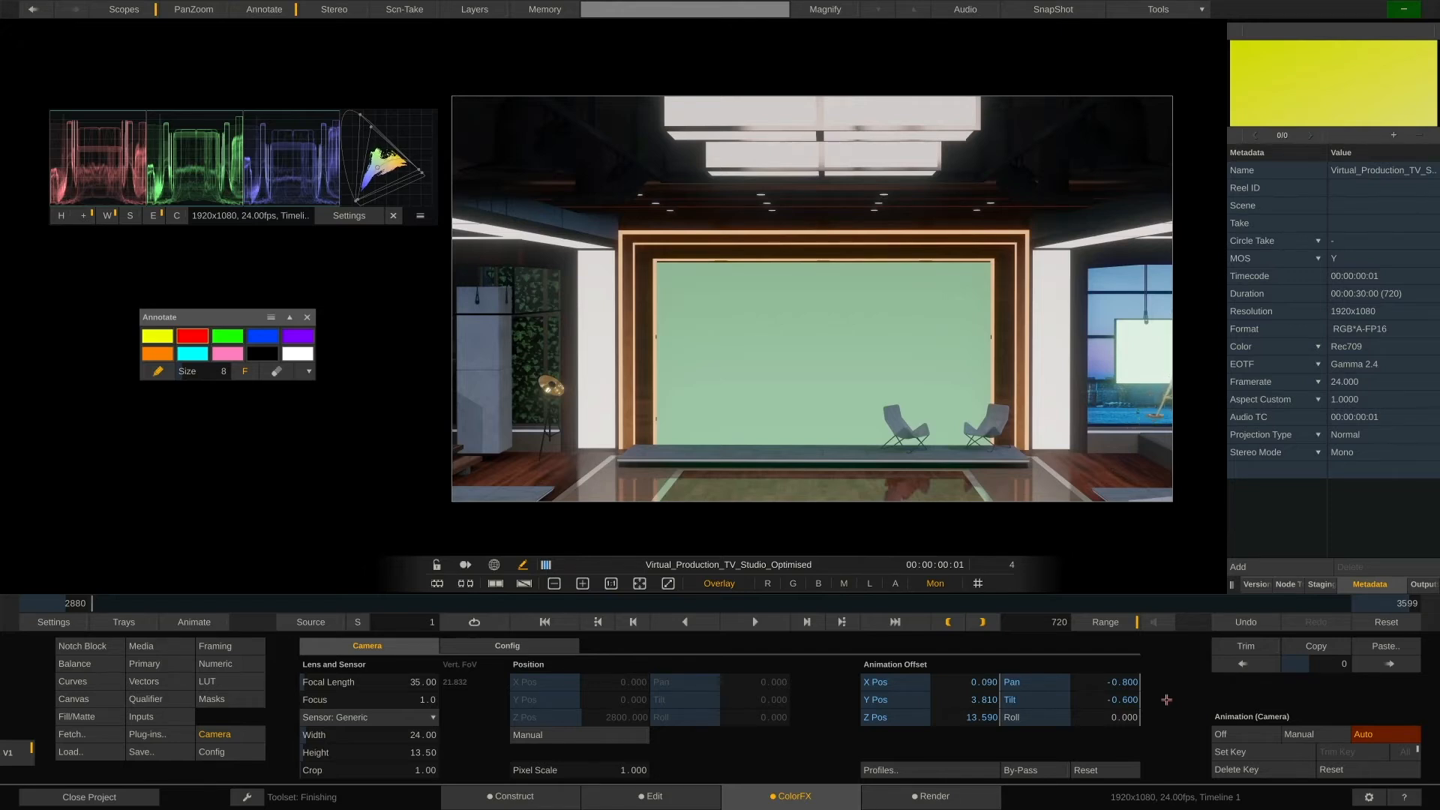
Move the scopes panel aside and tilt the camera down onto the floor logo, Tilt about -20
mouse_move(275, 165)
left_mouse_down()
mouse_move(288, 189)
mouse_move(257, 176)
mouse_move(260, 151)
left_mouse_up()
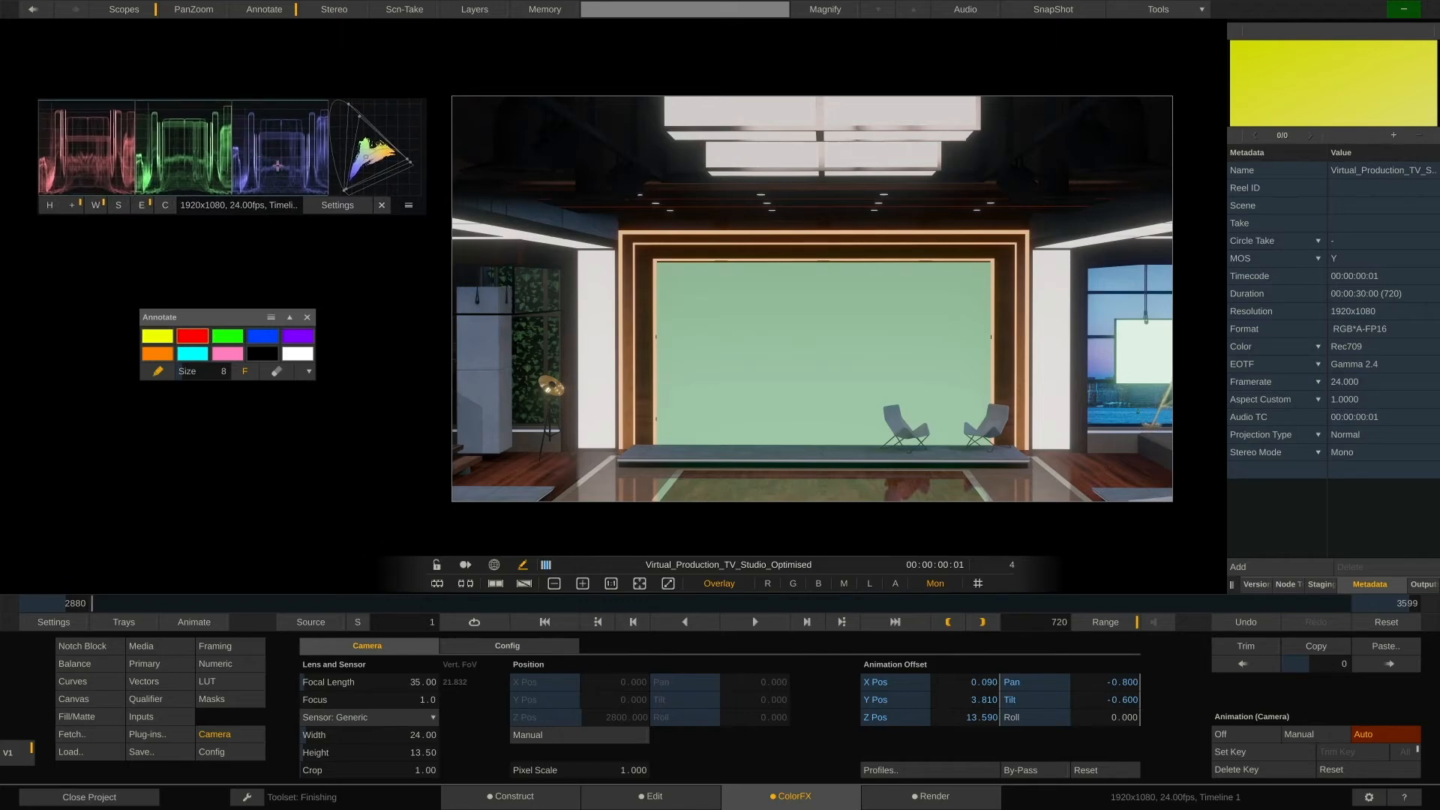
mouse_move(886, 536)
left_mouse_down()
mouse_move(878, 525)
mouse_move(893, 537)
mouse_move(874, 541)
left_mouse_up()
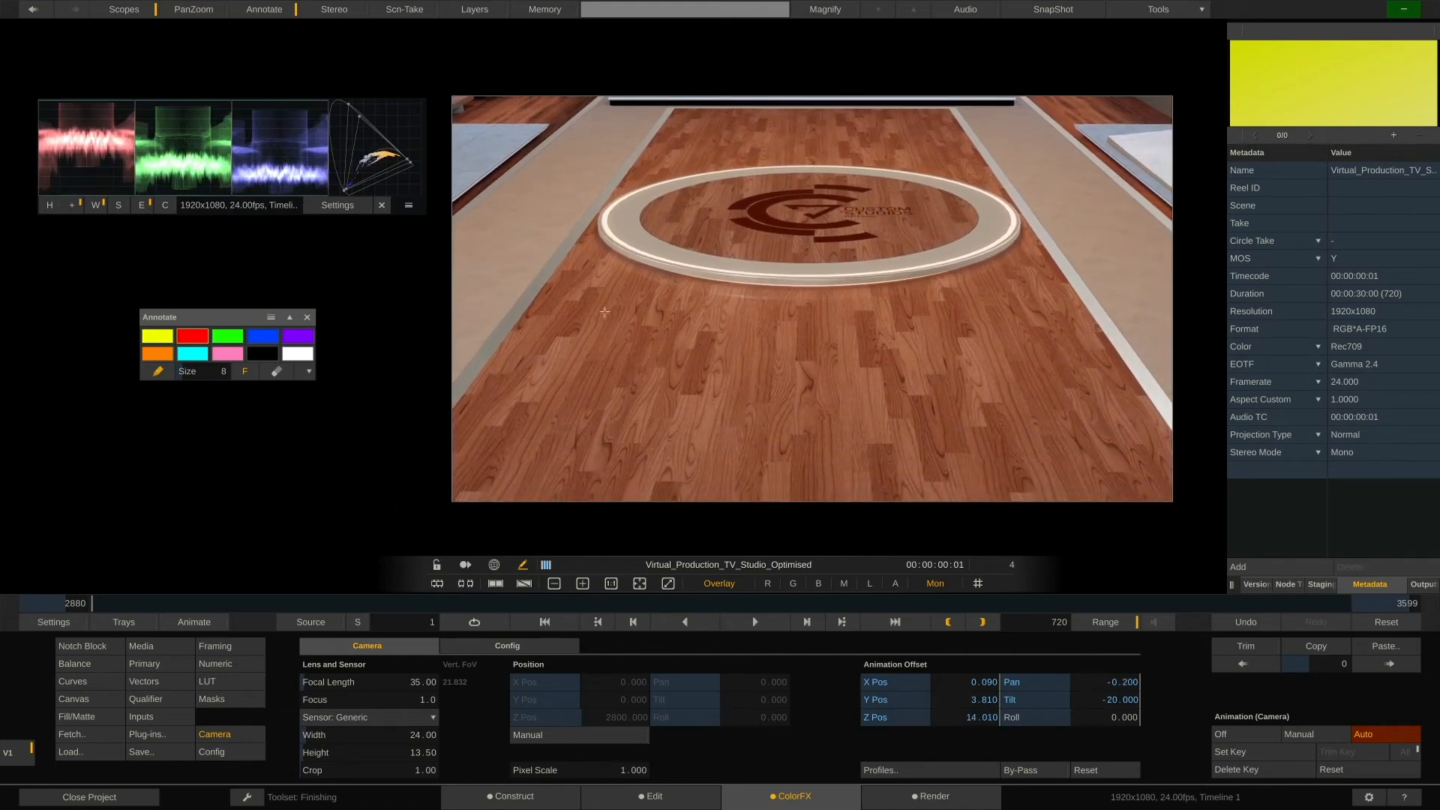
Draw red annotation strokes over the wooden floor and around the logo
left_click_drag(605, 302, 516, 398)
left_click_drag(650, 319, 540, 431)
left_click_drag(725, 342, 670, 427)
left_click_drag(769, 329, 797, 453)
mouse_move(921, 356)
left_mouse_down()
mouse_move(991, 433)
mouse_move(1046, 420)
left_mouse_up()
left_click_drag(1022, 325, 1080, 425)
left_click_drag(832, 315, 874, 428)
mouse_move(684, 245)
left_mouse_down()
mouse_move(802, 208)
mouse_move(941, 212)
left_mouse_up()
left_click_drag(642, 177, 828, 153)
left_click_drag(725, 122, 875, 141)
Add the note "brighter / less red" to this annotation
left_click(1262, 77)
type("brighter / less red")
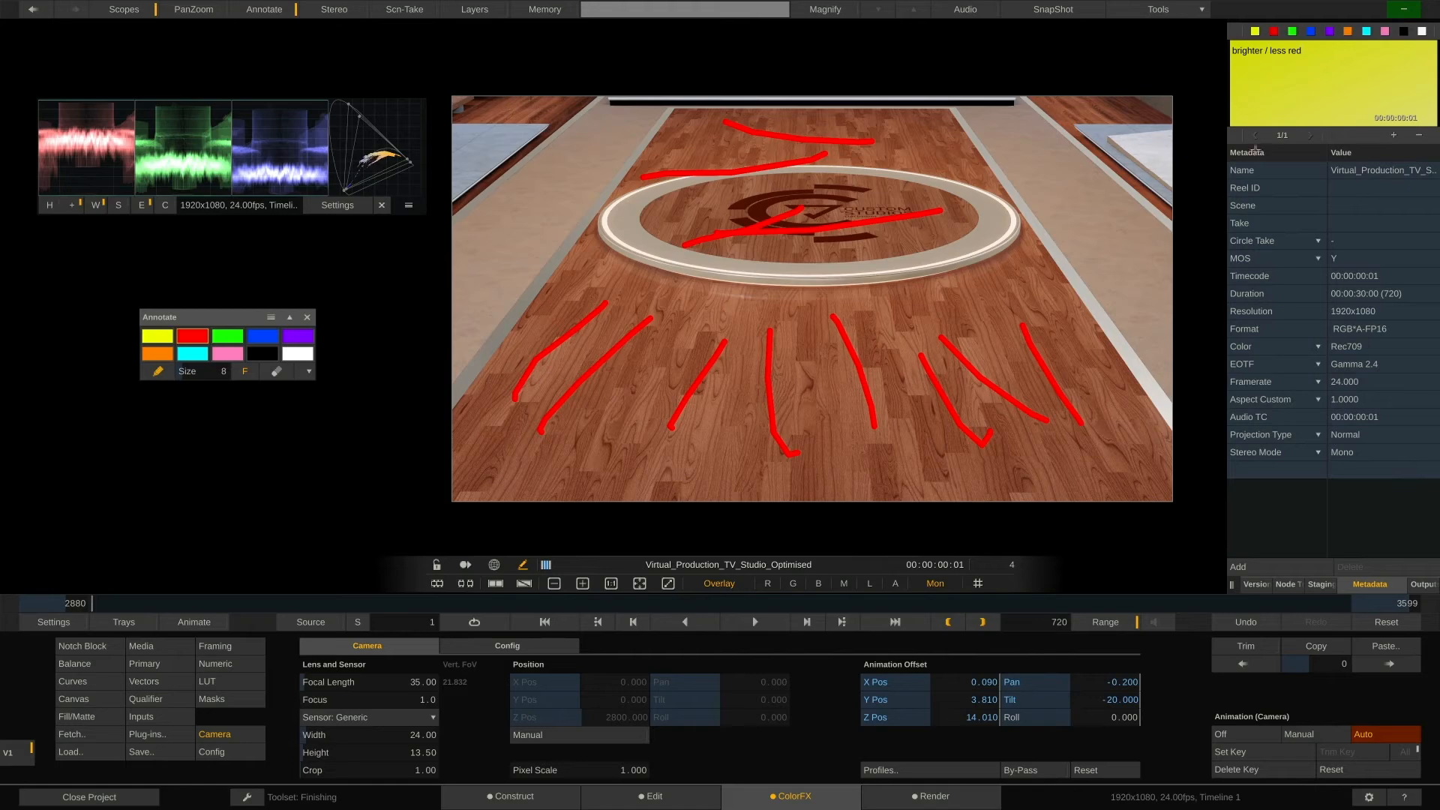
Move to frame 143, pick blue, and draw annotation strokes along the lit wall edge
left_click_drag(108, 604, 341, 605)
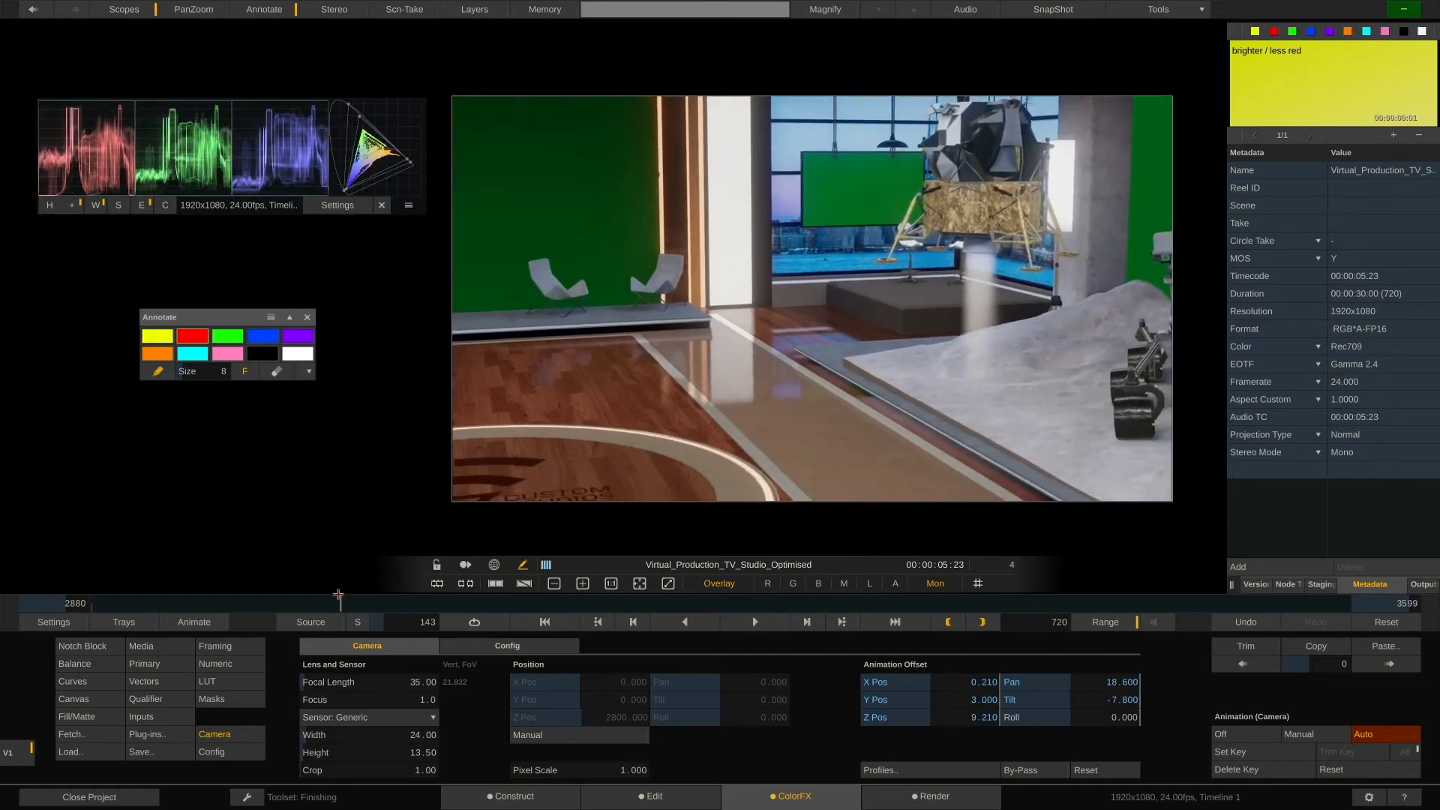
left_click(265, 329)
left_click(711, 423)
left_click_drag(729, 410, 741, 393)
mouse_move(699, 392)
left_mouse_down()
mouse_move(745, 375)
mouse_move(709, 365)
left_mouse_up()
mouse_move(701, 344)
left_mouse_down()
mouse_move(724, 314)
mouse_move(724, 266)
left_mouse_up()
mouse_move(716, 261)
left_mouse_down()
mouse_move(734, 180)
mouse_move(788, 180)
mouse_move(831, 159)
left_mouse_up()
left_click_drag(852, 151, 946, 118)
left_click_drag(965, 114, 994, 111)
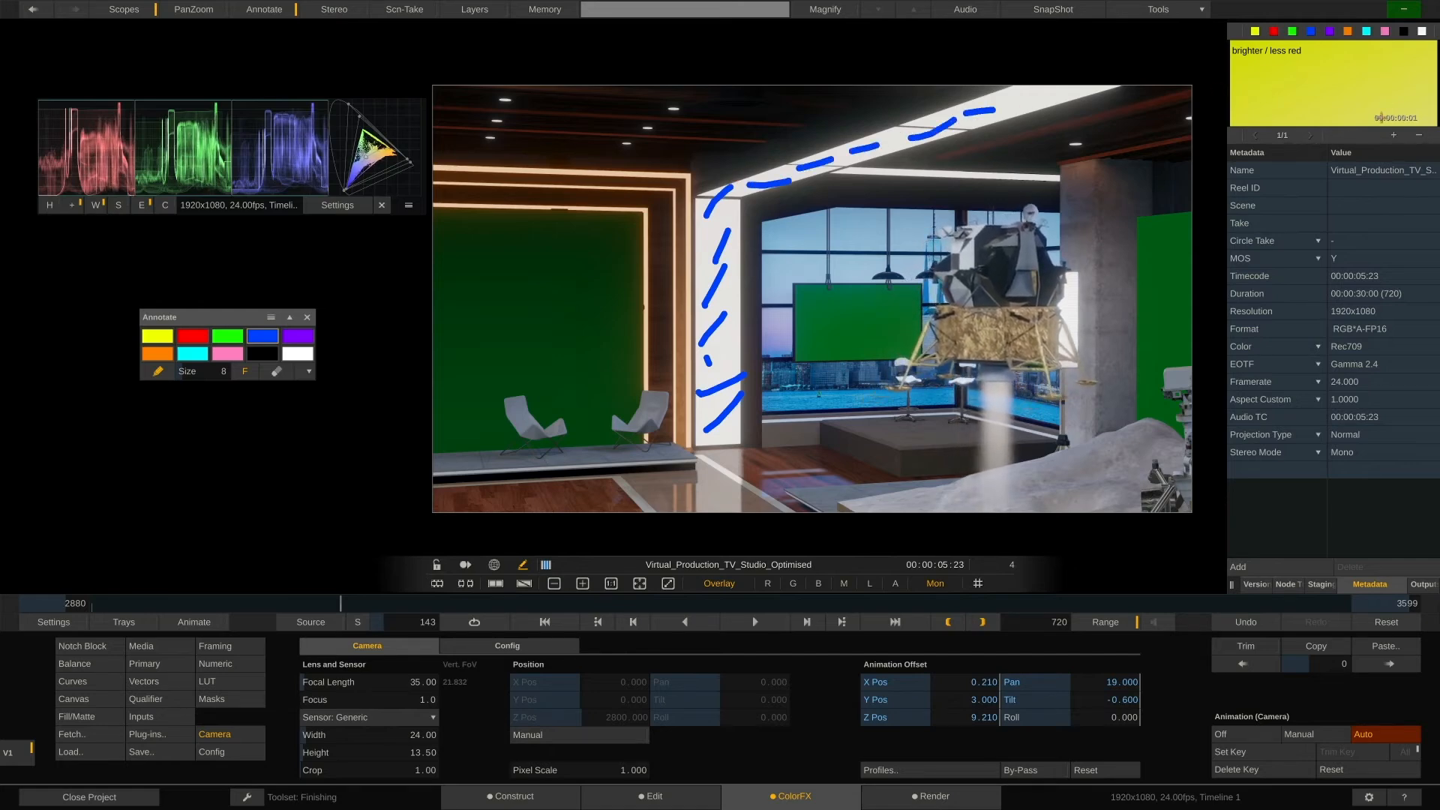
Add a second, blue note reading "expose hue / bright controls"
left_click(1393, 135)
left_click(1311, 32)
type("expose hue / bright controls")
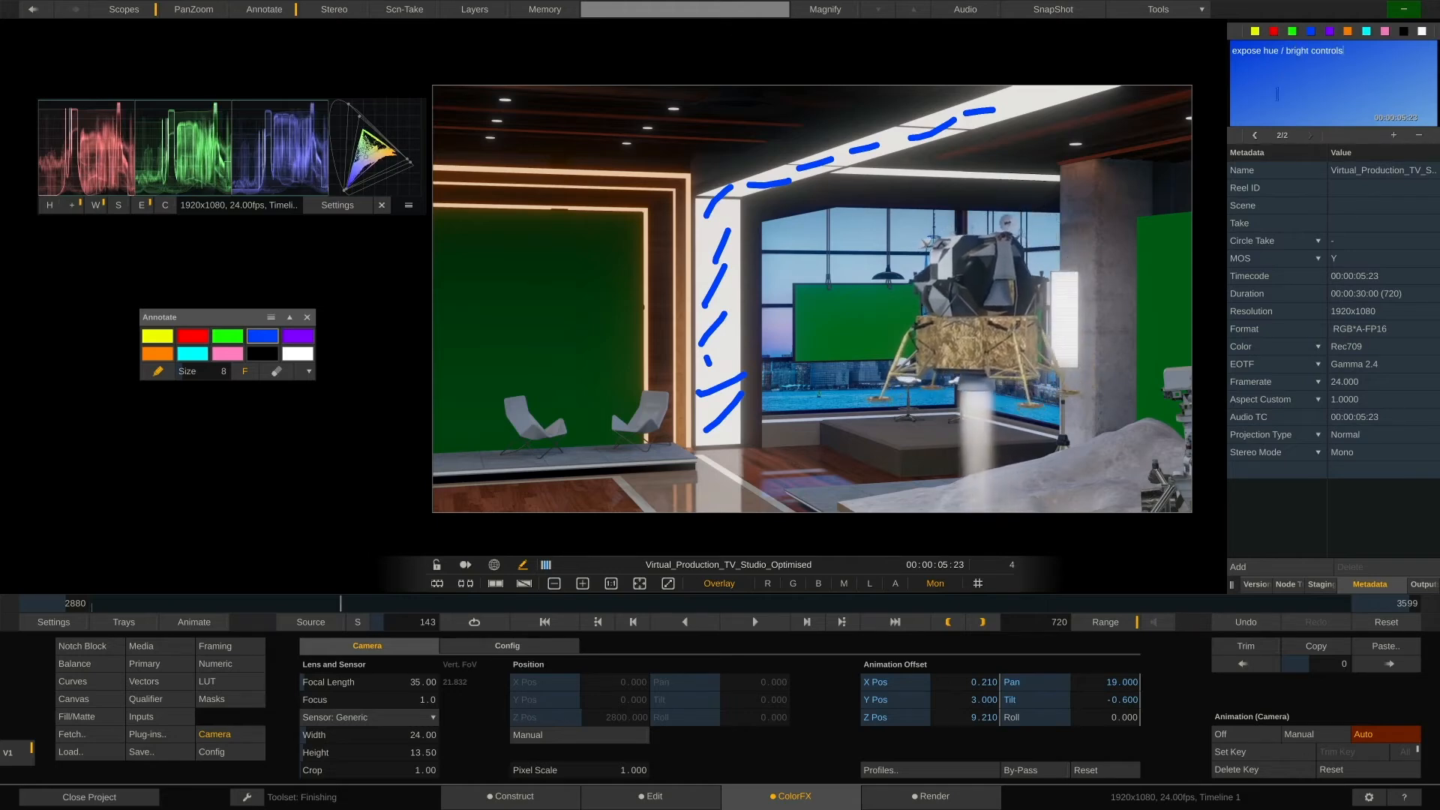
Move to frame 269, pick green, and outline the windows with the purple screens
left_click(354, 604)
left_click_drag(354, 604, 561, 604)
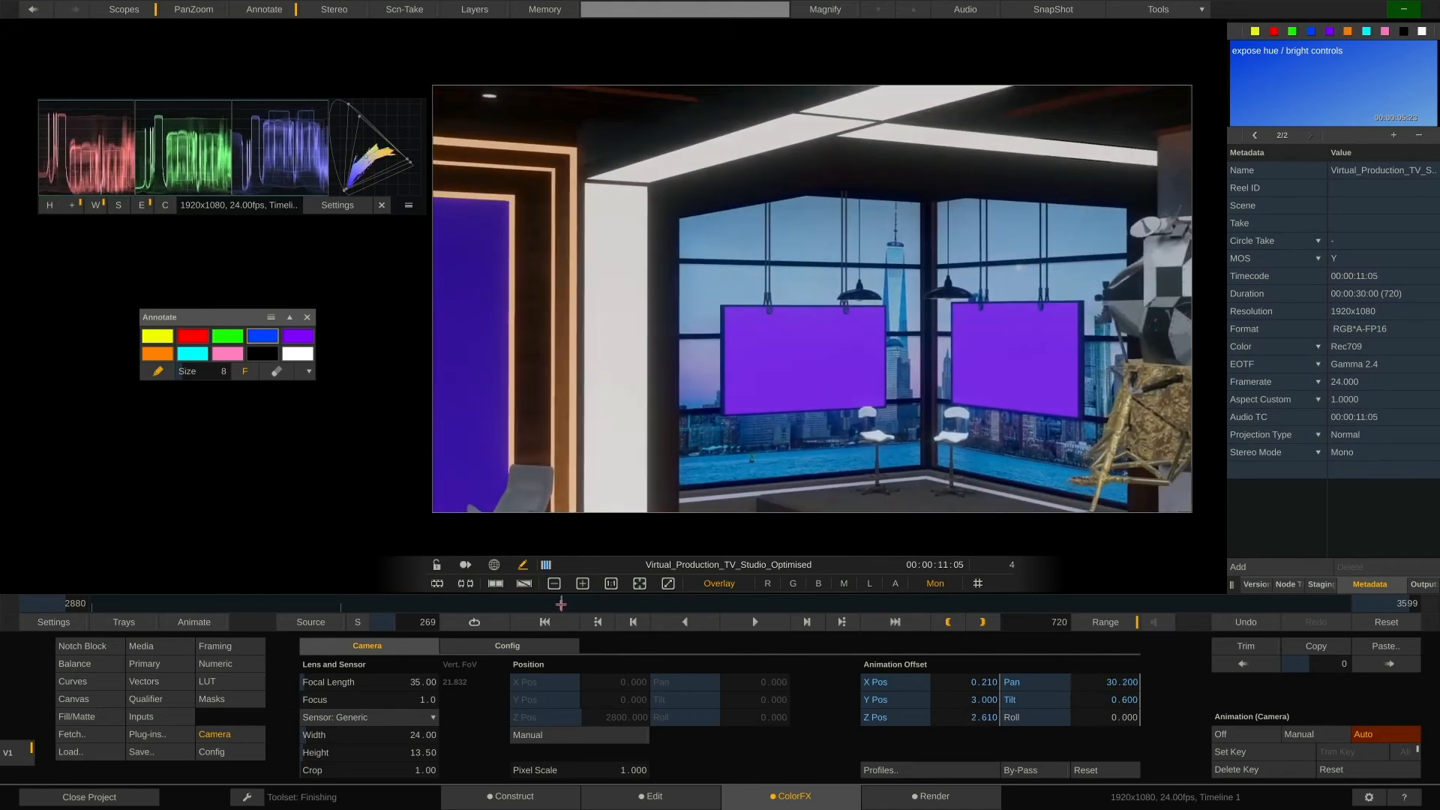
left_click(227, 336)
mouse_move(606, 406)
left_mouse_down()
mouse_move(936, 432)
mouse_move(979, 393)
left_mouse_up()
mouse_move(981, 286)
left_mouse_down()
mouse_move(905, 211)
mouse_move(688, 242)
mouse_move(589, 300)
mouse_move(605, 380)
left_mouse_up()
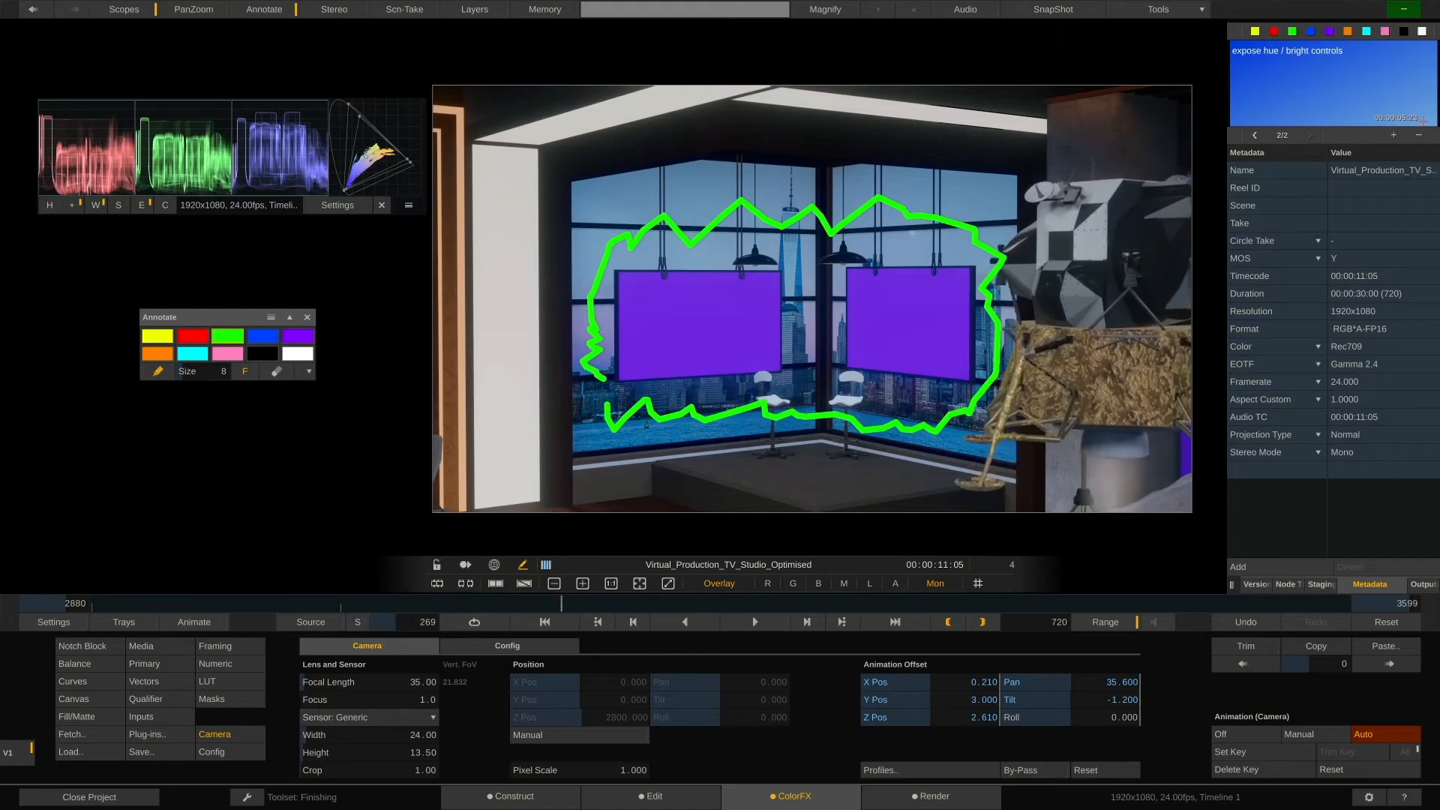
Add a third, green note reading "desert background please"
left_click(1380, 133)
type("desert background please")
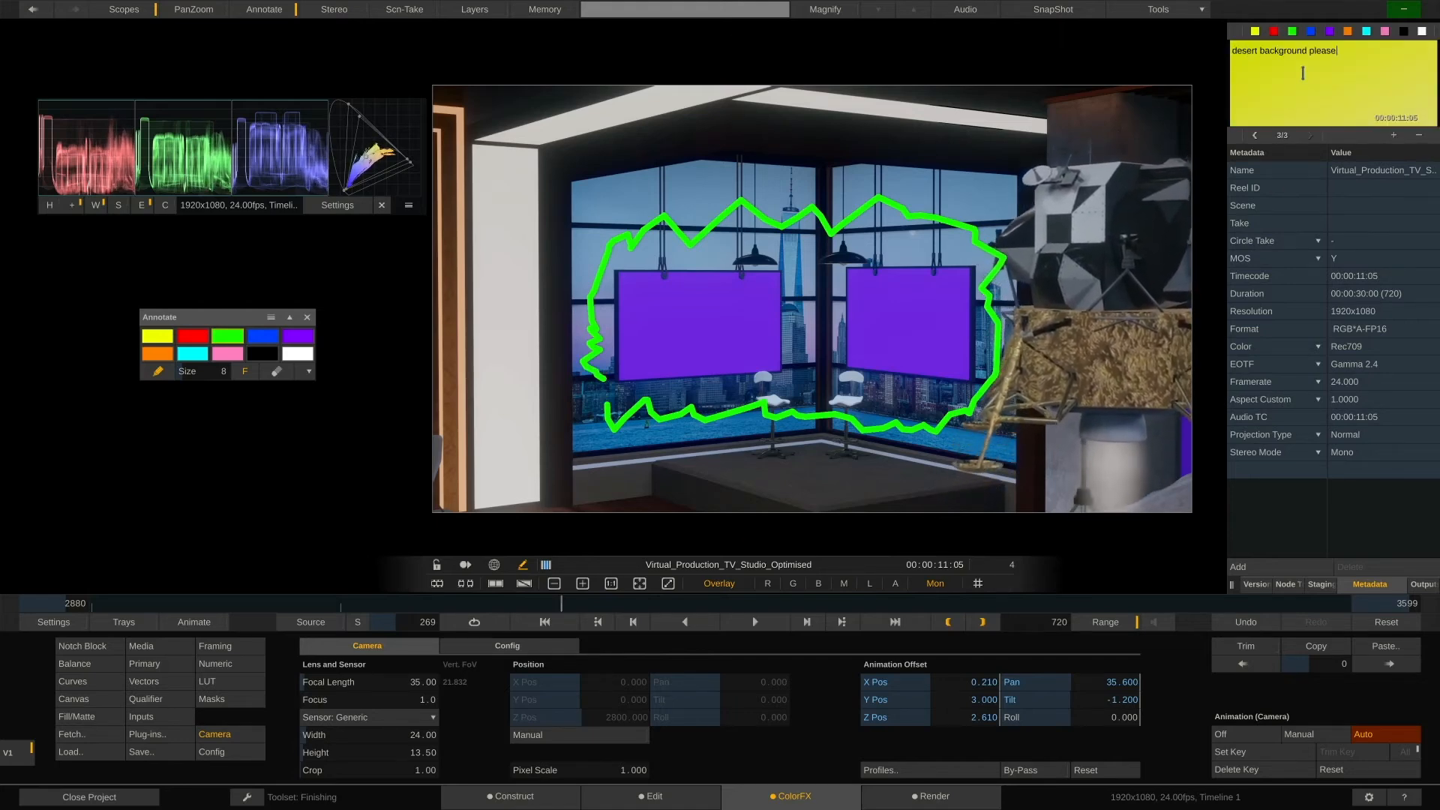
left_click(1290, 30)
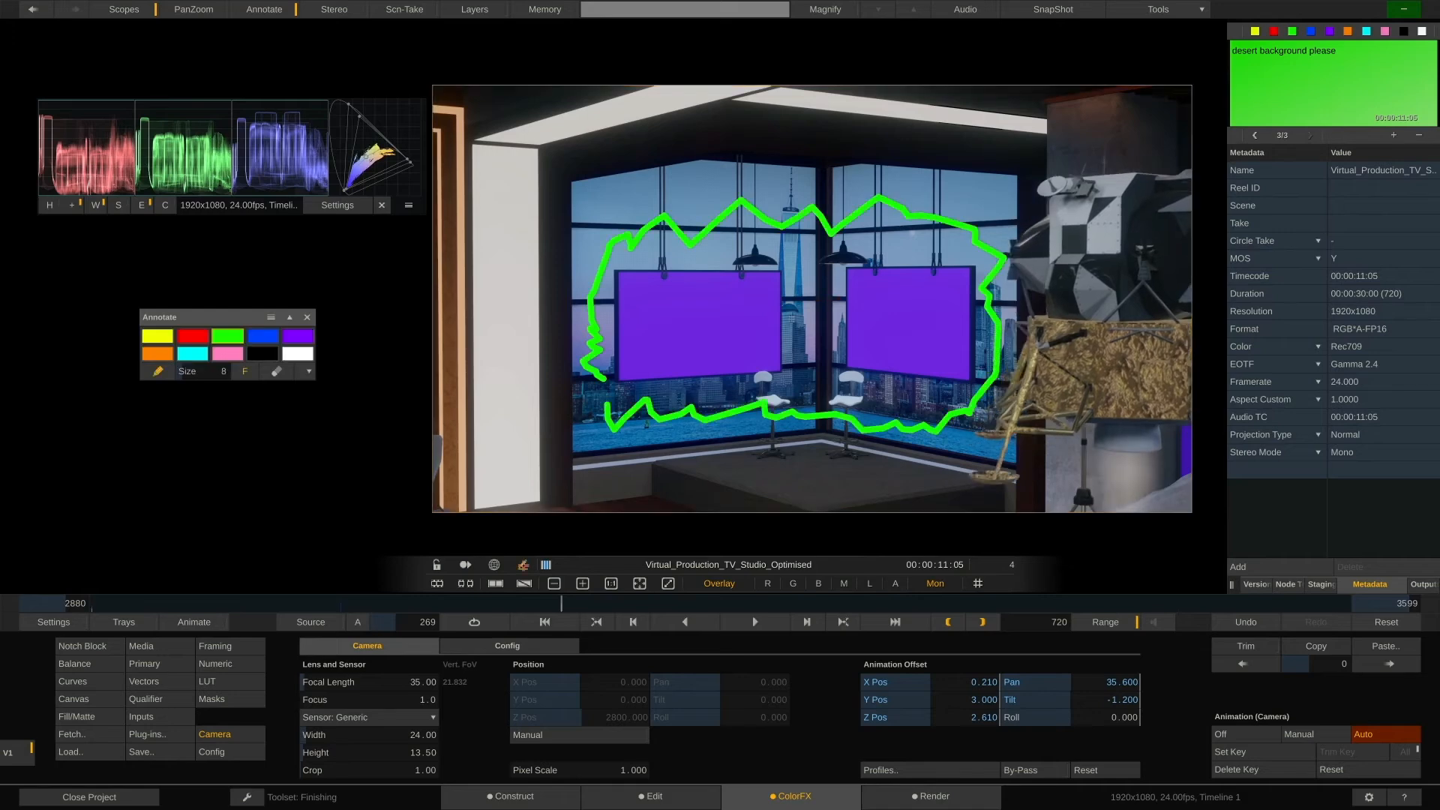
Switch to Annotation Navigation and step back and forth between the annotated frames
left_click(363, 623)
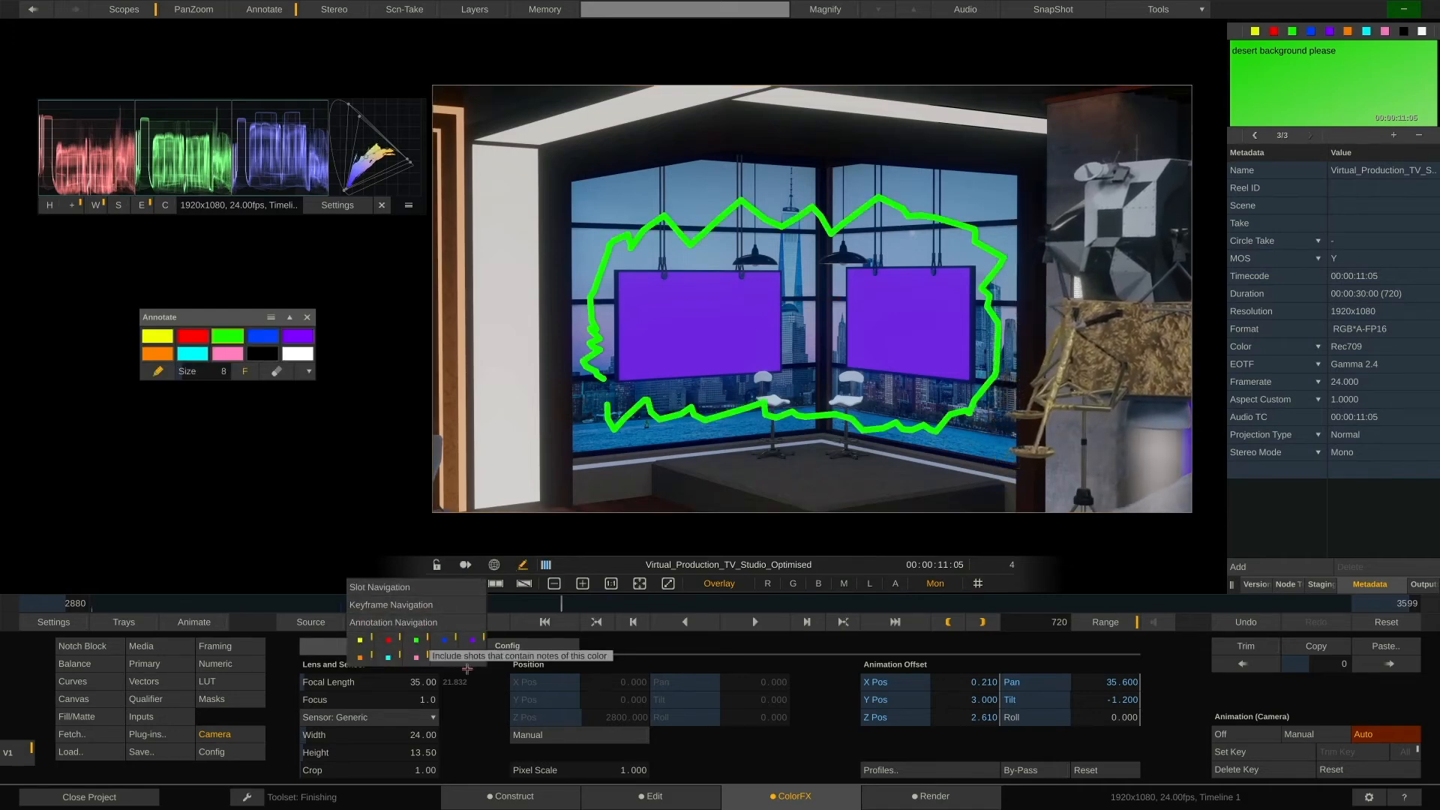
left_click(563, 605)
key("ctrl+Left")
key("ctrl+Left")
key("ctrl+Left")
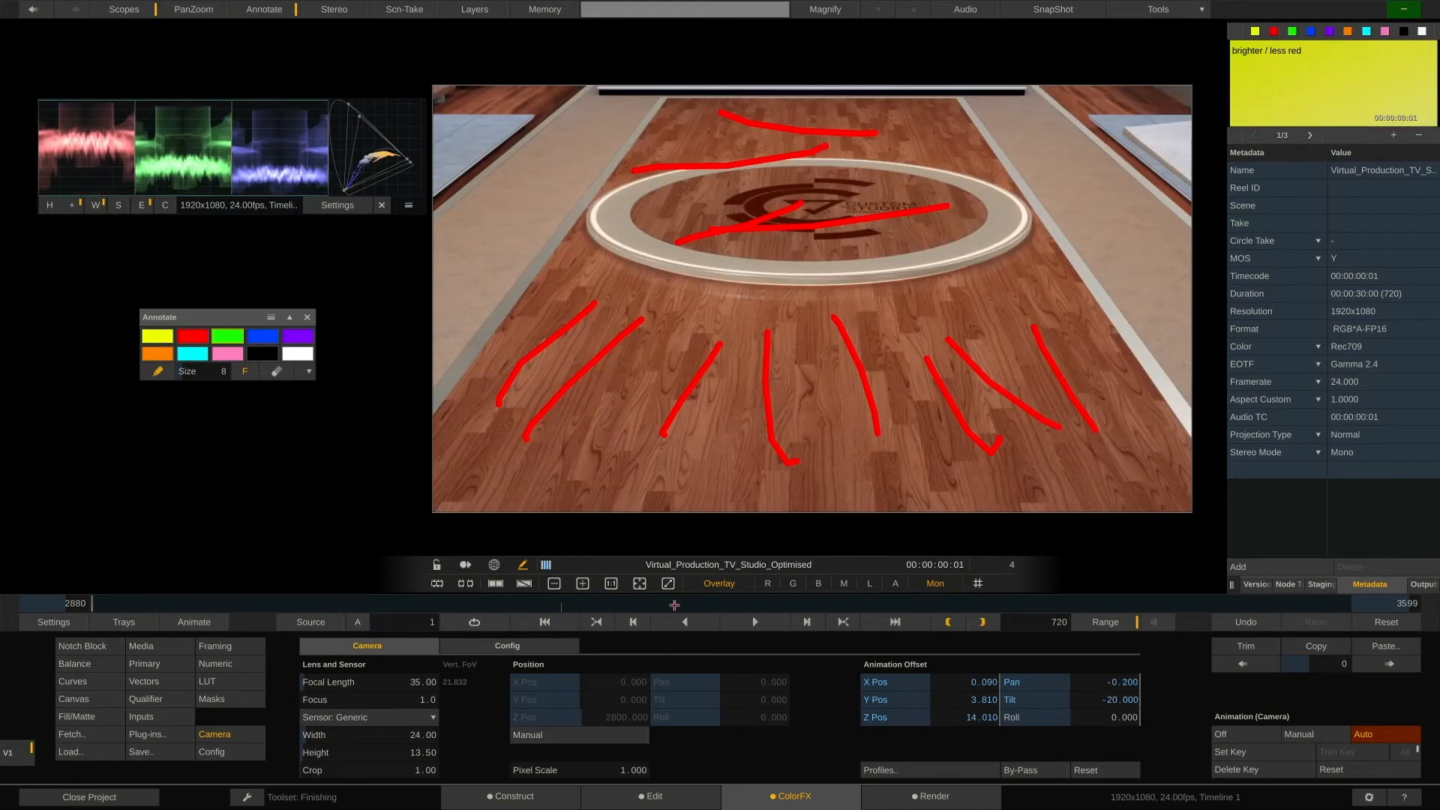
key("ctrl+Right")
key("ctrl+Right")
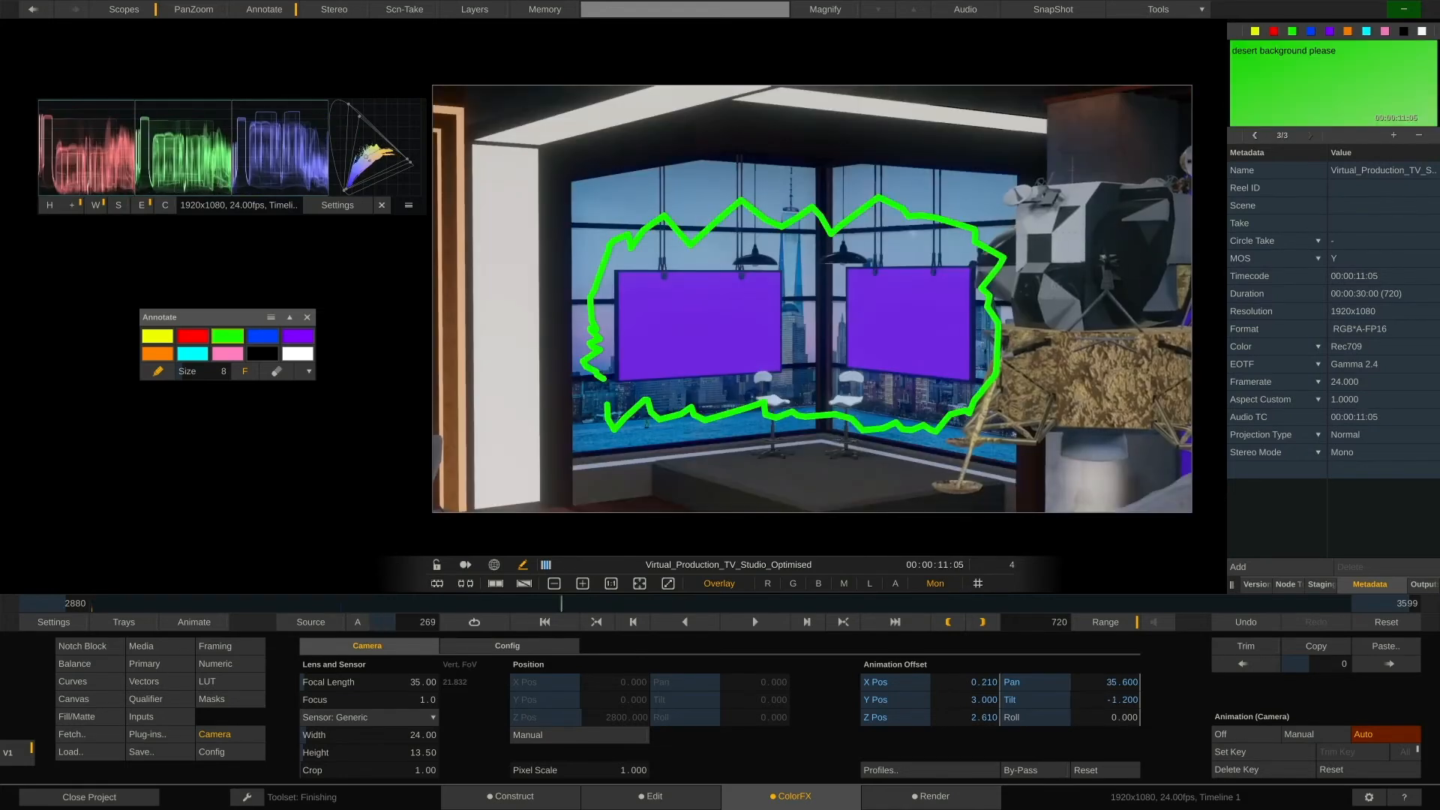
key("ctrl+Left")
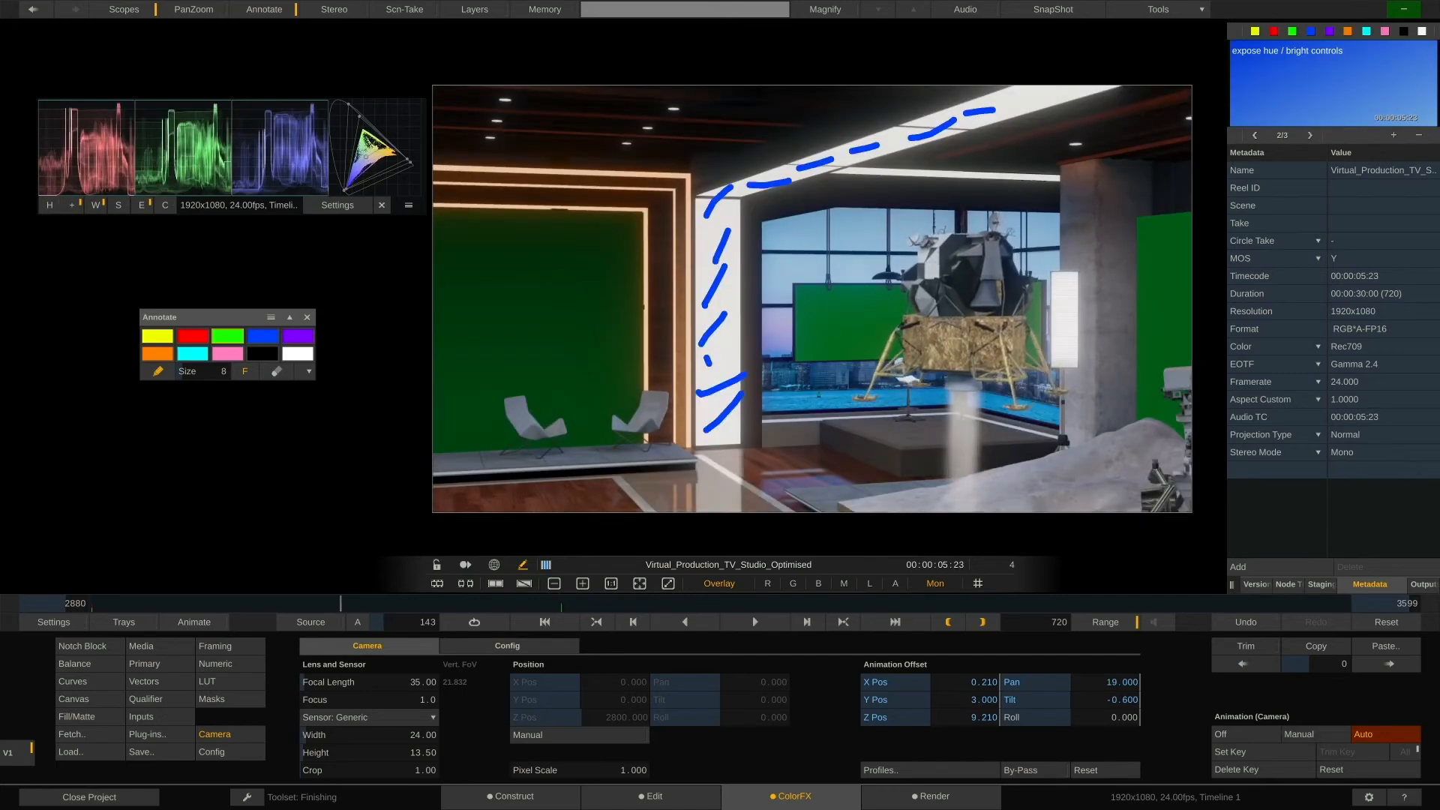
Step to the next annotated frame, then set the project's Company property to Assimilate
key("ctrl+Right")
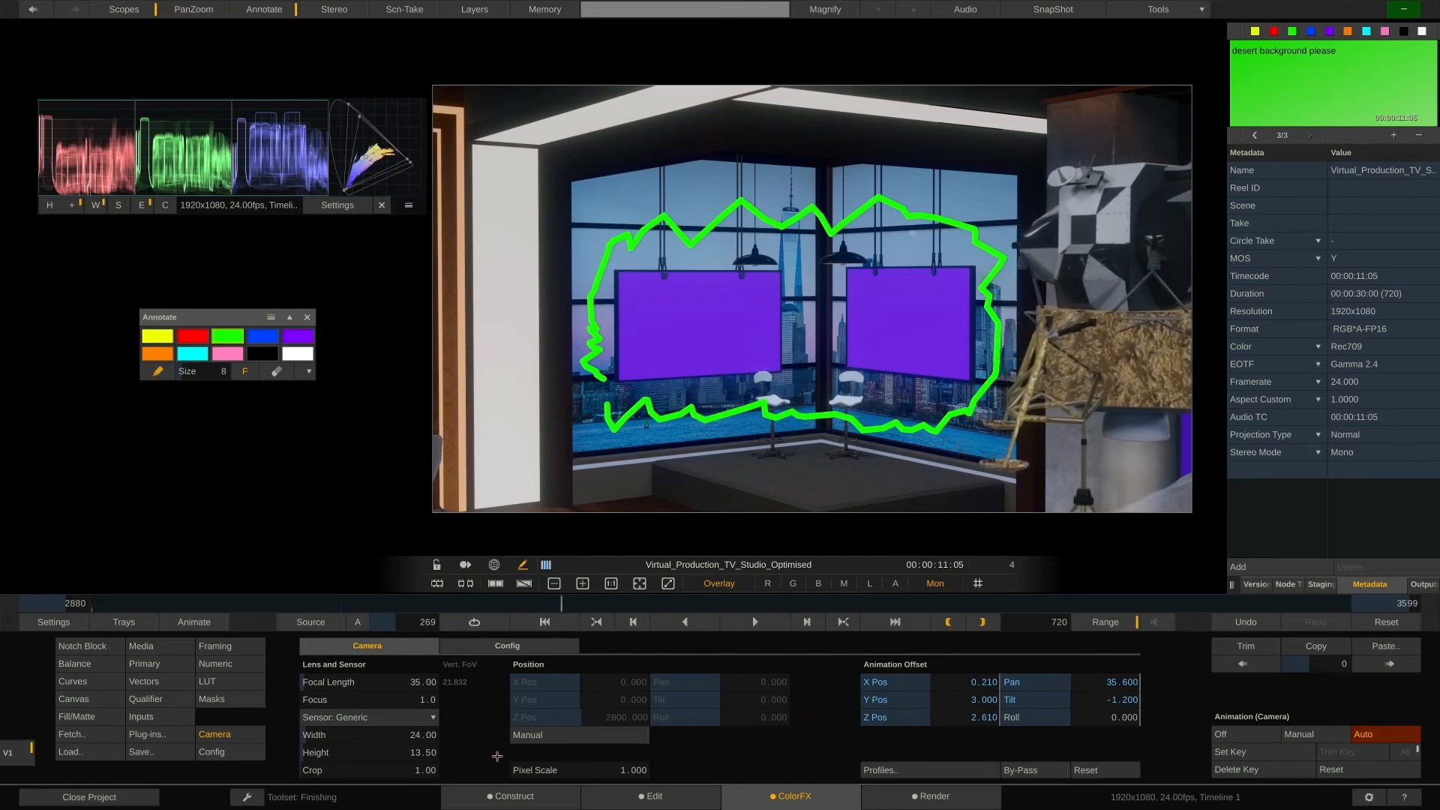
left_click(470, 798)
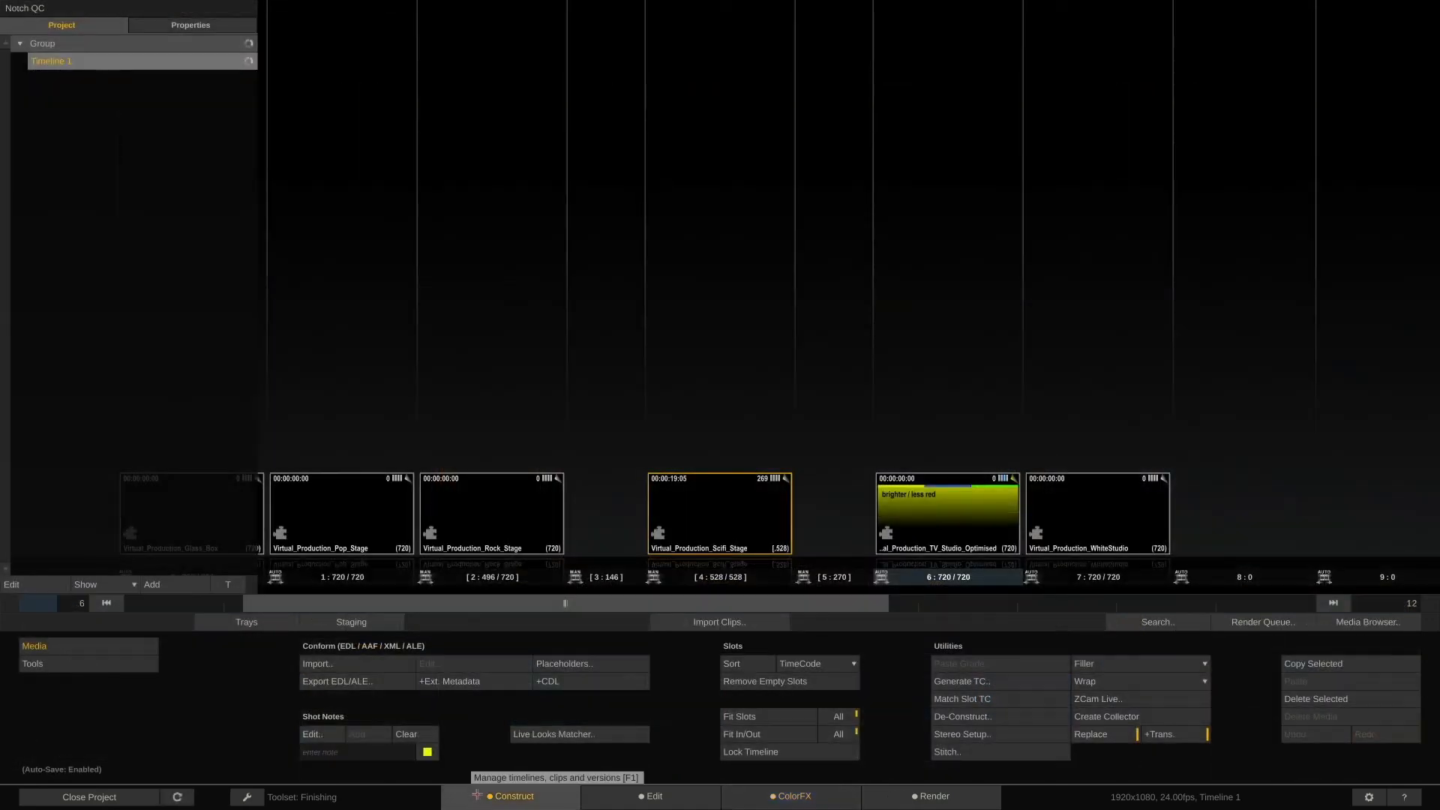
left_click(219, 25)
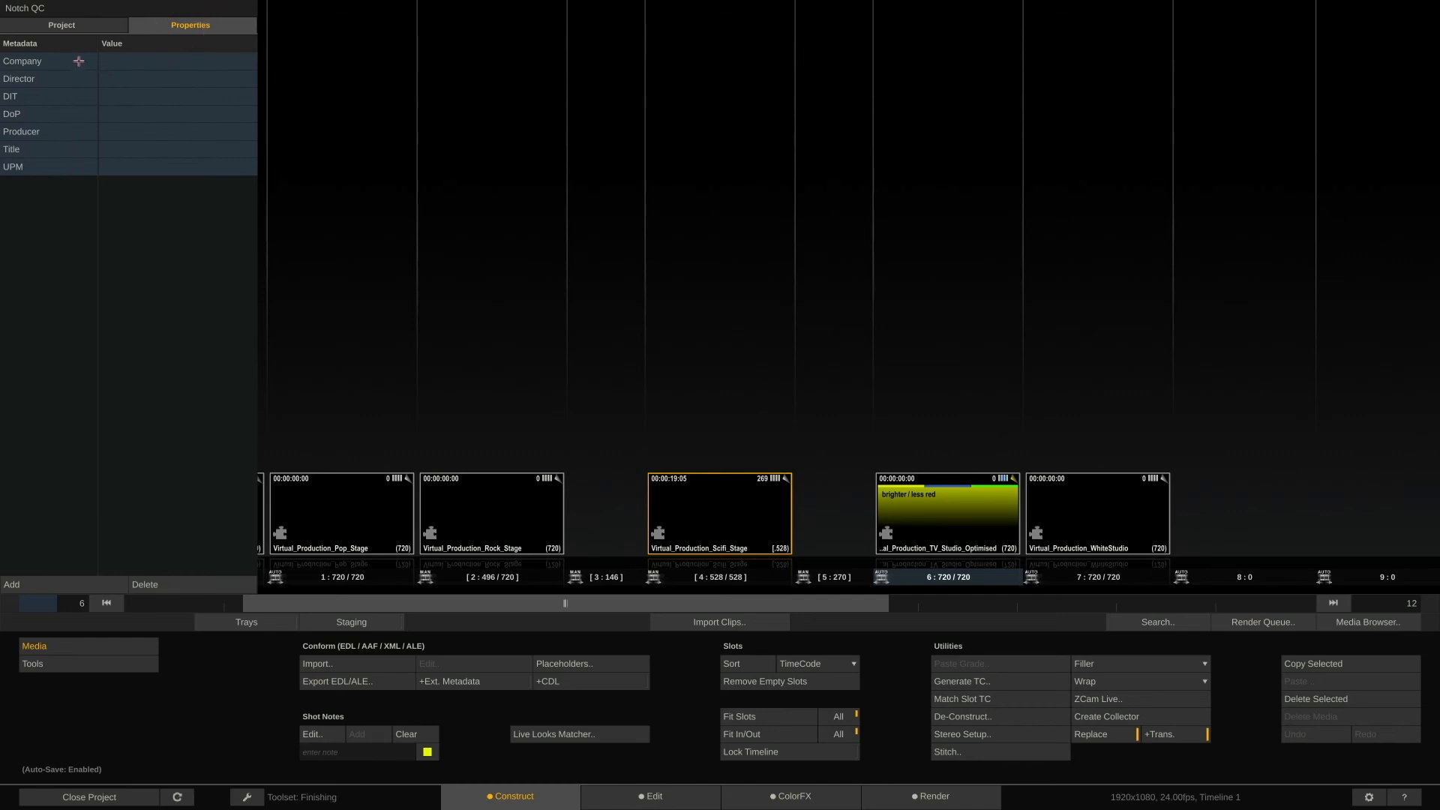
left_click(186, 59)
left_click(196, 60)
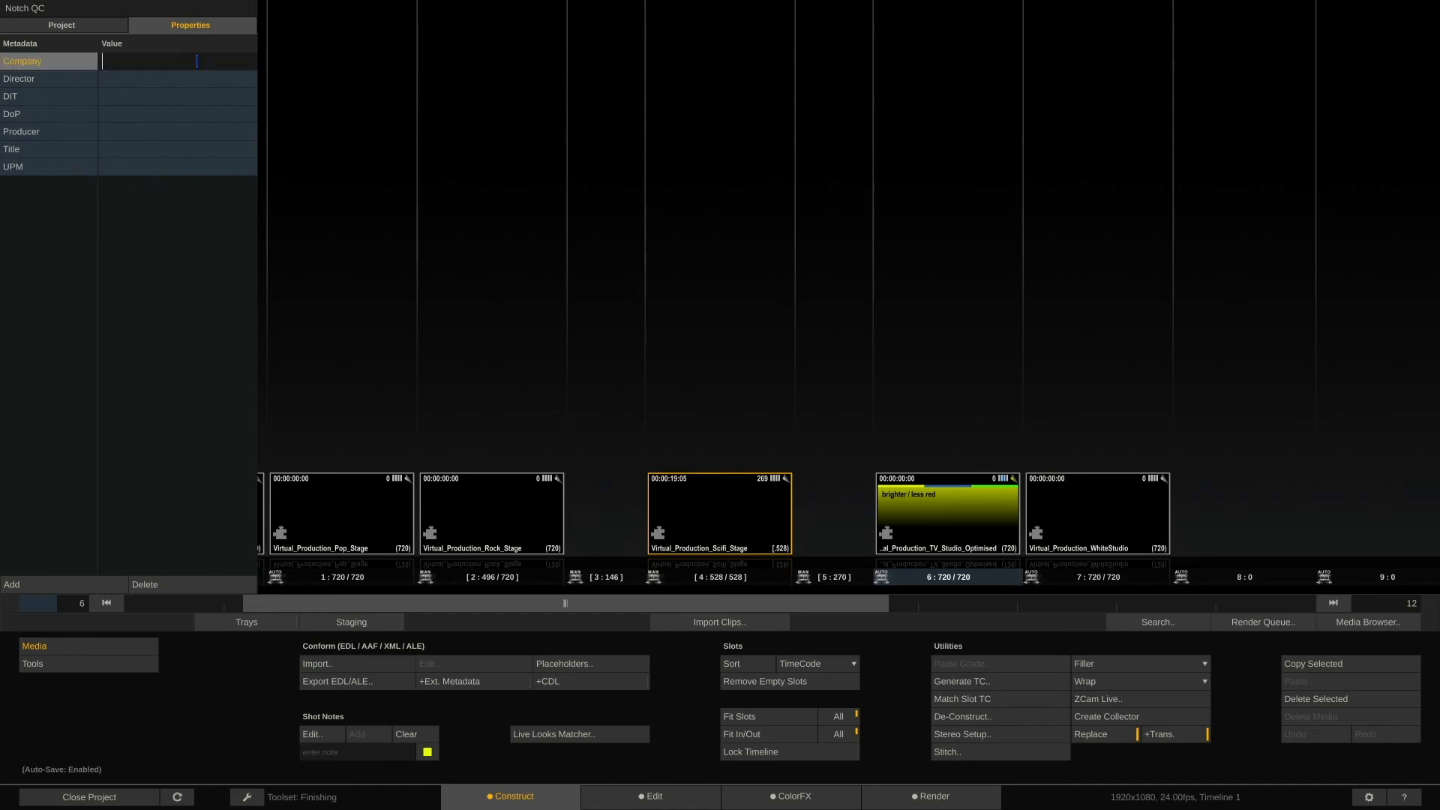
key("Return")
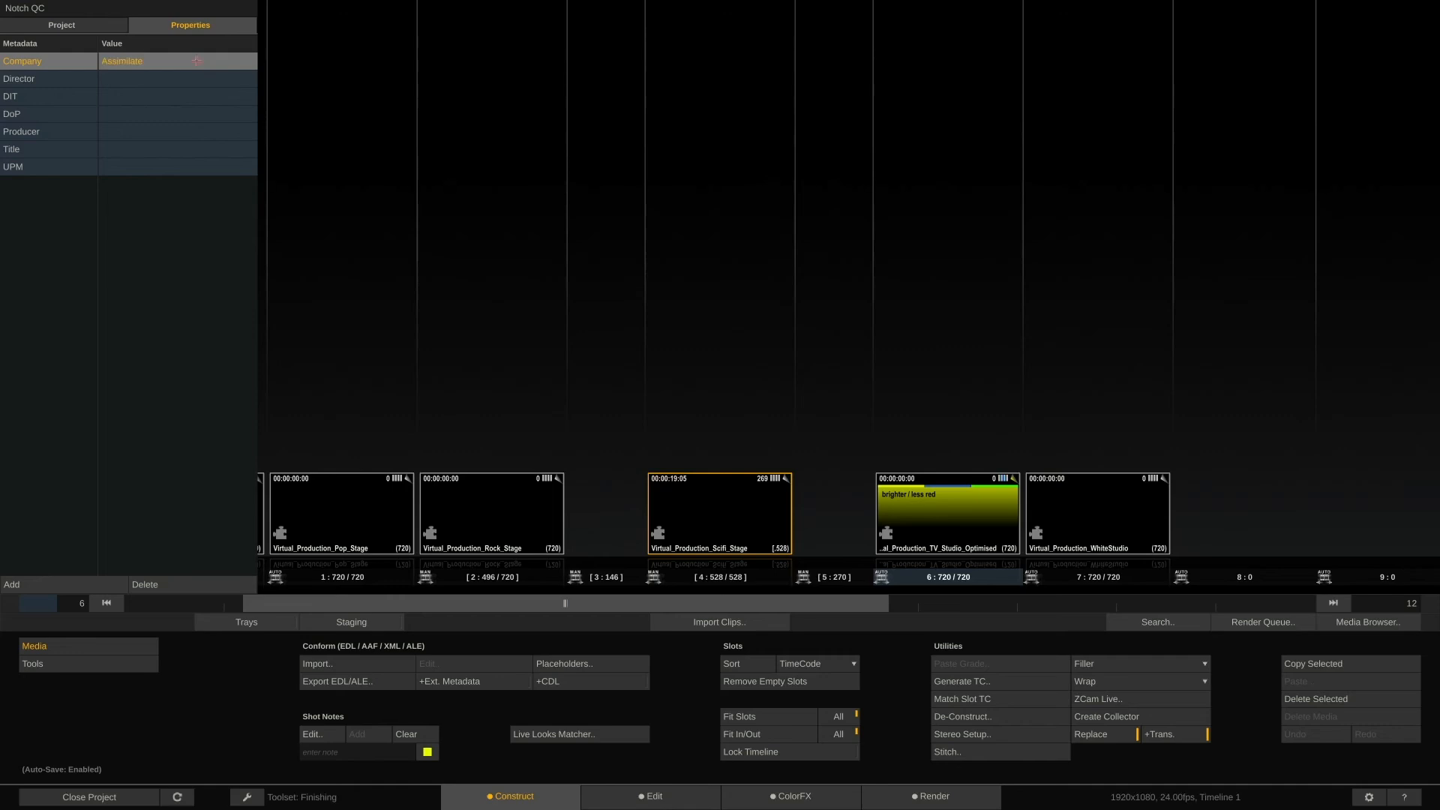
Enter the director's full name in the project's Director property
left_click(174, 77)
left_click(168, 80)
type("Malcolm Reynolds")
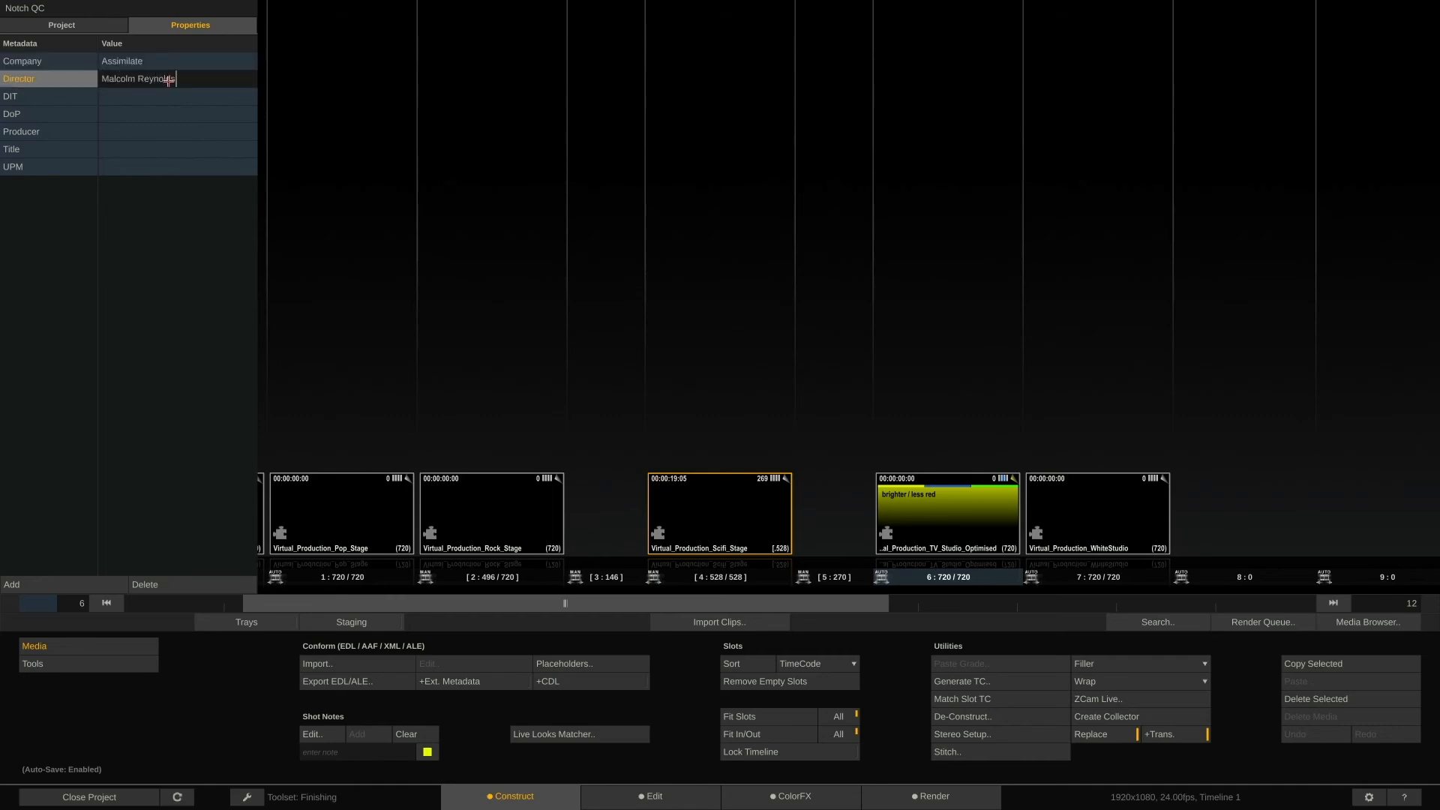
key("Return")
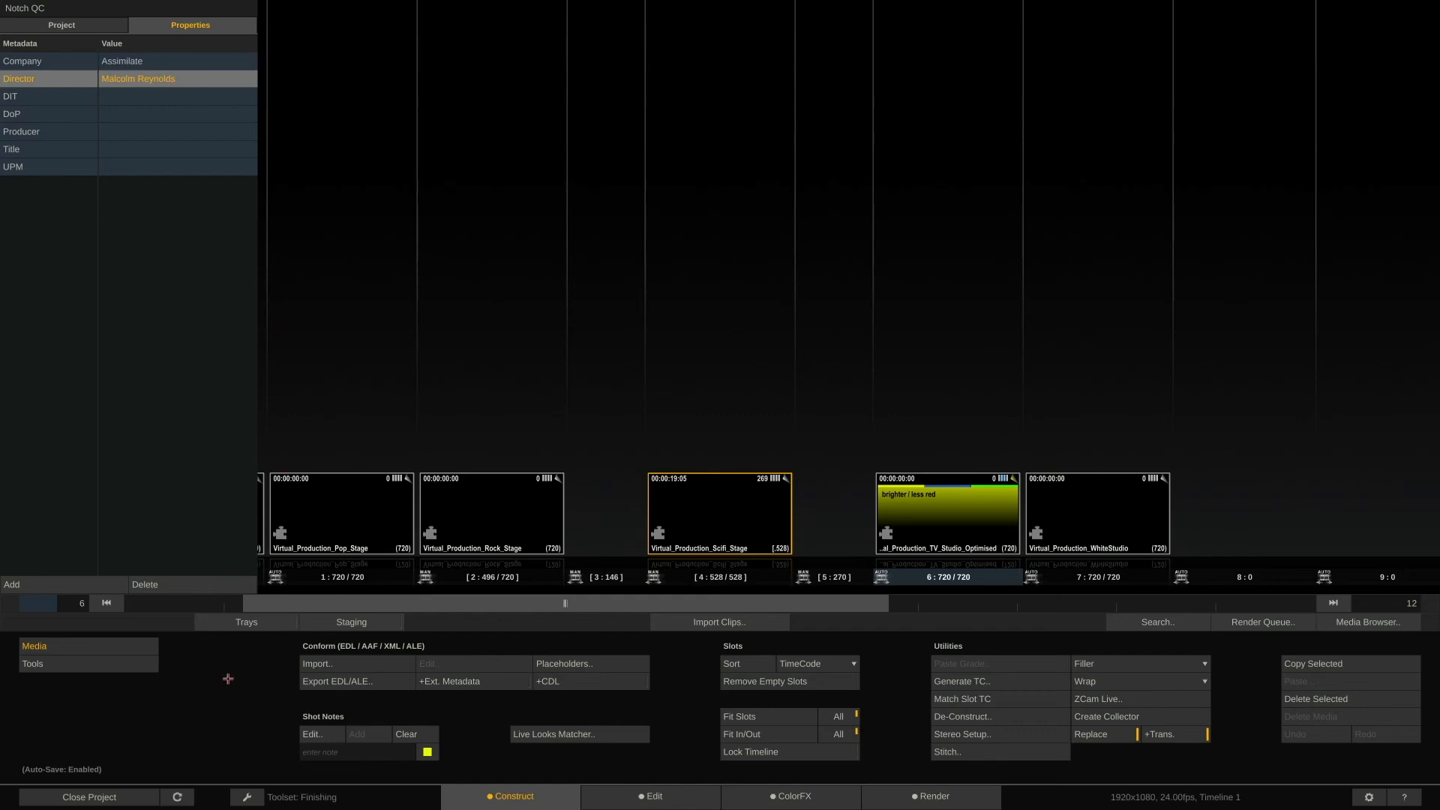
Open the report generator and choose the Clip Review report with Timeline scope
left_click(137, 666)
left_click(375, 663)
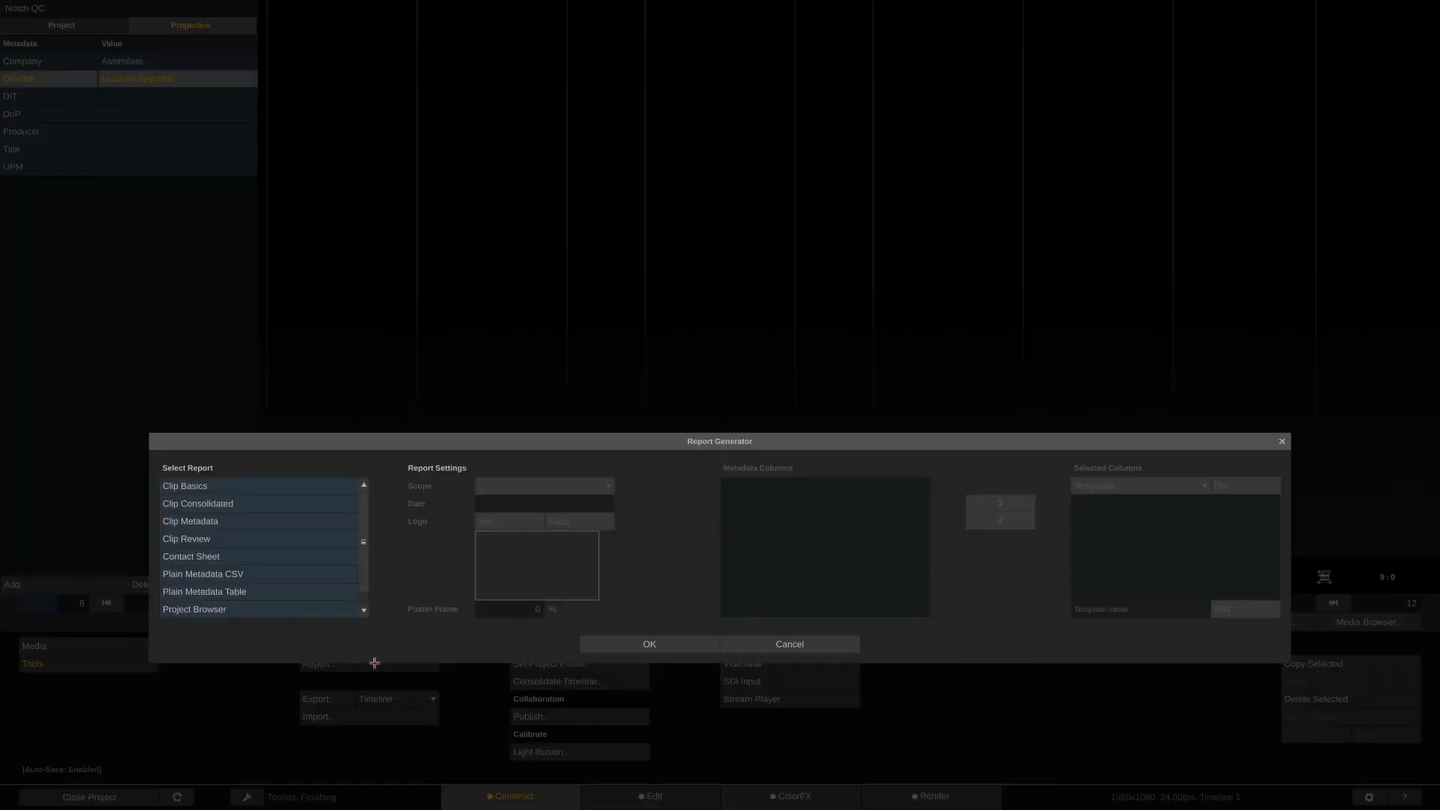
left_click(255, 538)
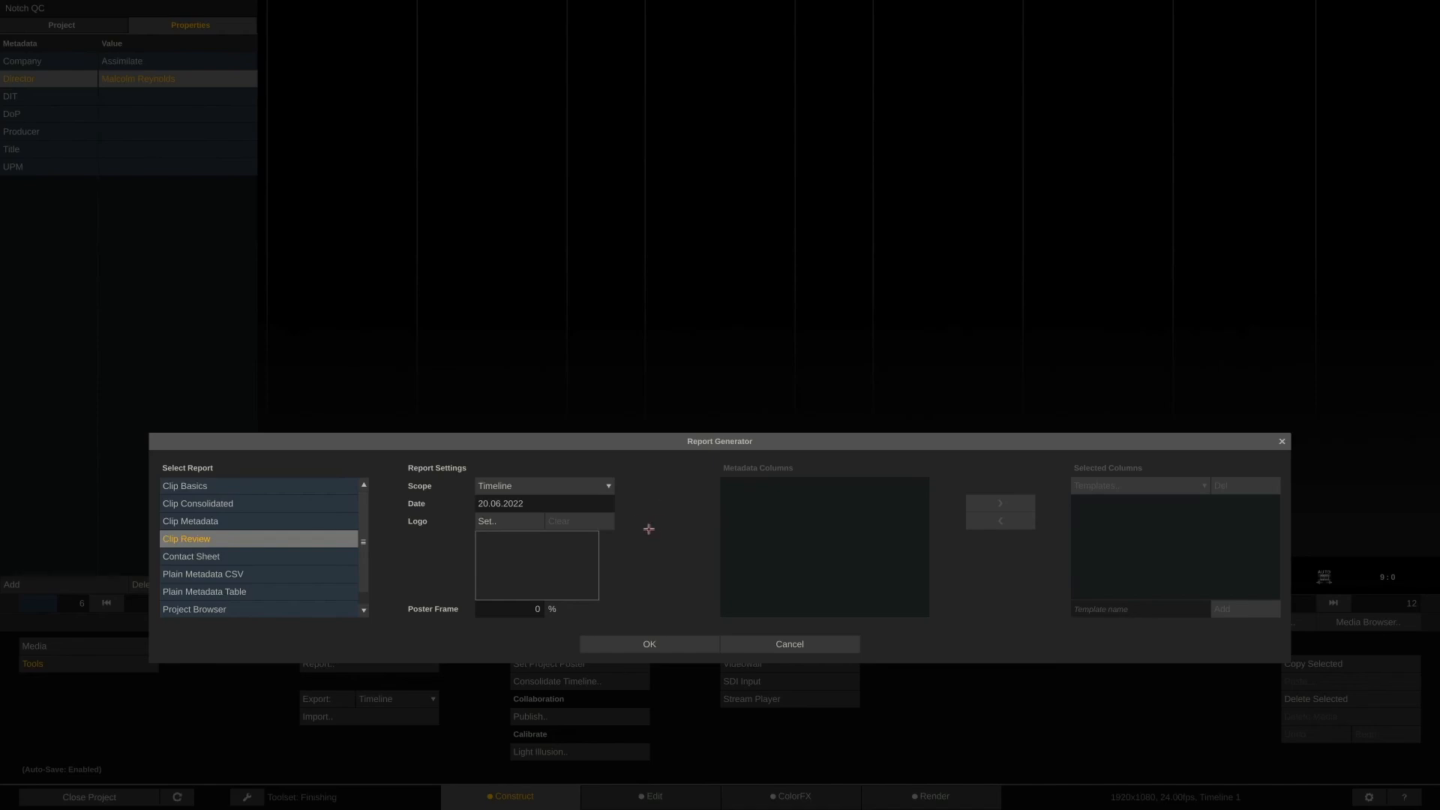
left_click(593, 485)
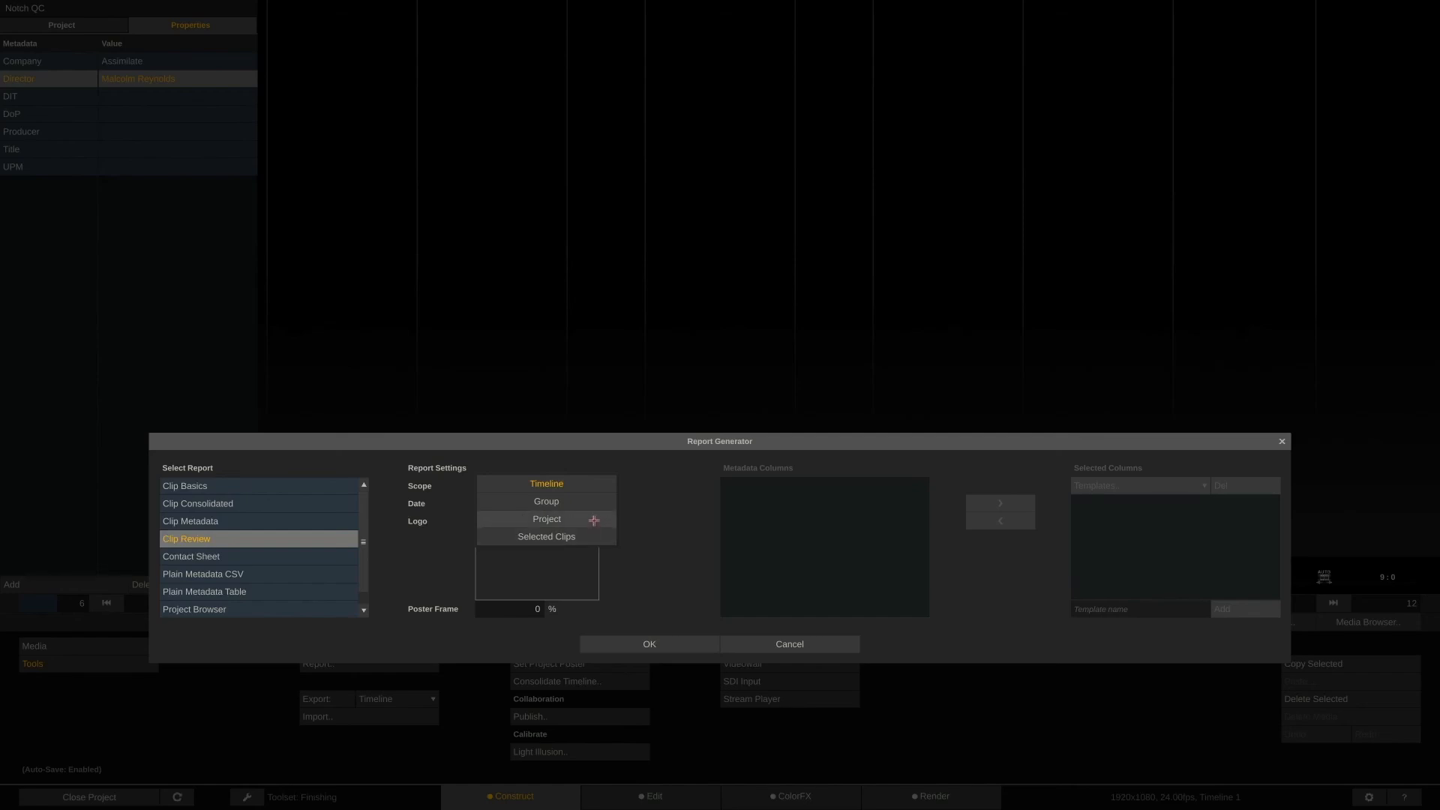
left_click(593, 480)
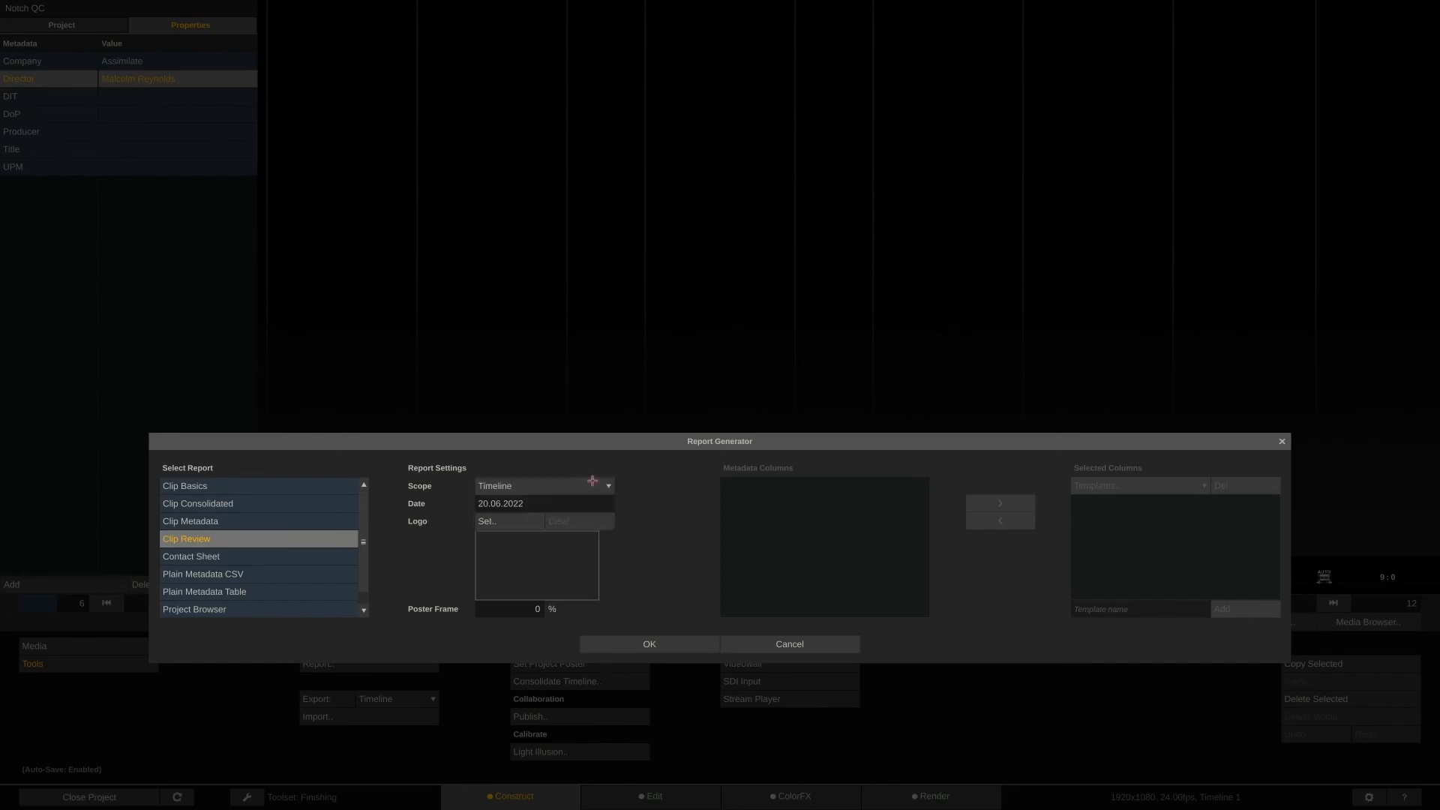
Set the report logo to Browncoats_Logo_white_bg.png from the Desktop
left_click(510, 521)
left_click(143, 318)
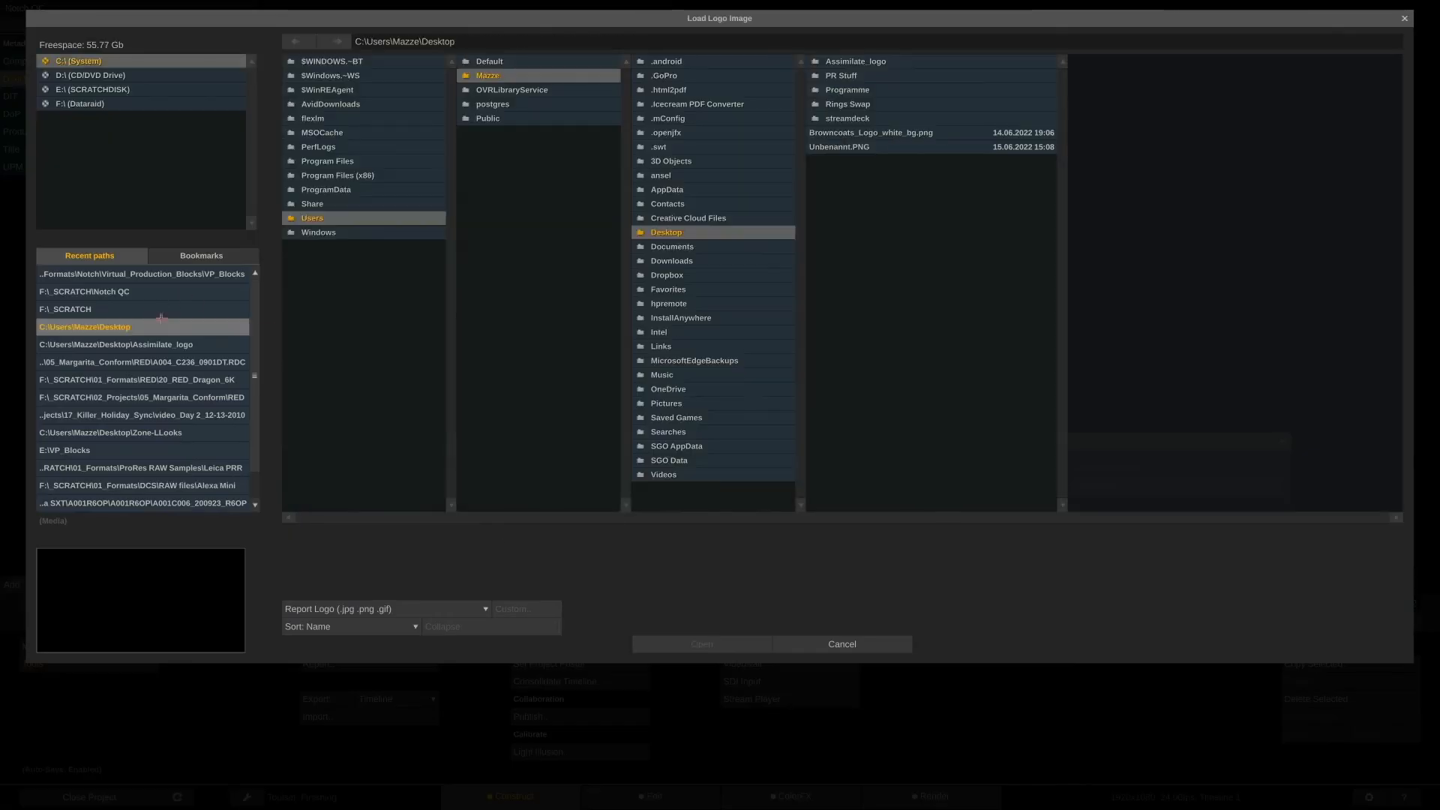
double_click(875, 133)
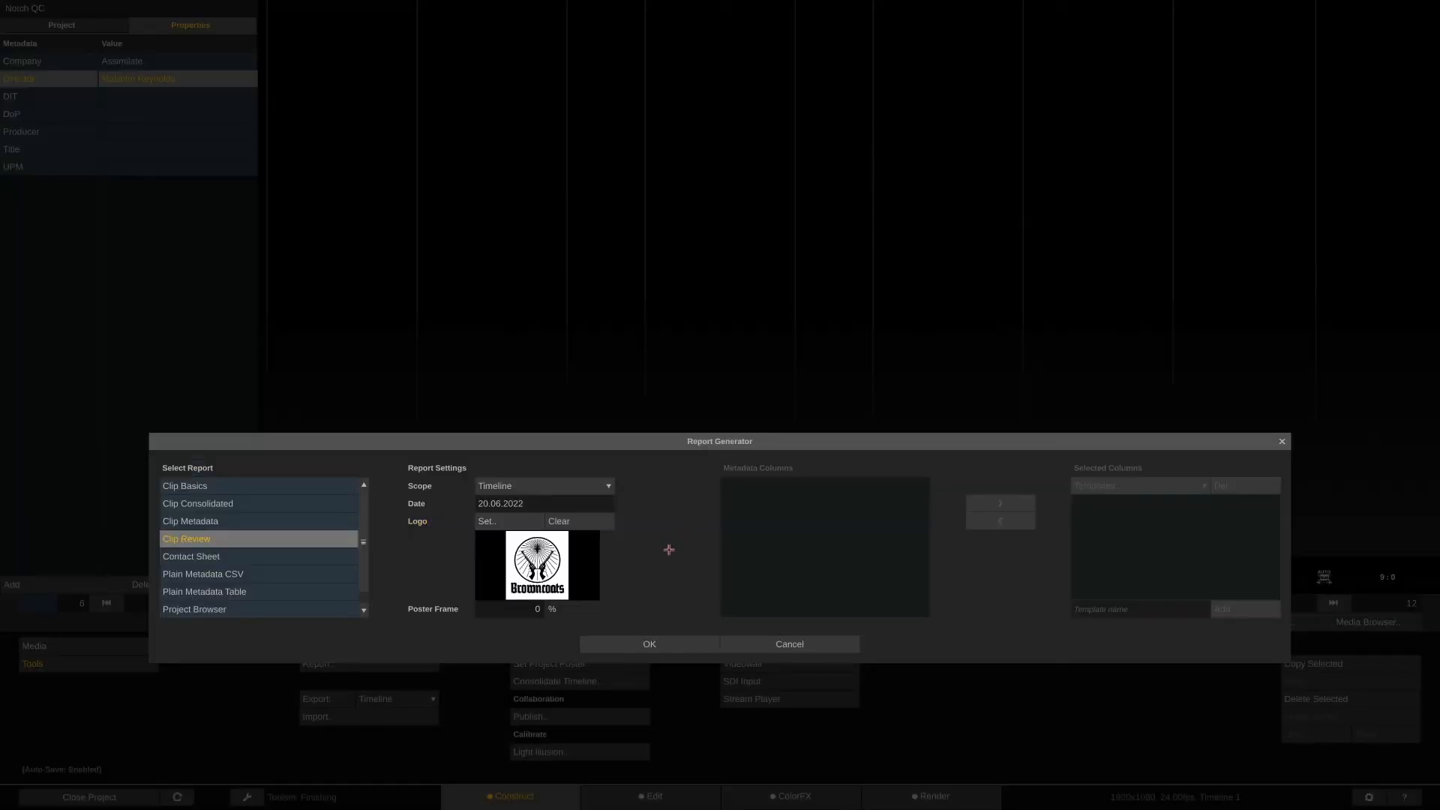
left_click_drag(534, 612, 516, 641)
Generate the report and save it as a PDF on the Desktop
left_click(645, 643)
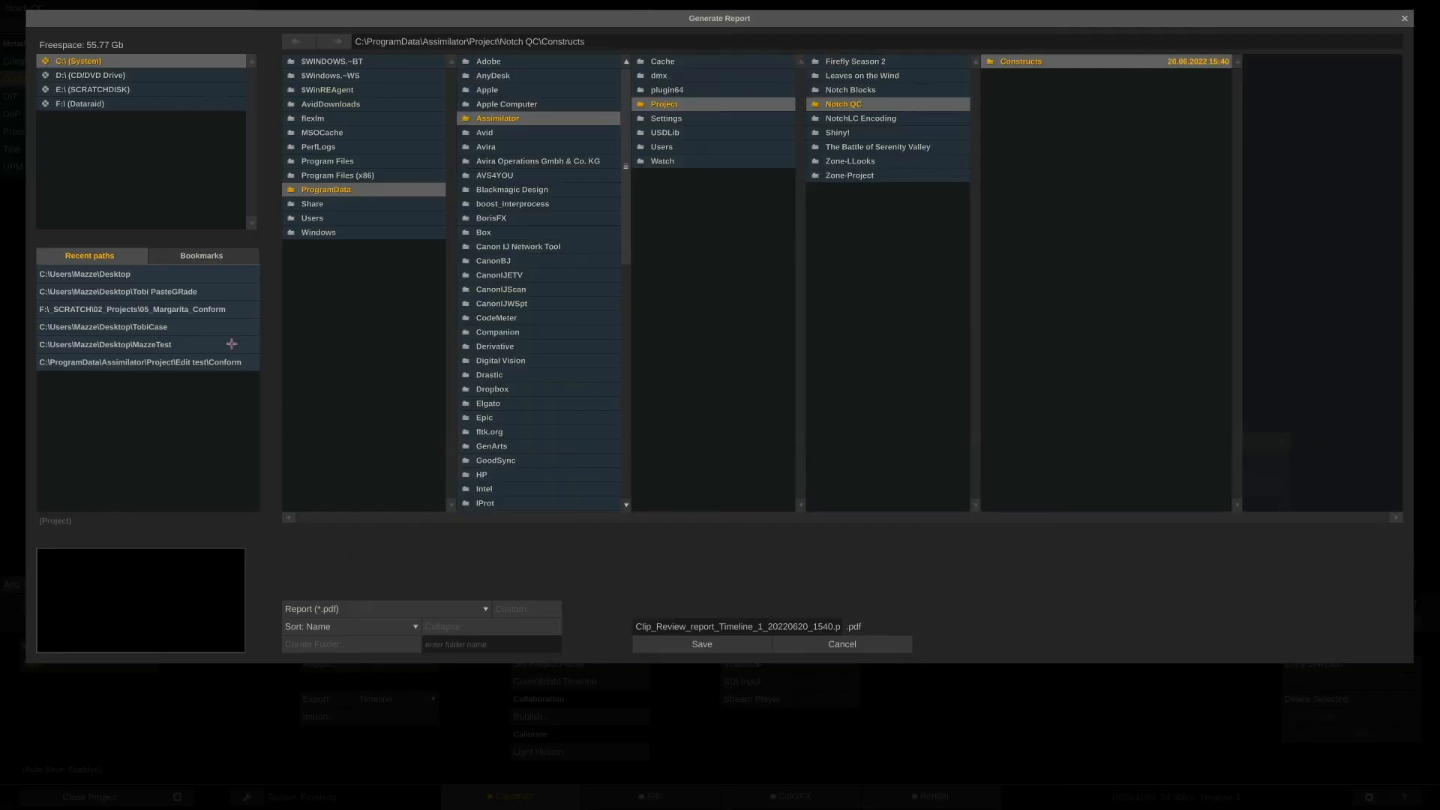
left_click(206, 275)
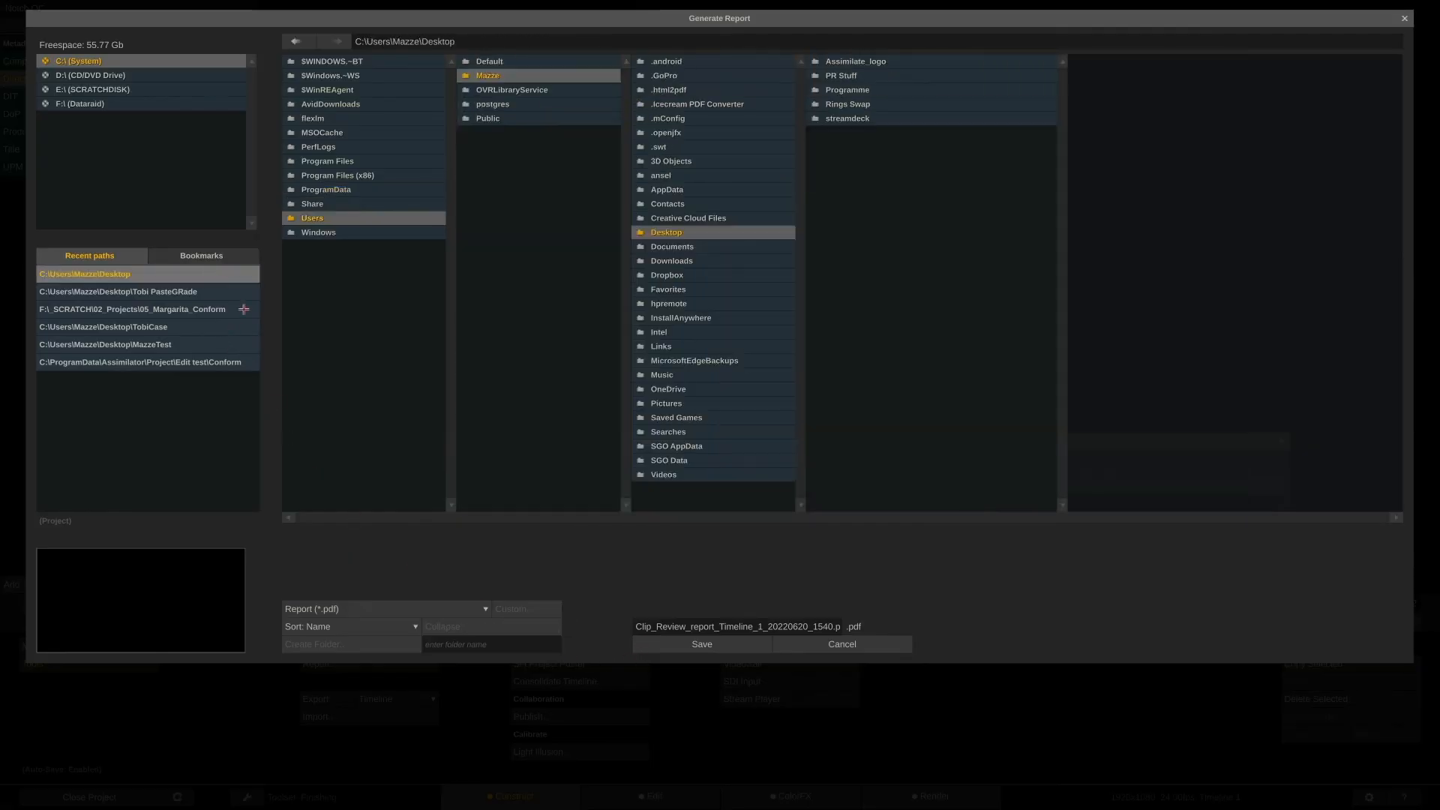
left_click(447, 608)
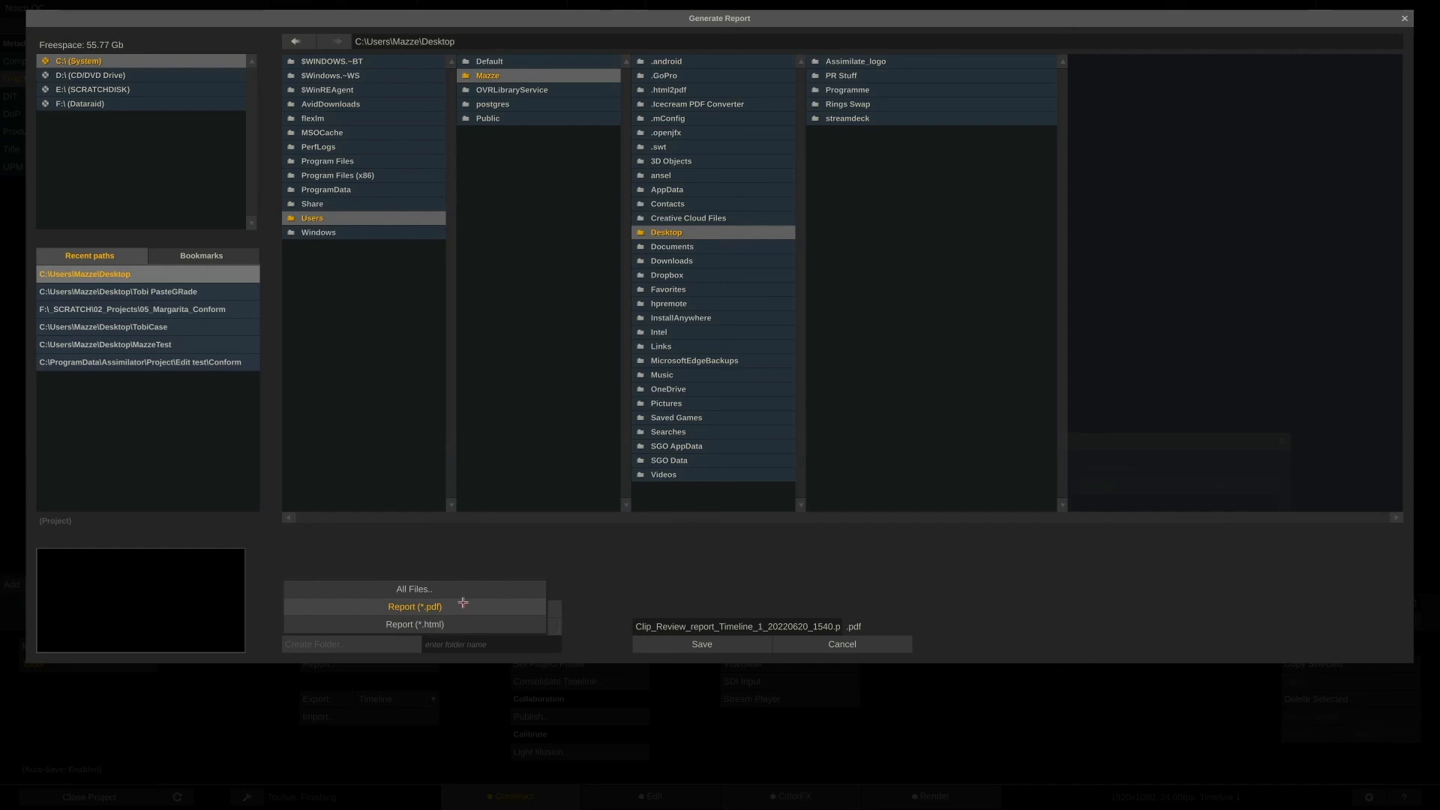
left_click(467, 606)
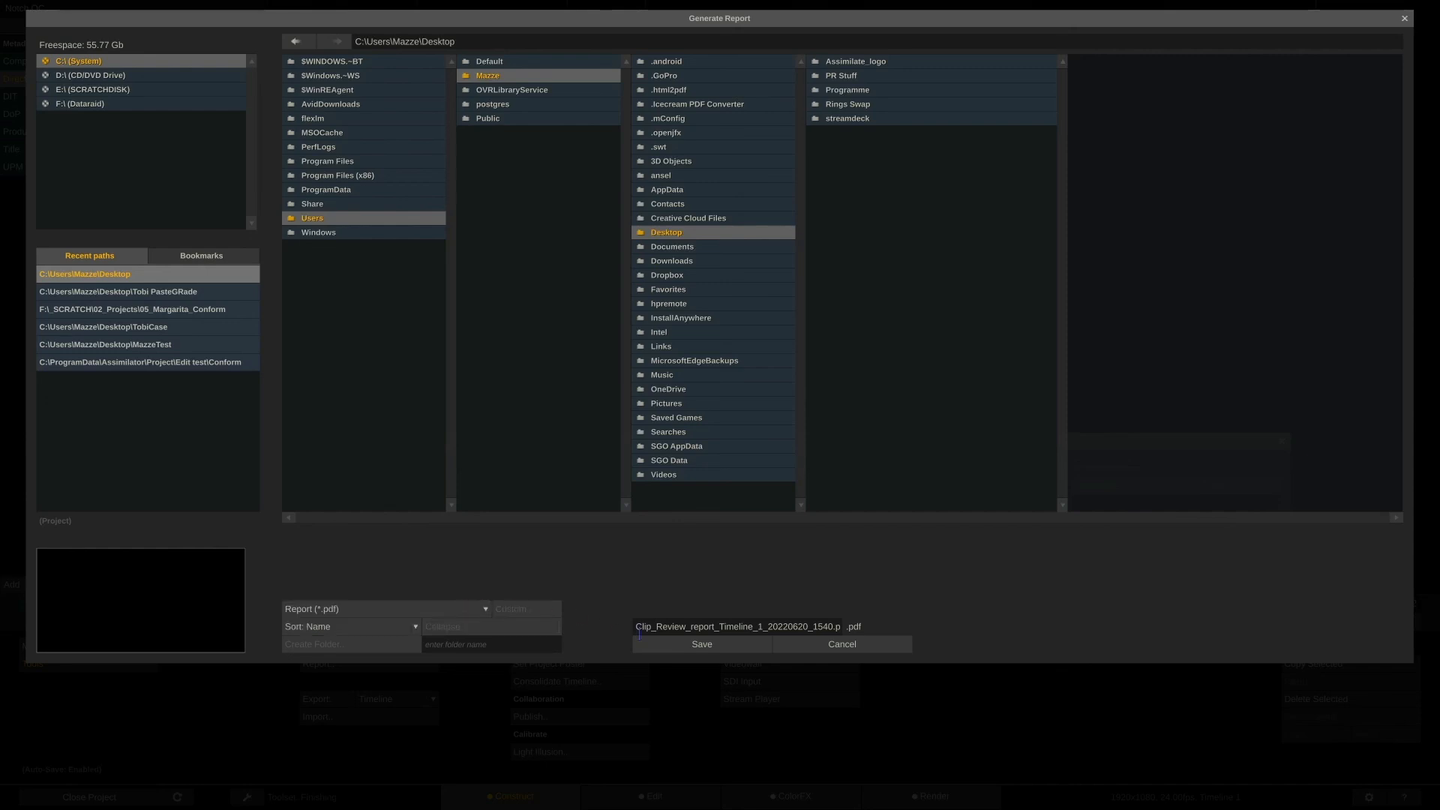
left_click(662, 644)
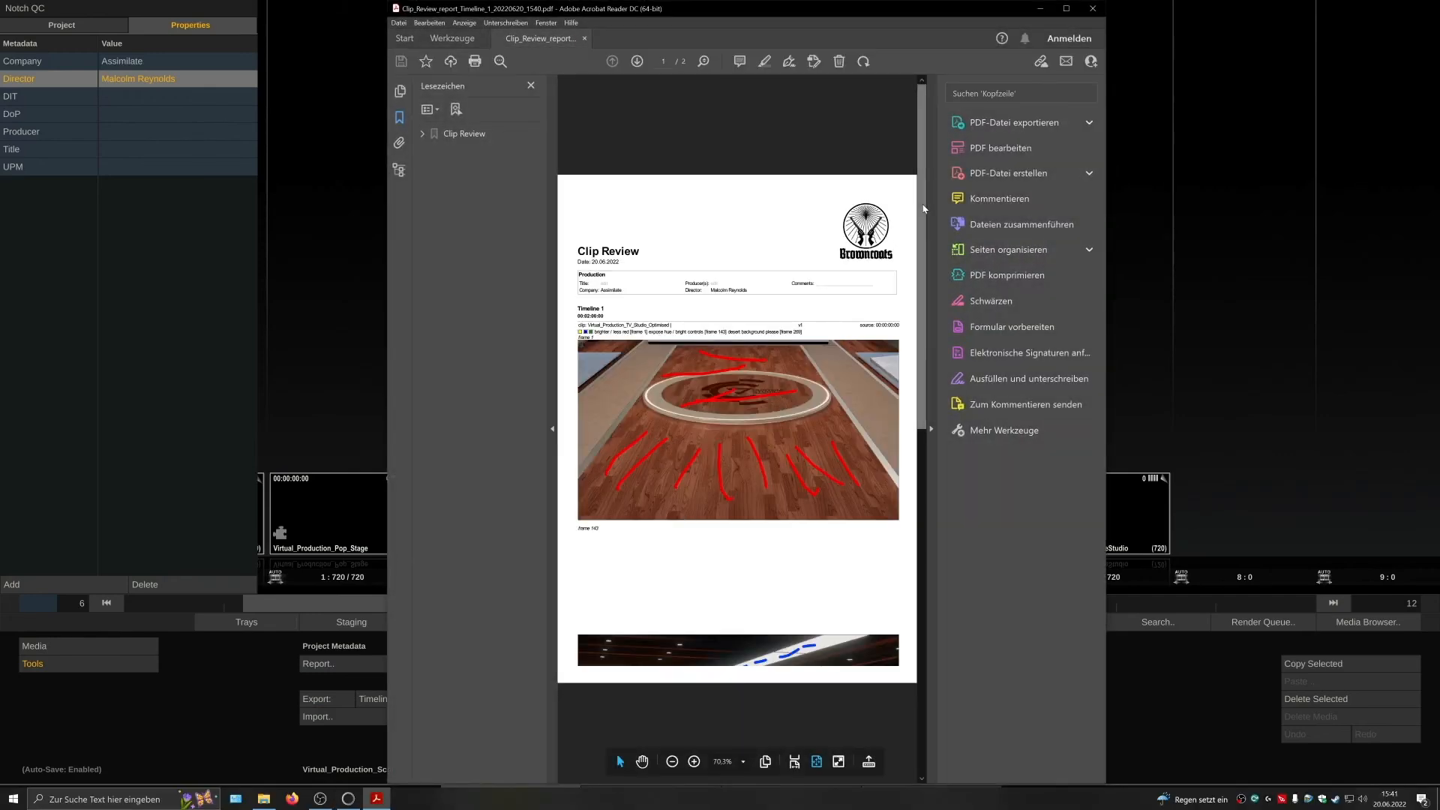
Scroll through the generated Clip Review PDF and close the viewer
left_click_drag(924, 209, 919, 390)
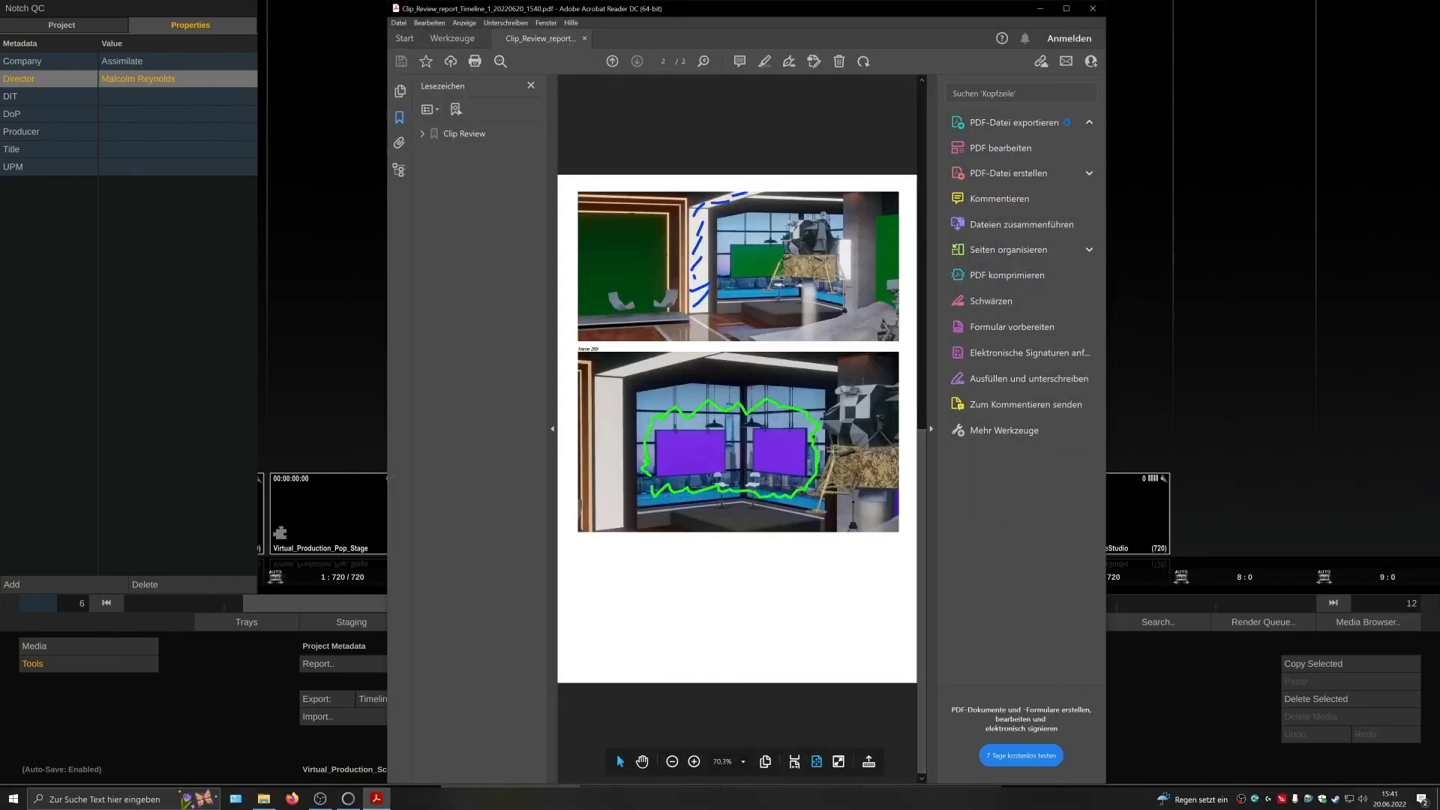
scroll(847, 465, "up", 3)
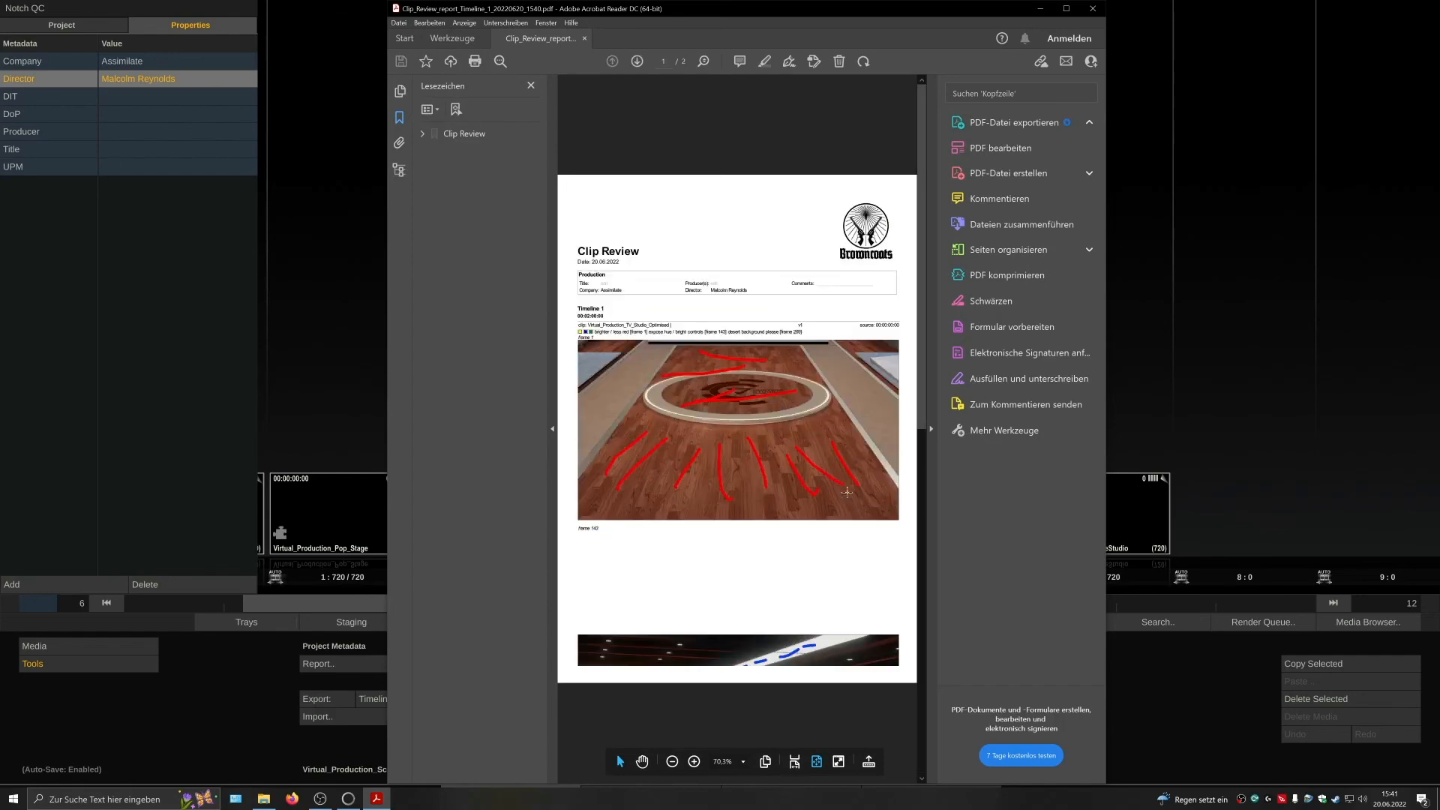
left_click(1091, 11)
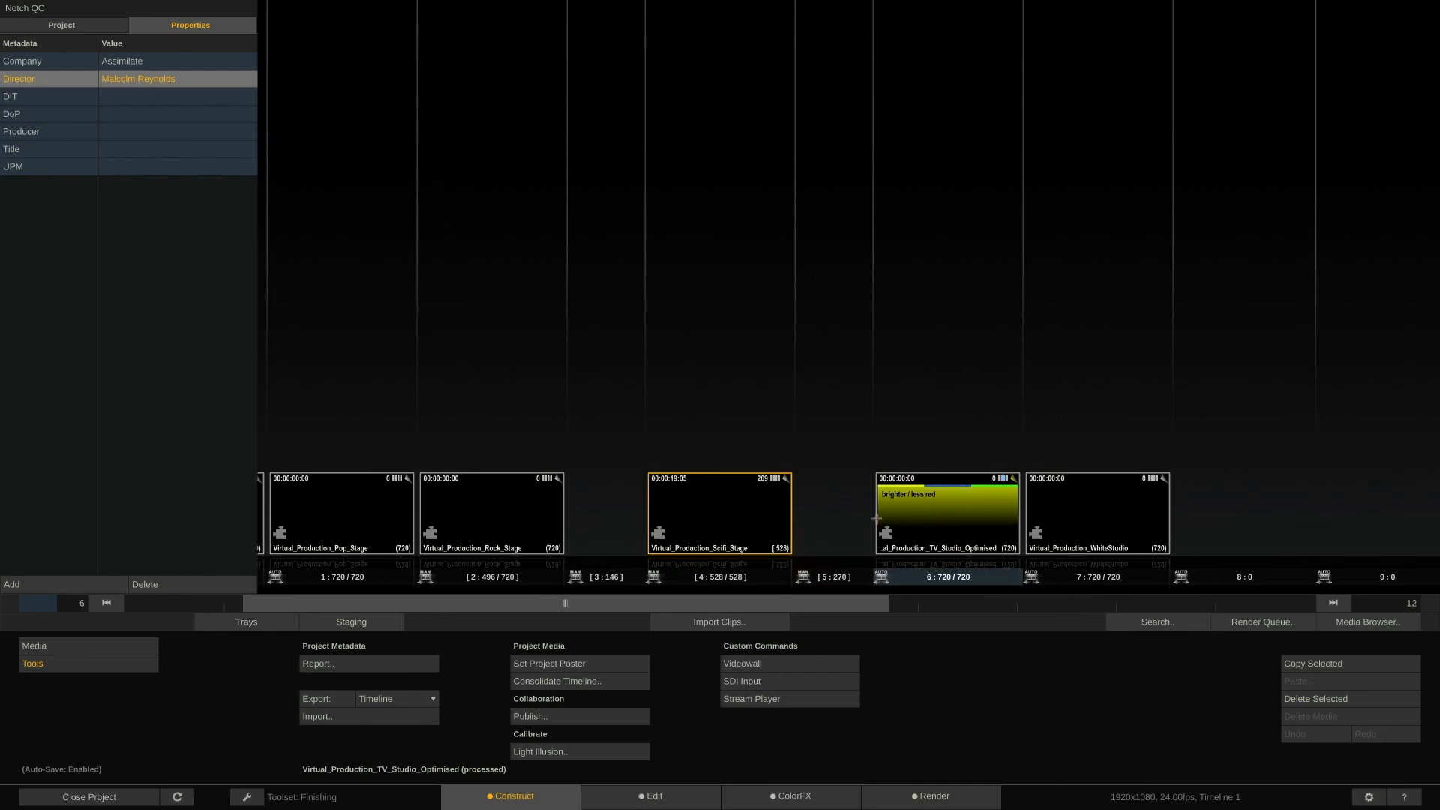
Create a new version of the TV Studio shot and check its version stack in ColorFX and Construct
left_click_drag(934, 518, 953, 400)
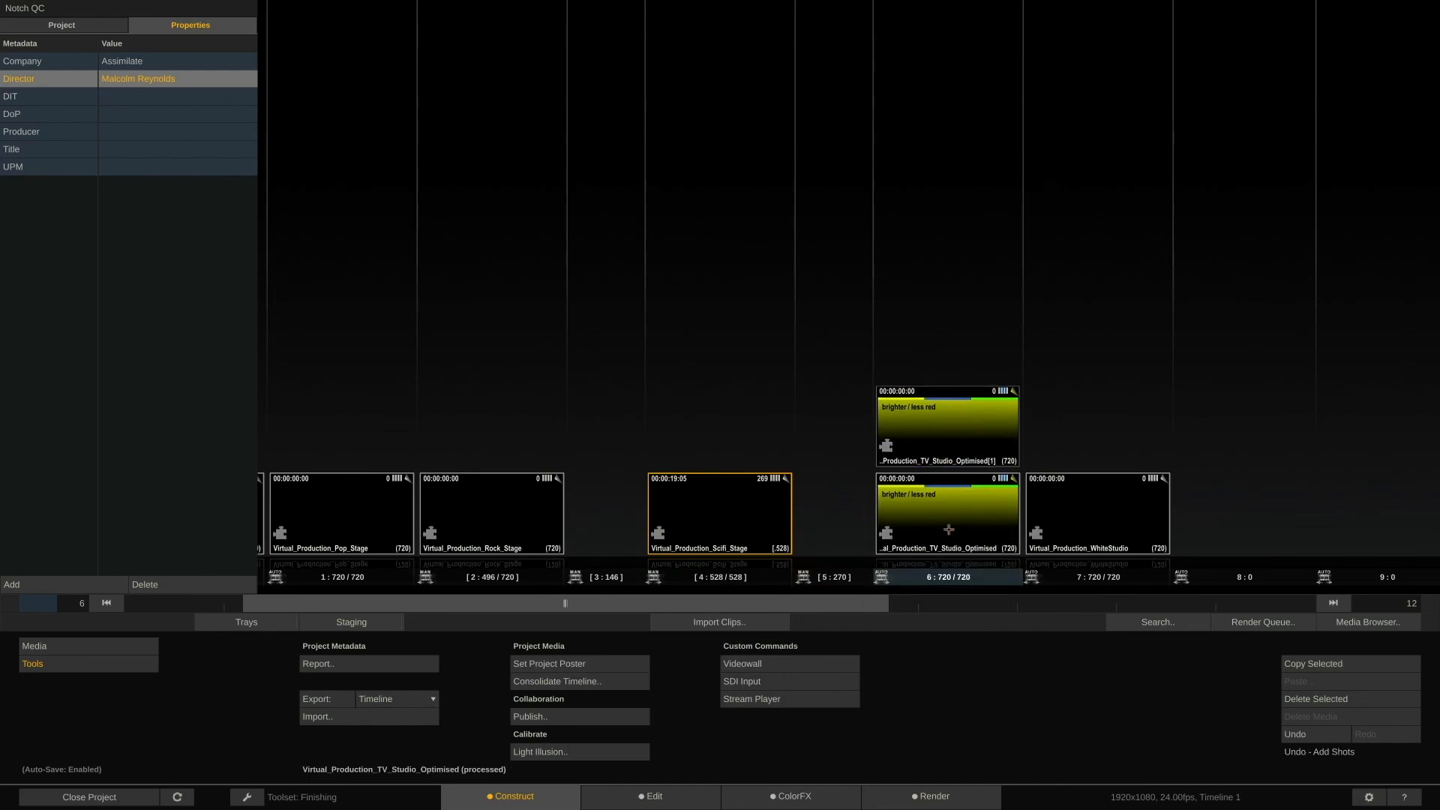
left_click(786, 800)
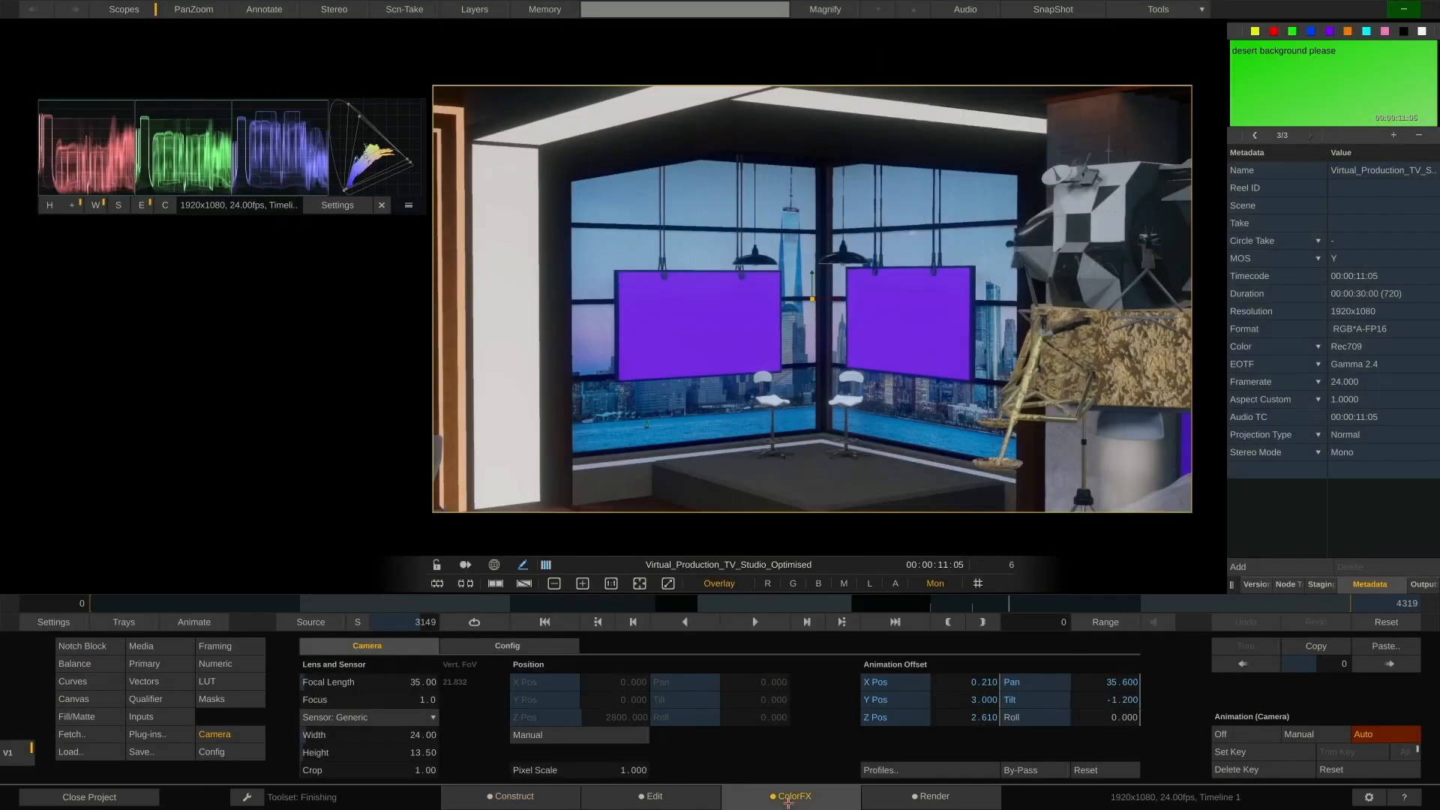
left_click(1255, 588)
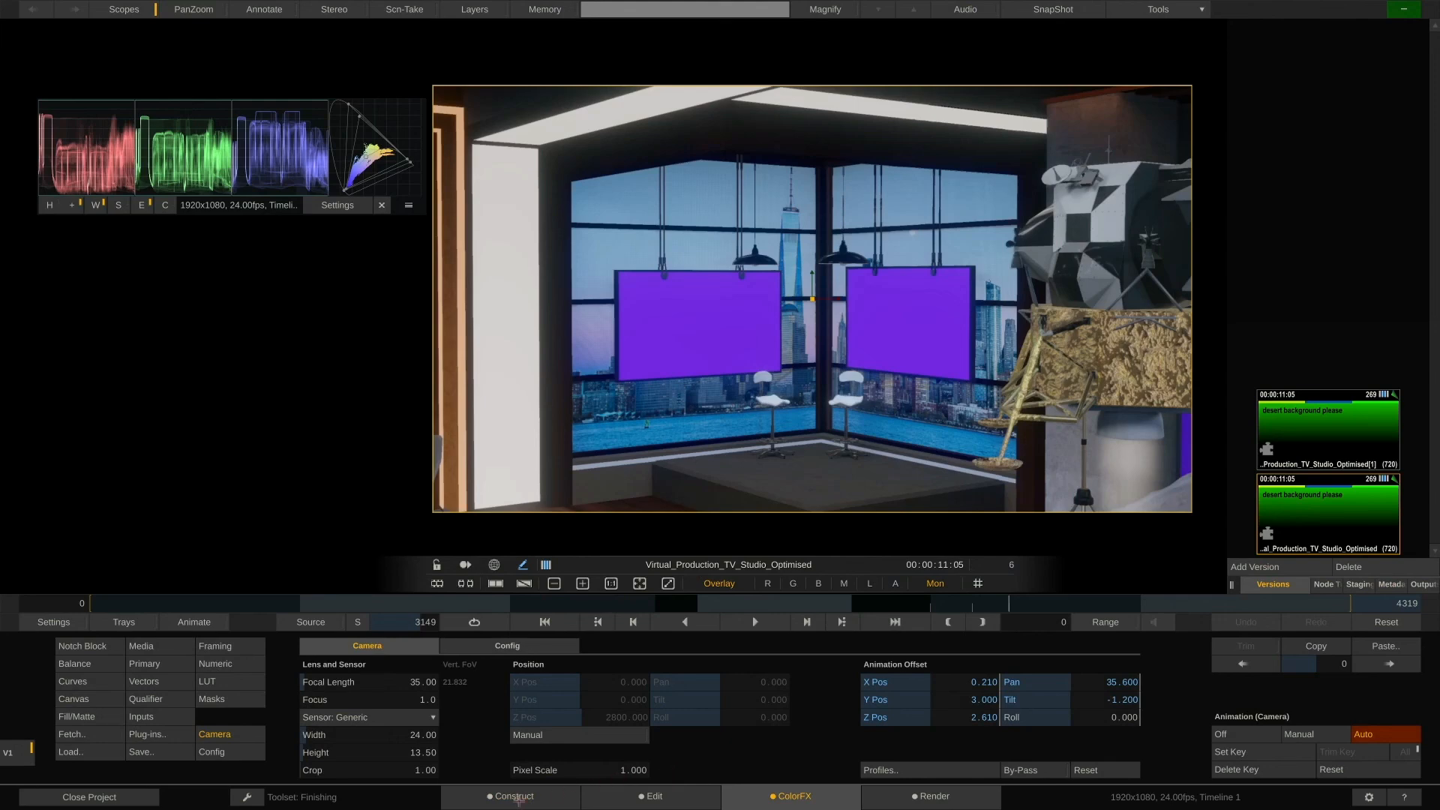
left_click(516, 798)
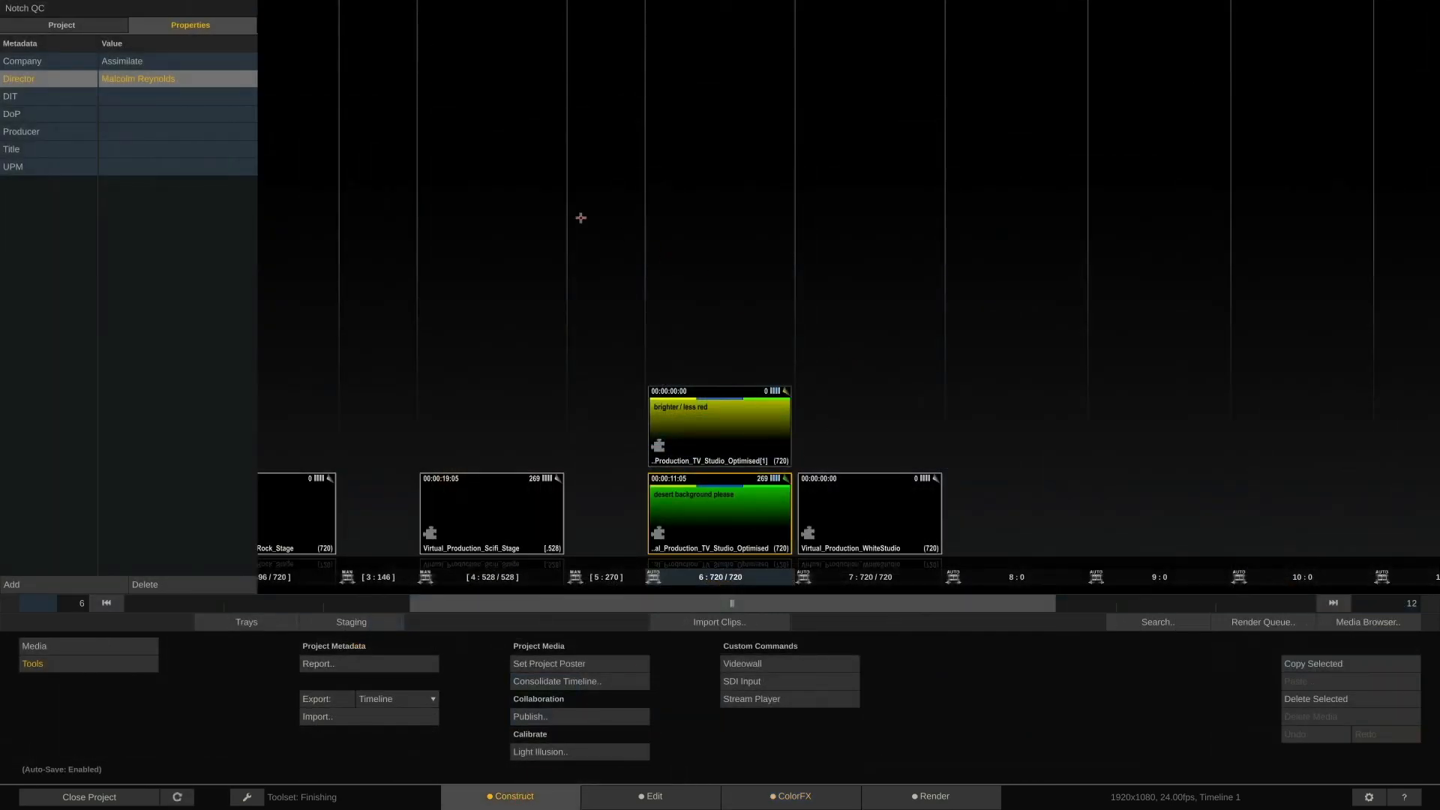
left_click(84, 29)
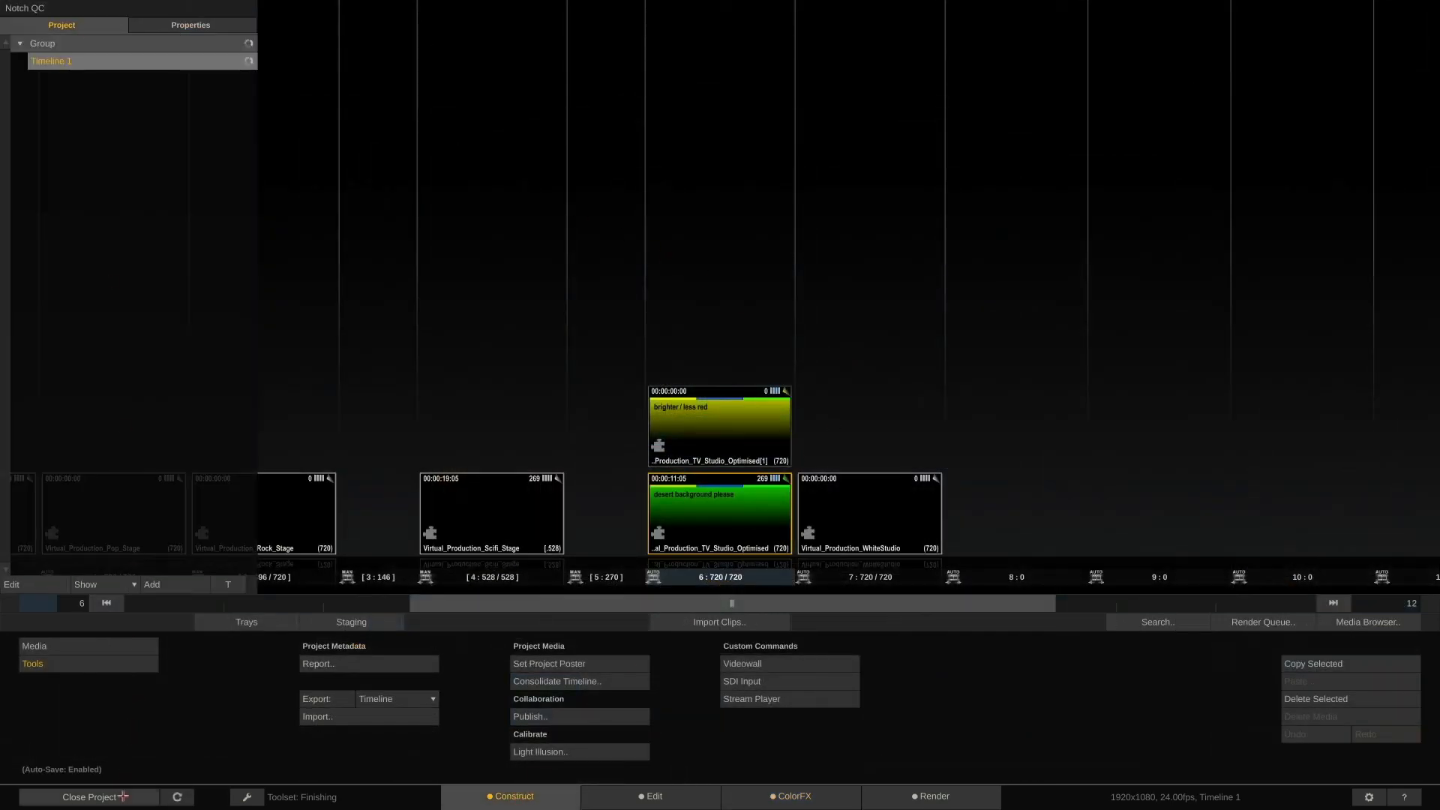